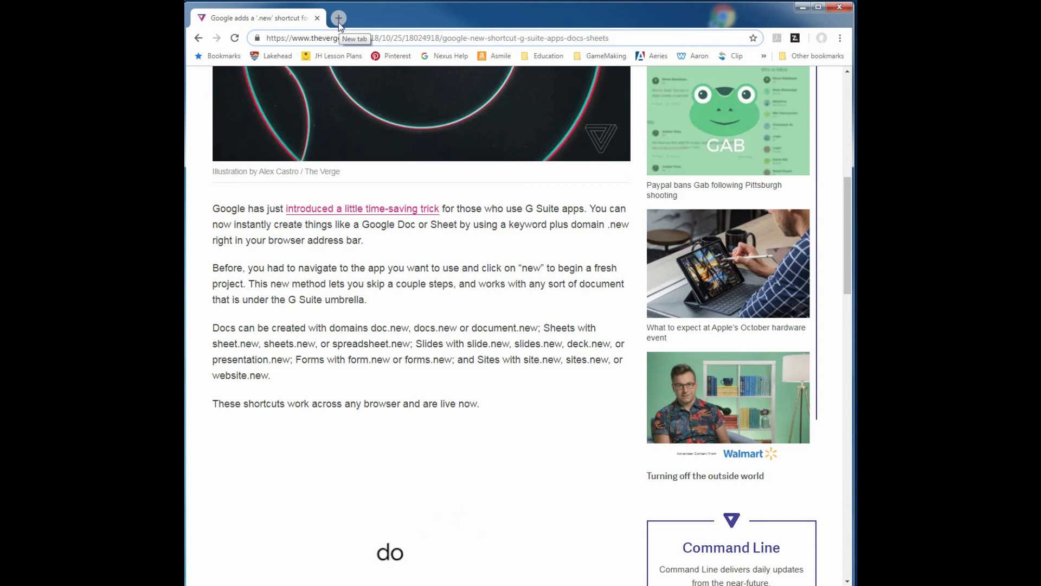
Step: Create a blank Google Sheets spreadsheet in a new browser tab using the address sheet.new
click(339, 18)
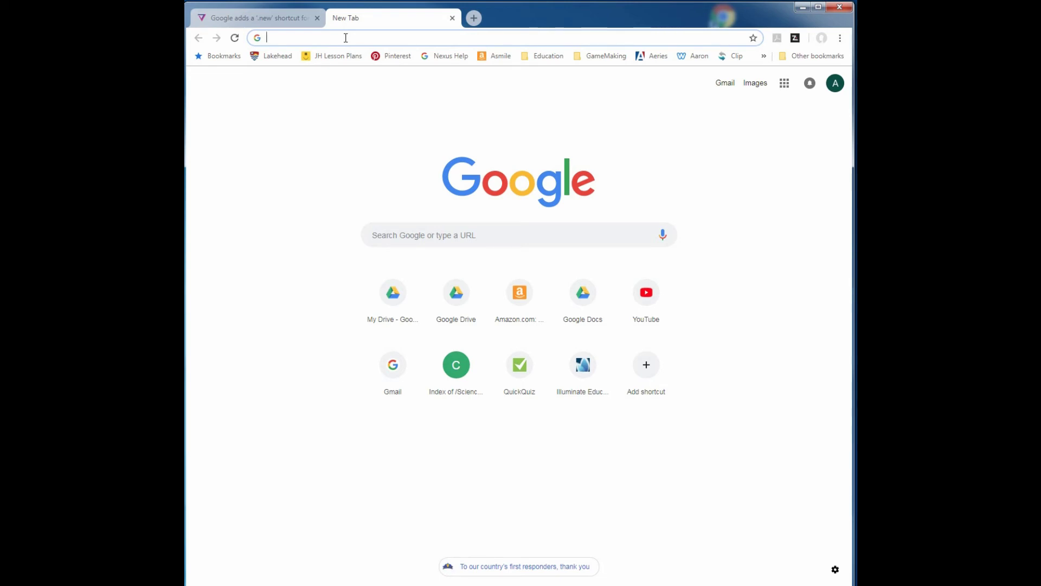
text(s)
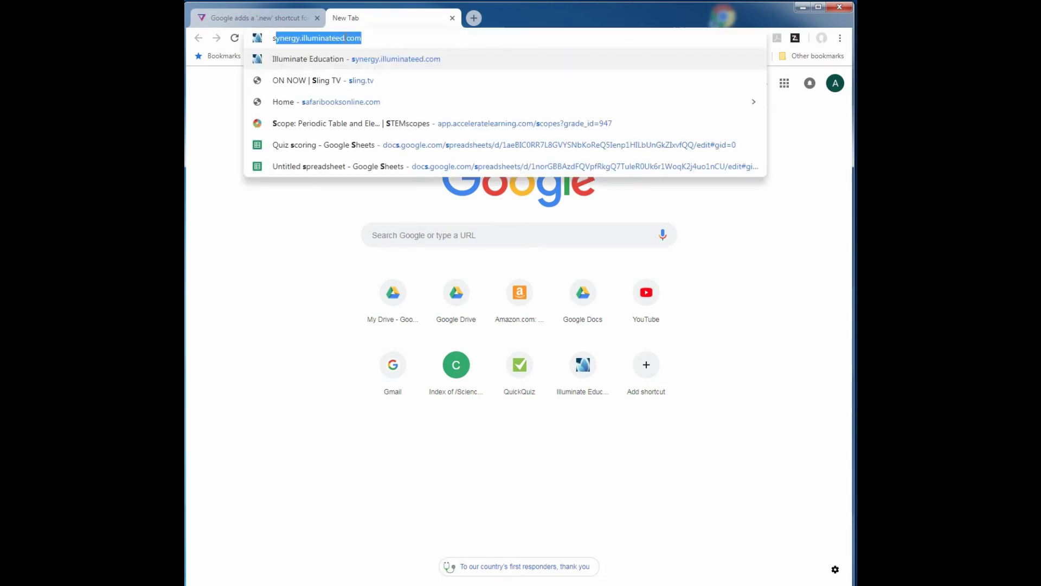
text(heet.)
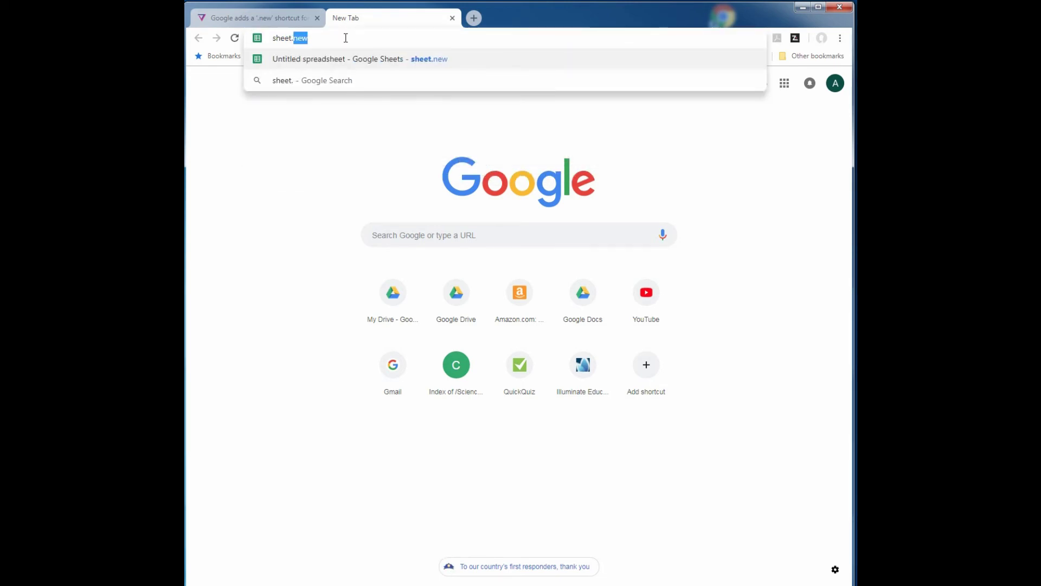
text(new)
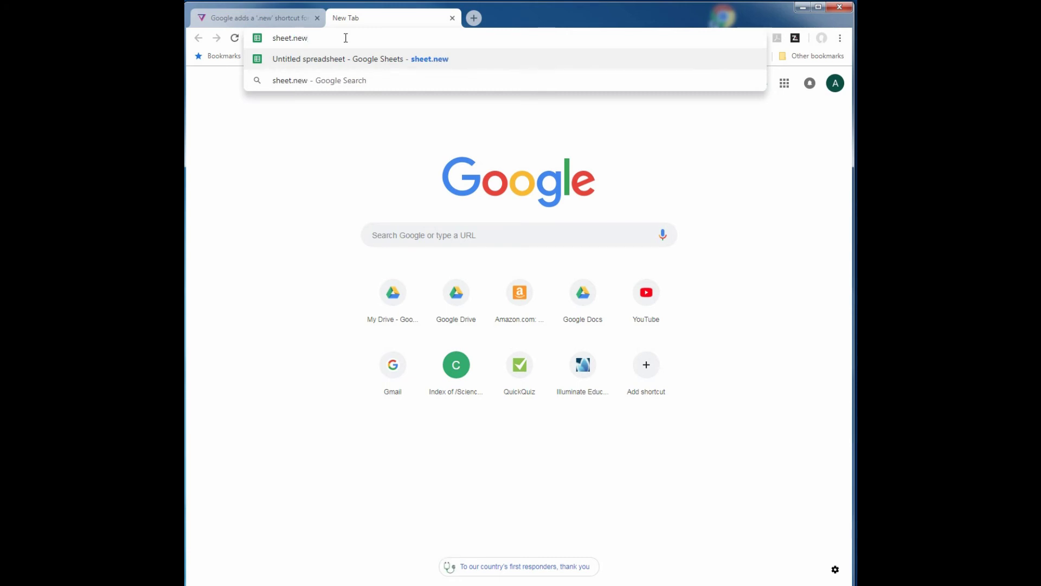
key(Return)
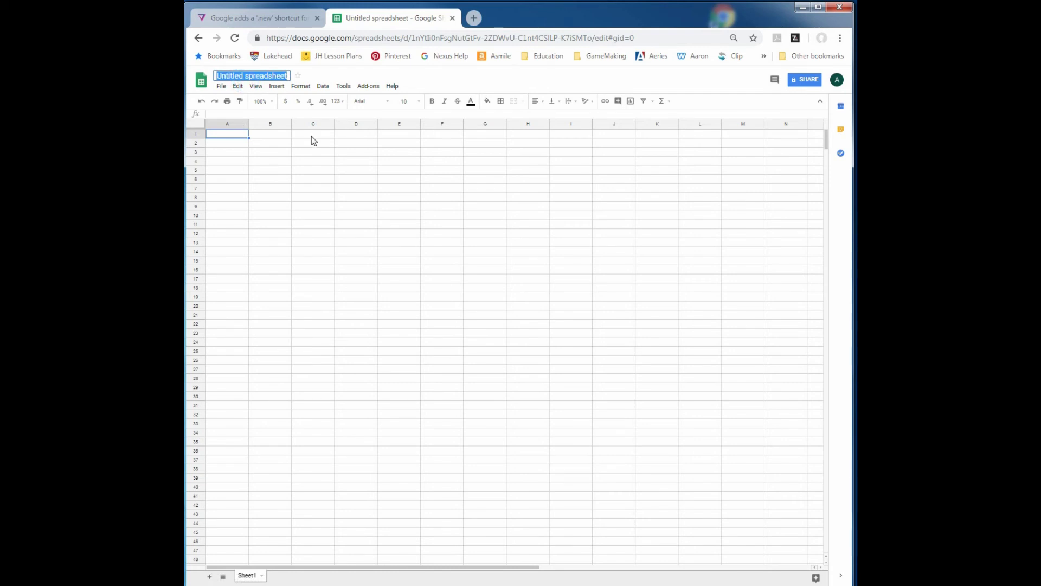
Step: Name the new spreadsheet "Wavelength App"
text(W)
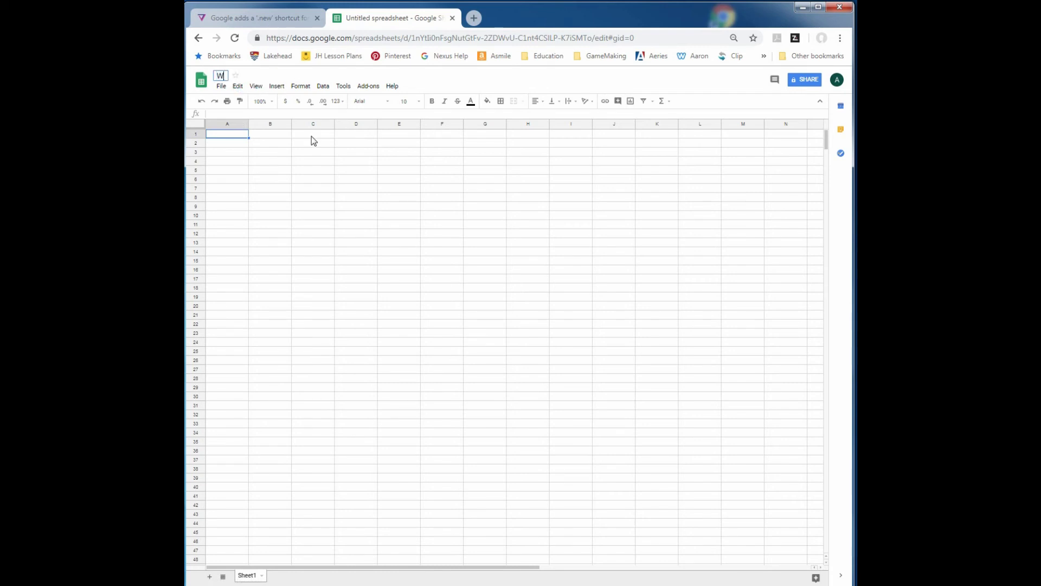
text(avelength App)
click(274, 145)
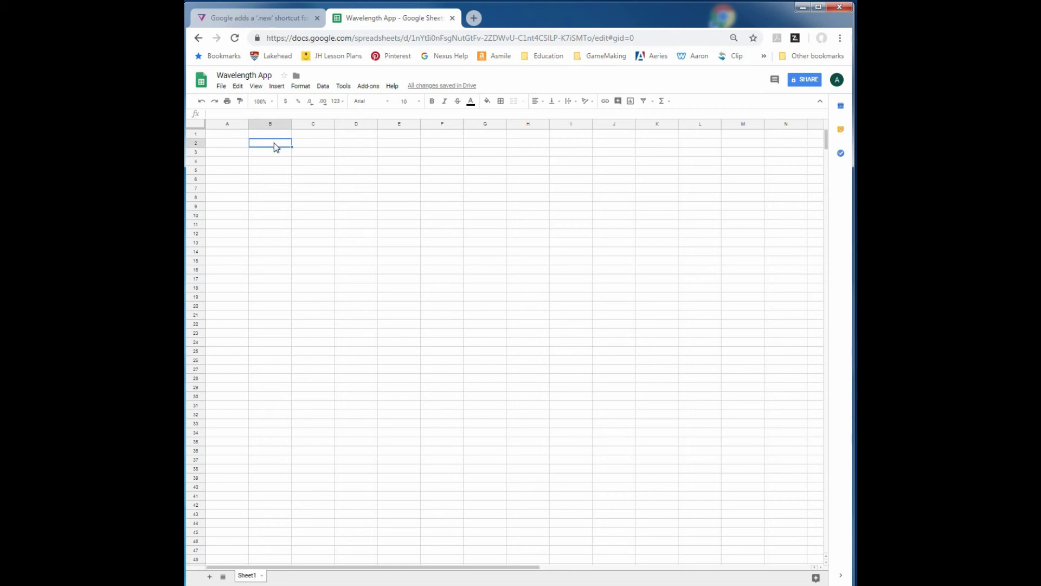
click(307, 142)
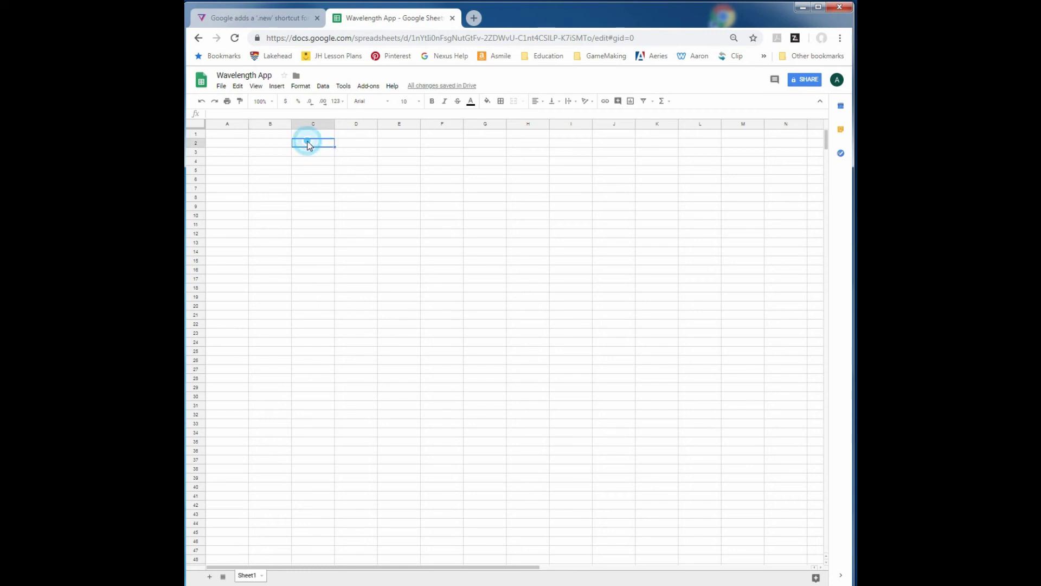
click(349, 143)
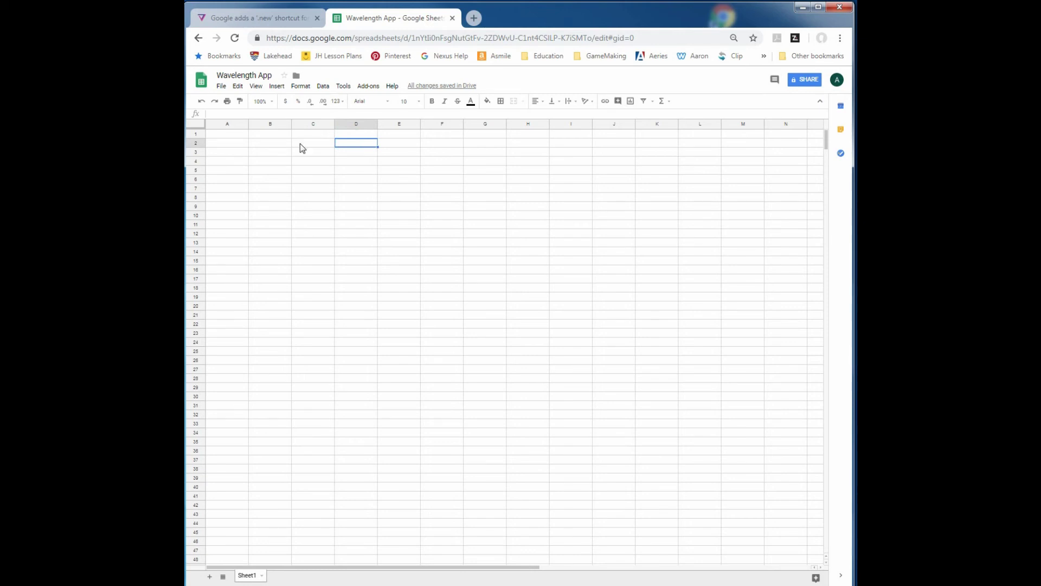
click(274, 144)
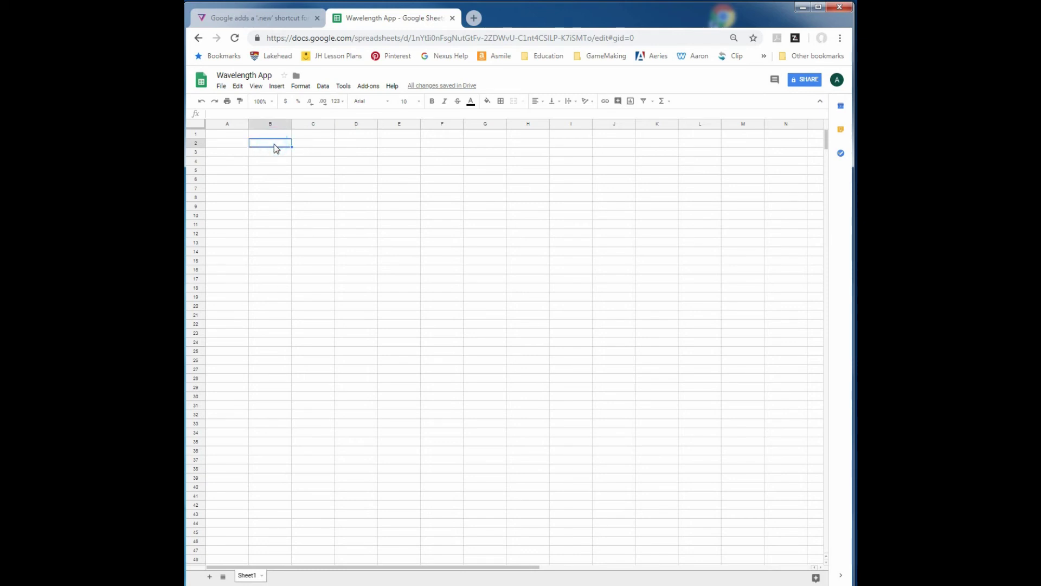
click(297, 143)
click(344, 144)
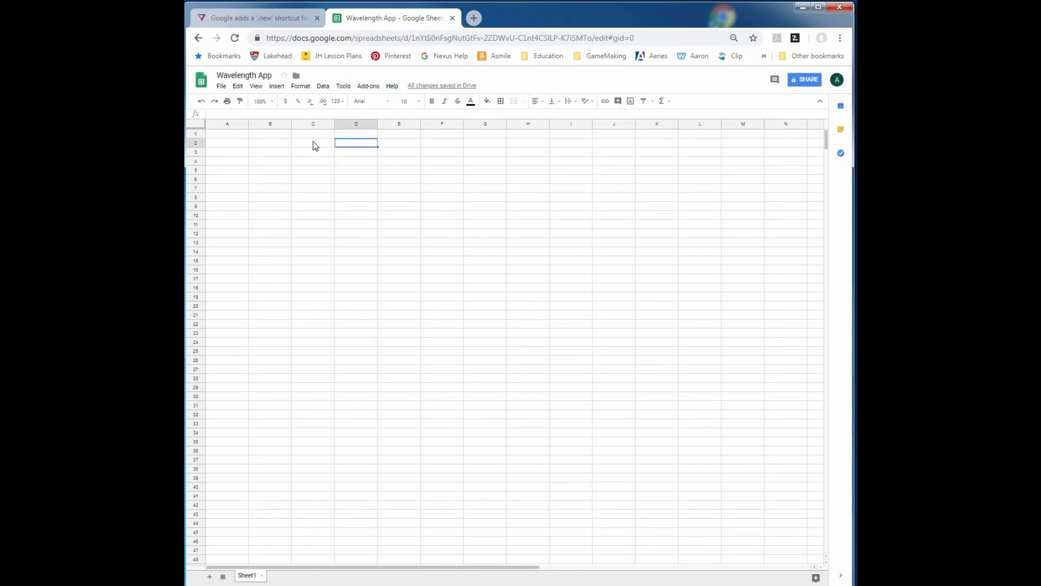
click(285, 151)
click(299, 153)
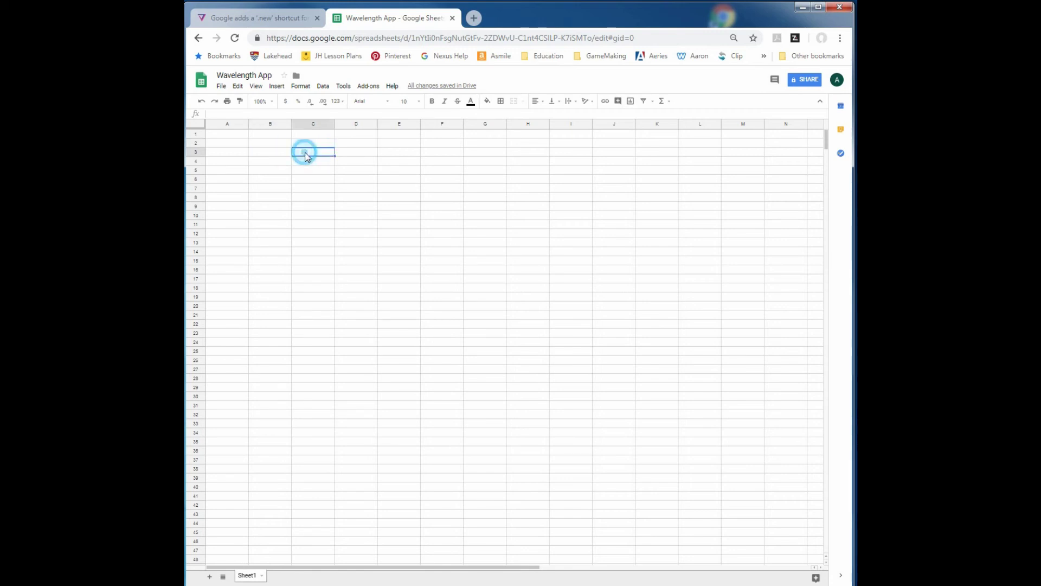
click(343, 152)
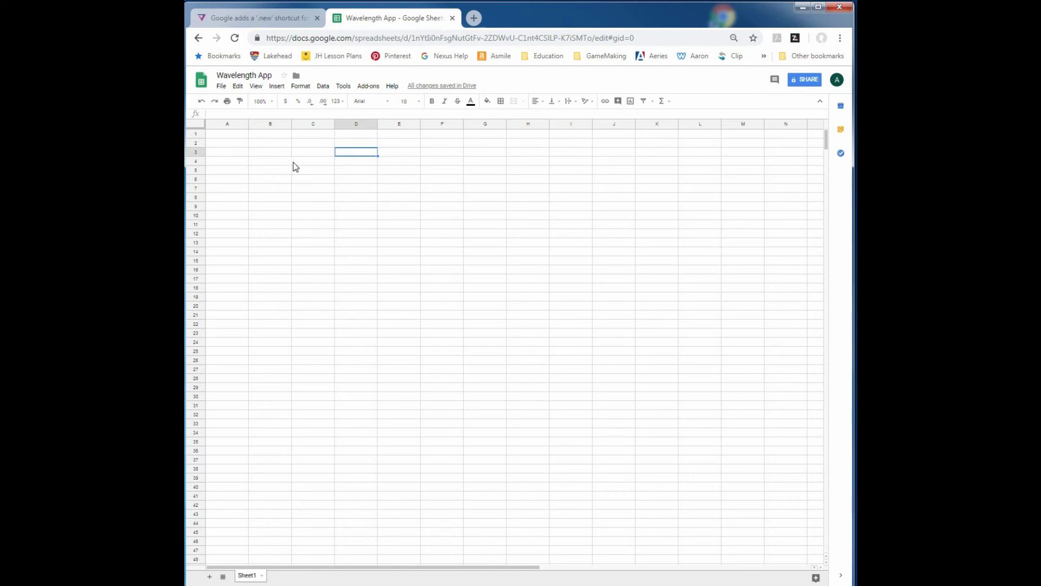
Step: Enter a lowercase c as the symbol in cell B2
click(286, 143)
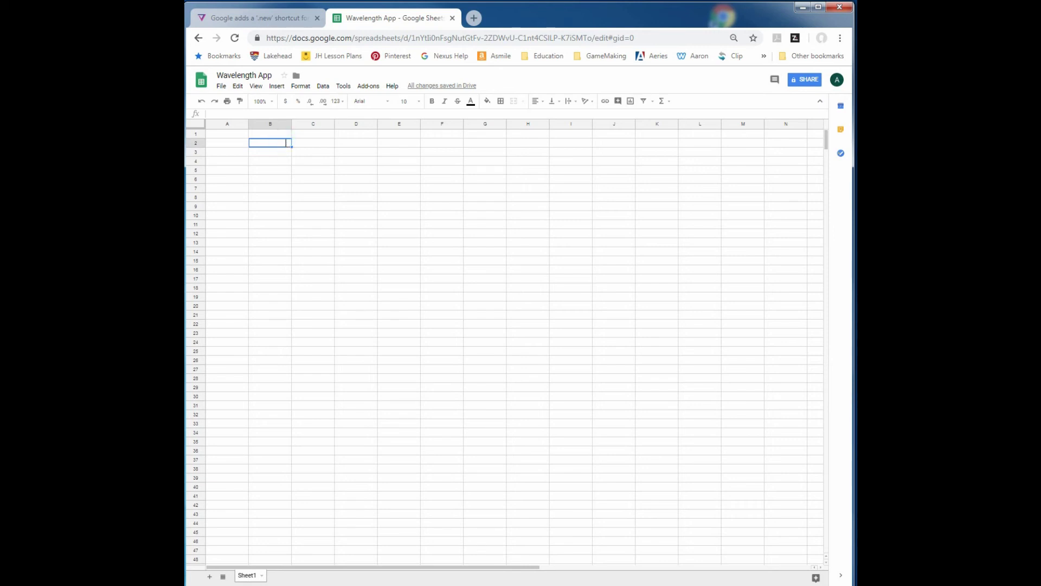
text(C)
click(314, 143)
click(352, 144)
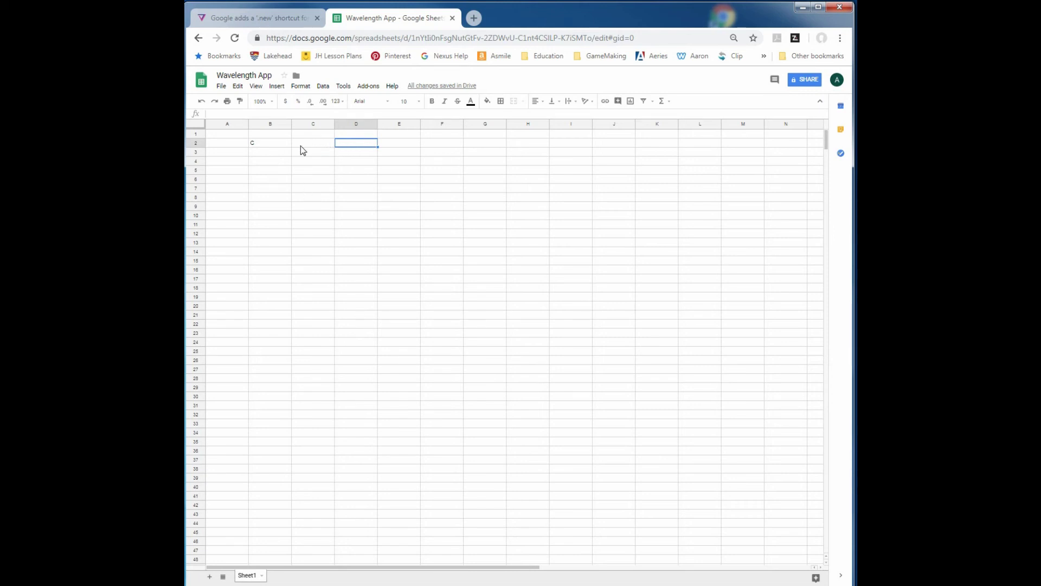
click(251, 141)
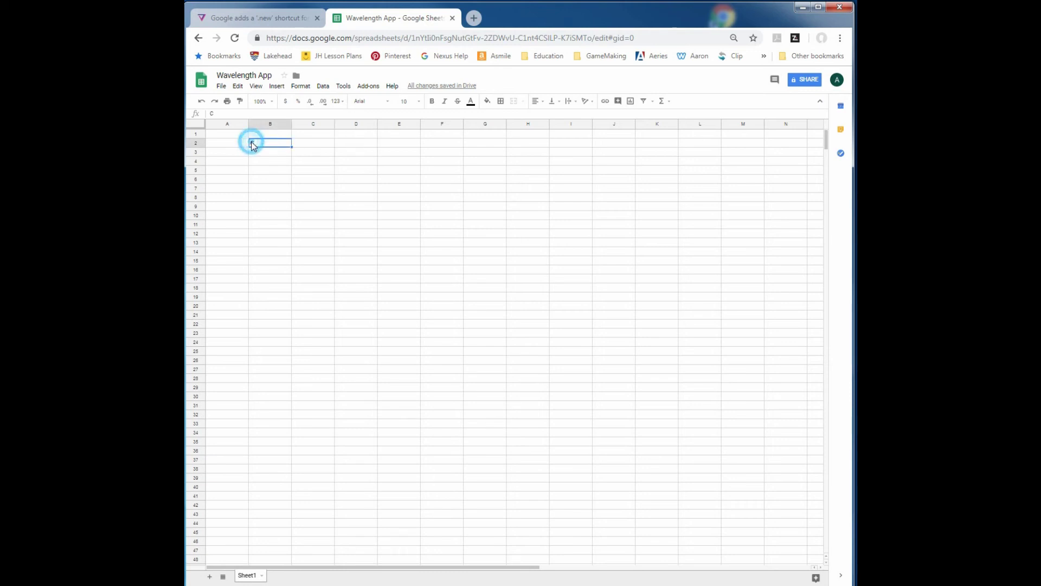
double_click(212, 112)
text(c)
click(364, 144)
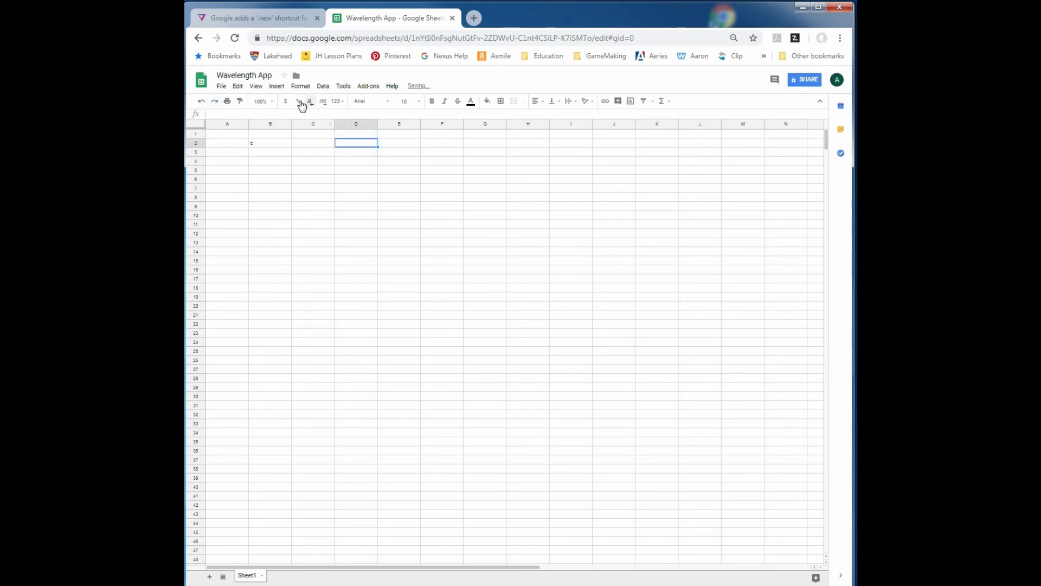
click(279, 88)
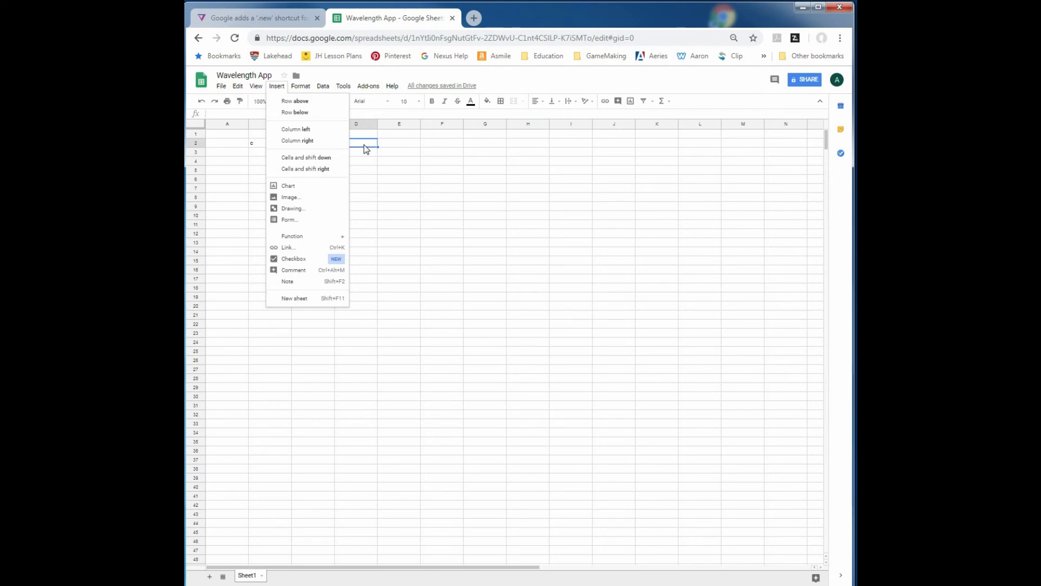
click(363, 144)
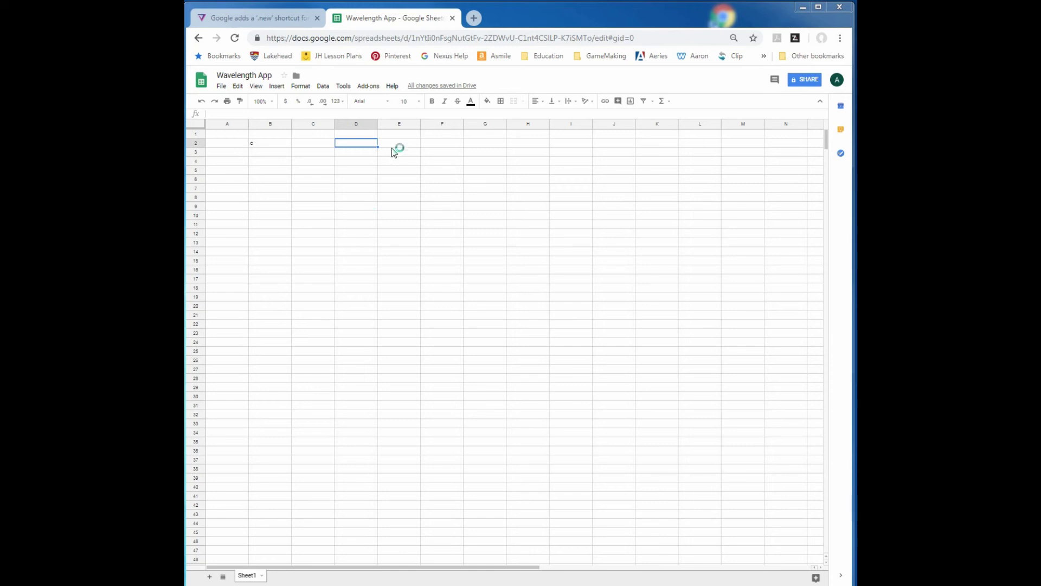
Step: In Character Map, enable the advanced view, search for "lambda" and add the small letter lambda with stroke to the characters to copy
drag(404, 105, 513, 194)
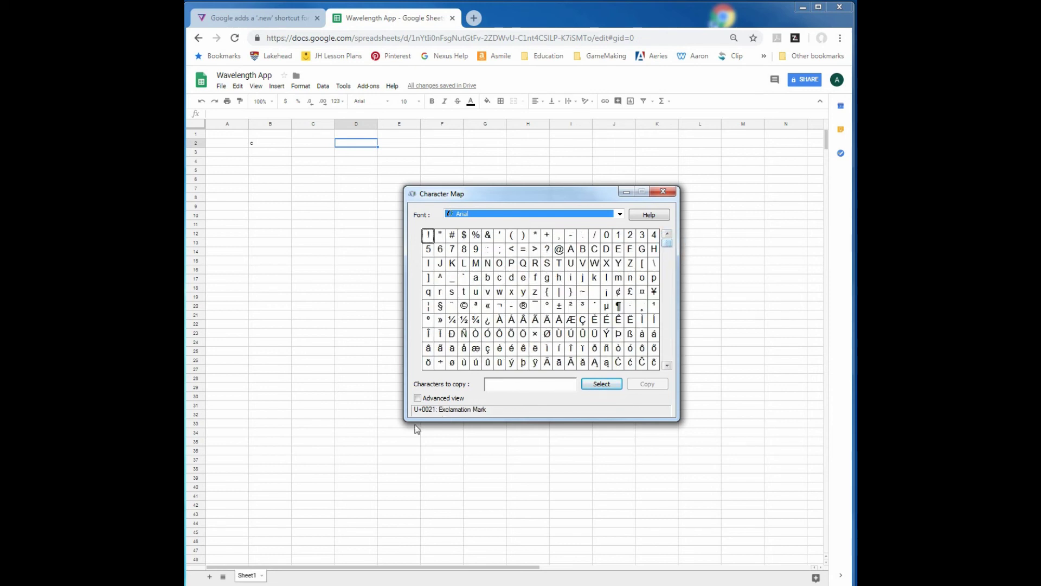
click(418, 399)
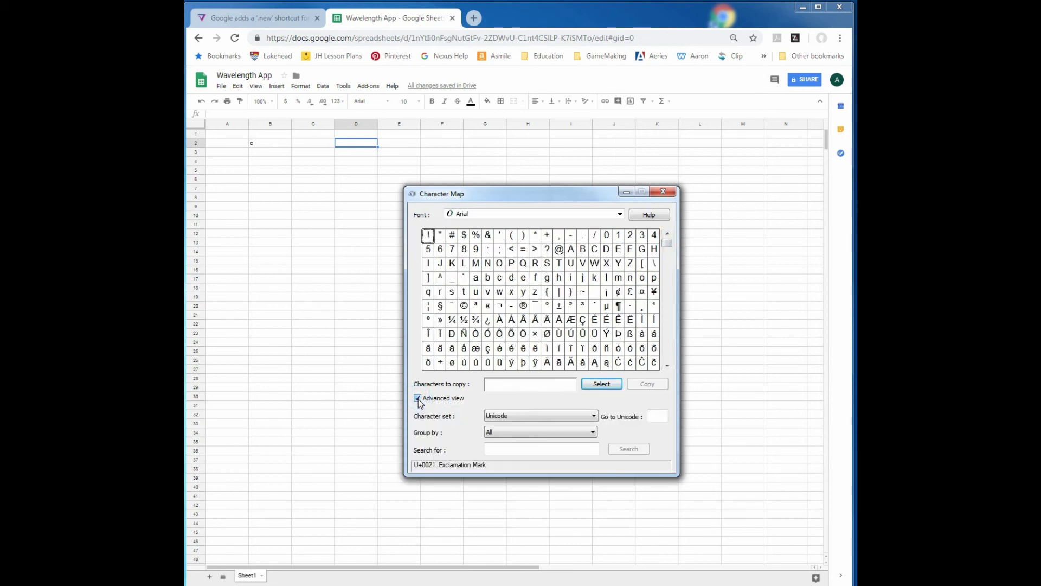
click(506, 447)
text(lambda)
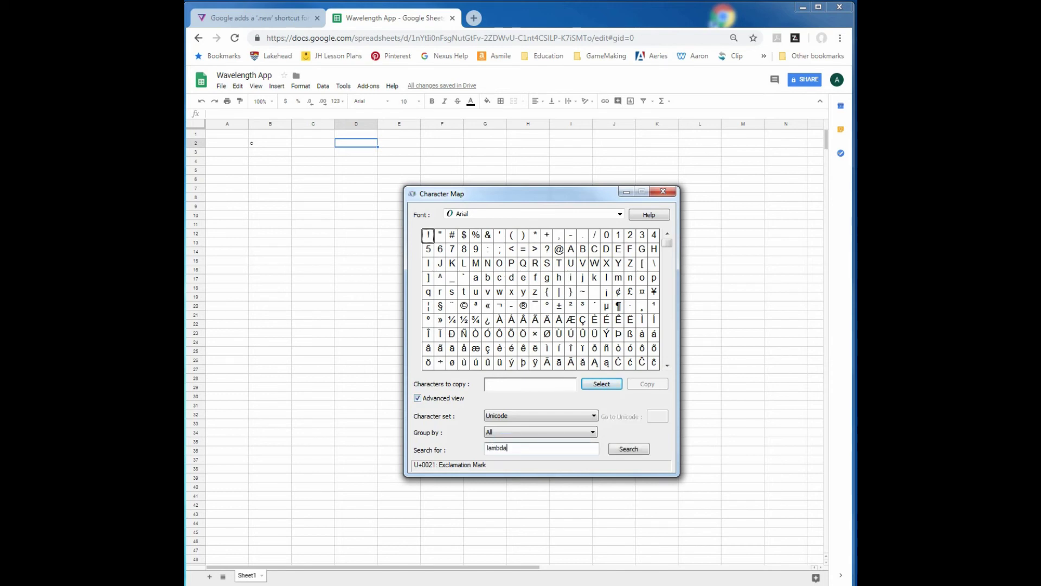
click(630, 449)
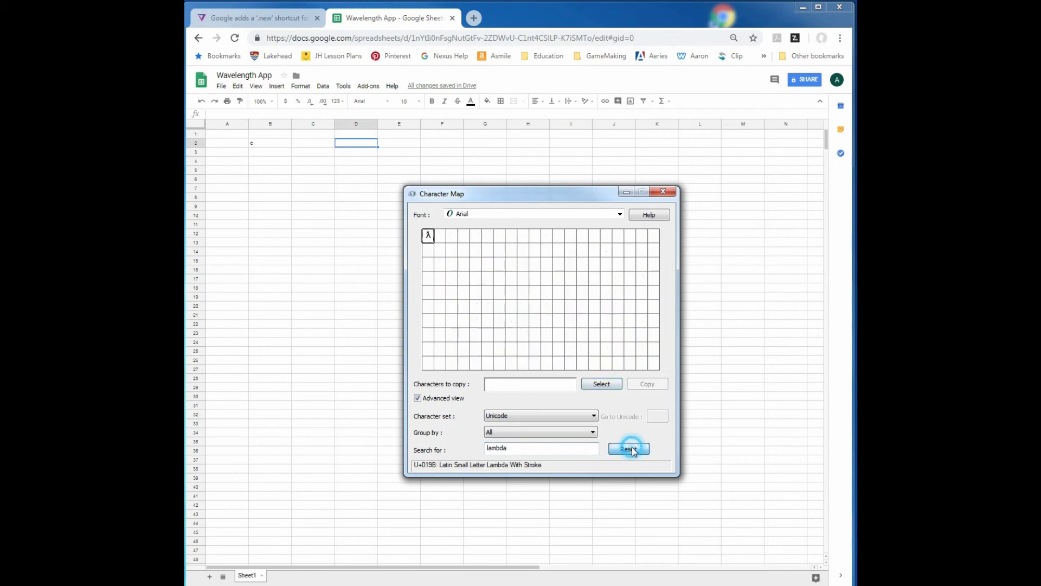
double_click(428, 236)
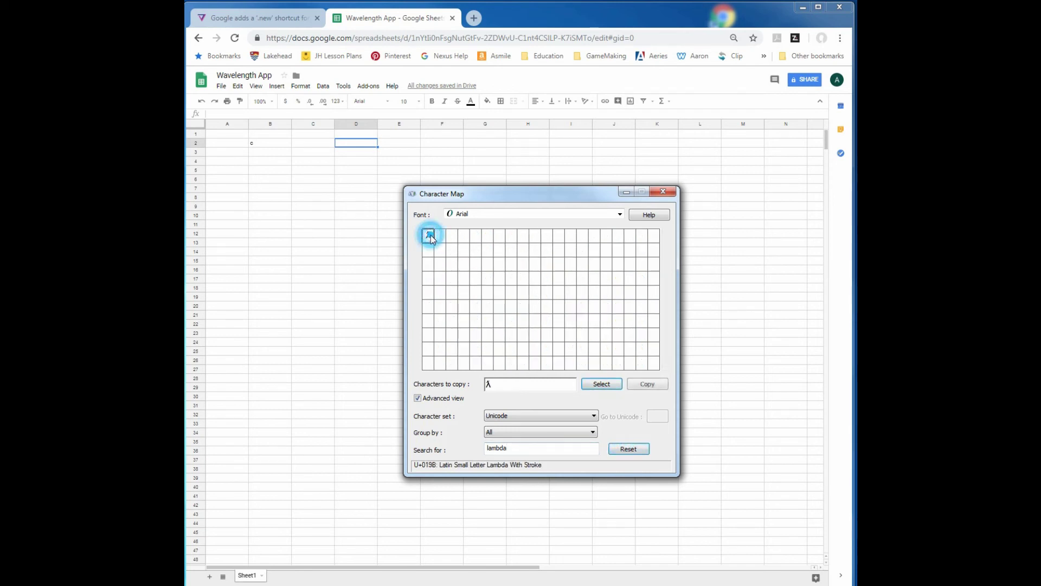
Step: Search Character Map for "nu", add the Greek small letter nu after the lambda, copy both characters and minimize Character Map
double_click(508, 448)
text(nu)
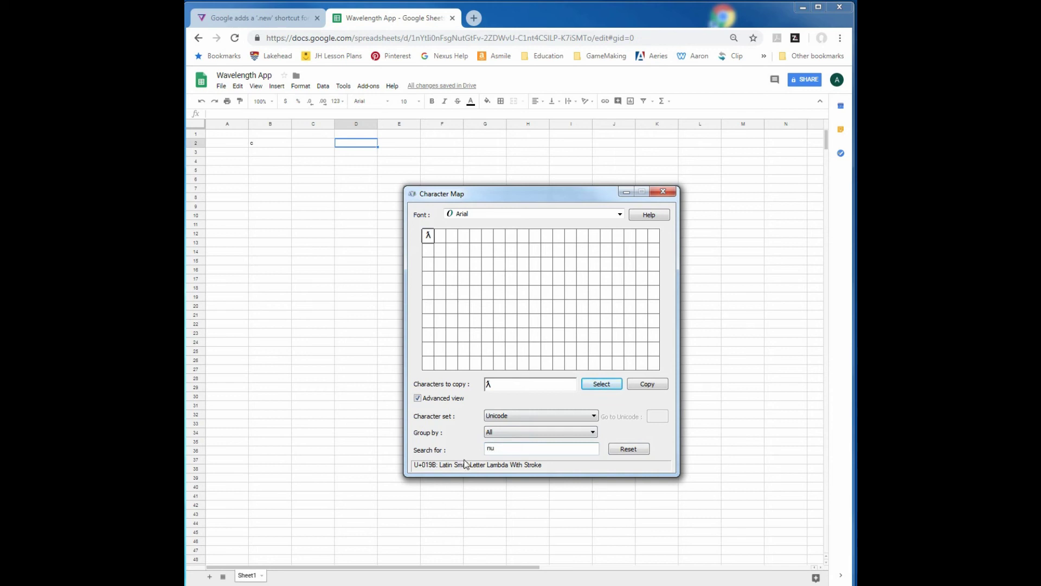
click(629, 450)
click(518, 450)
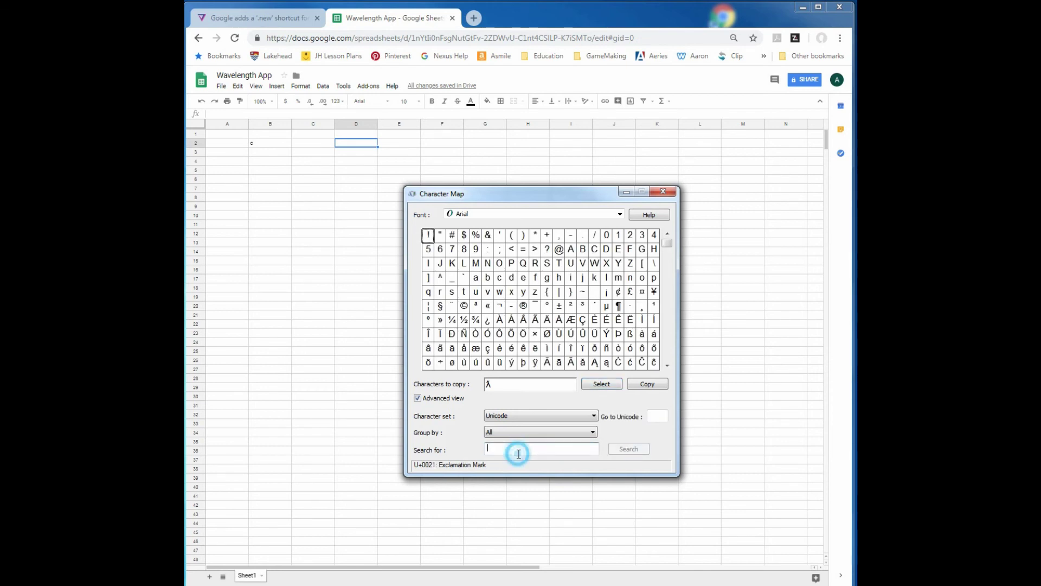
text(nu)
key(Return)
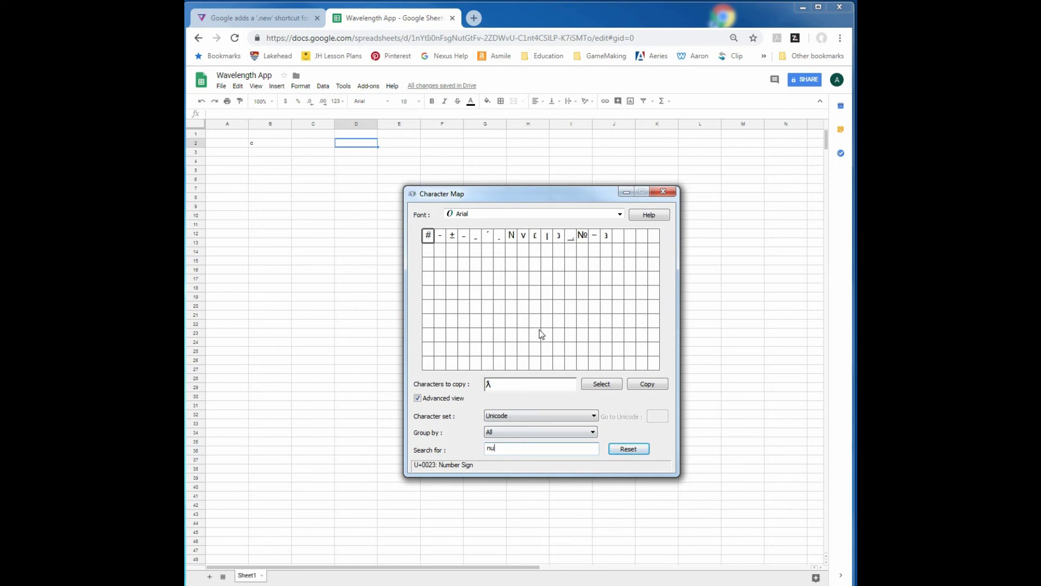
double_click(523, 237)
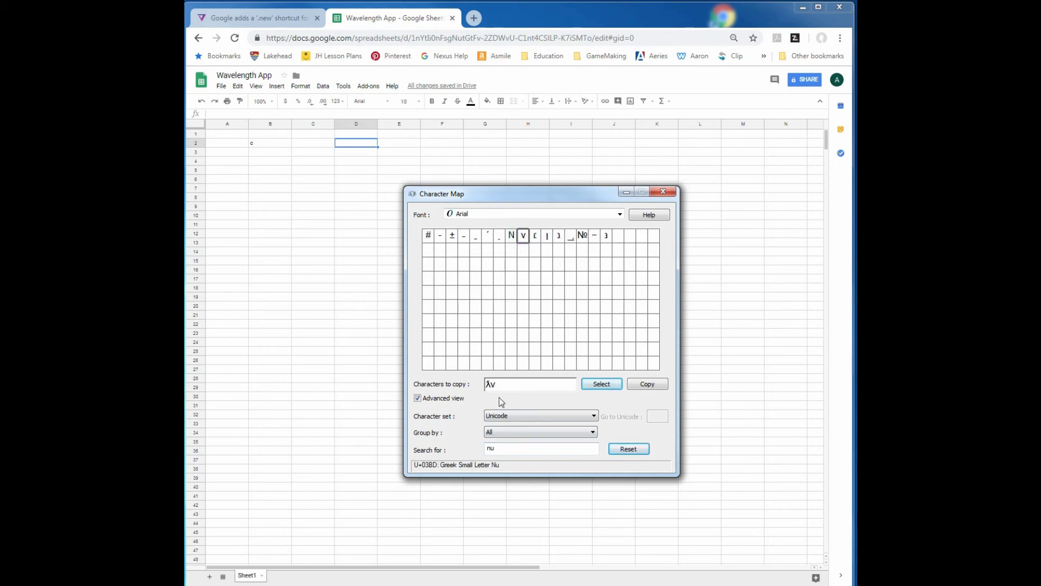
click(647, 385)
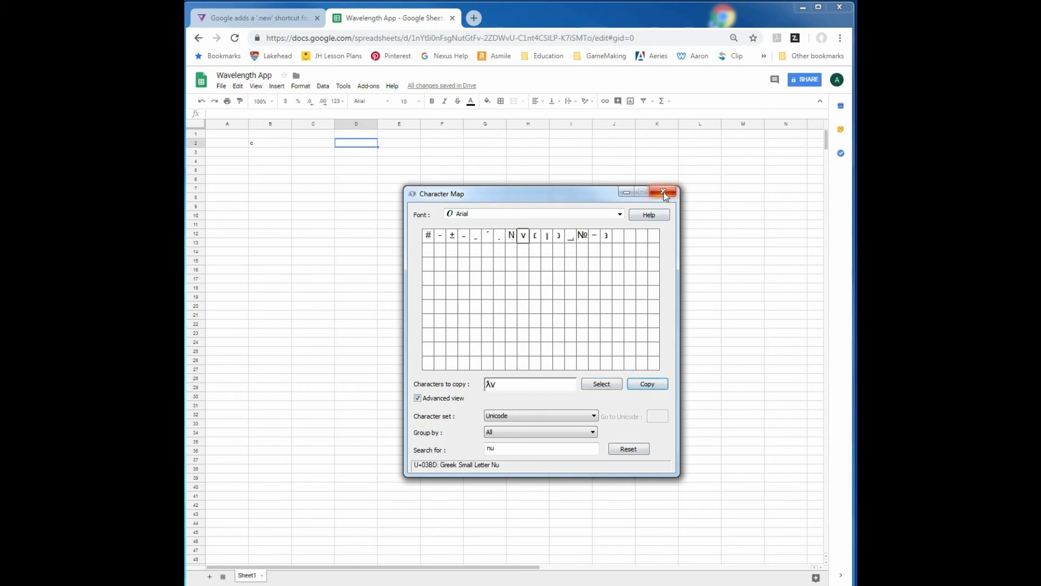
click(626, 192)
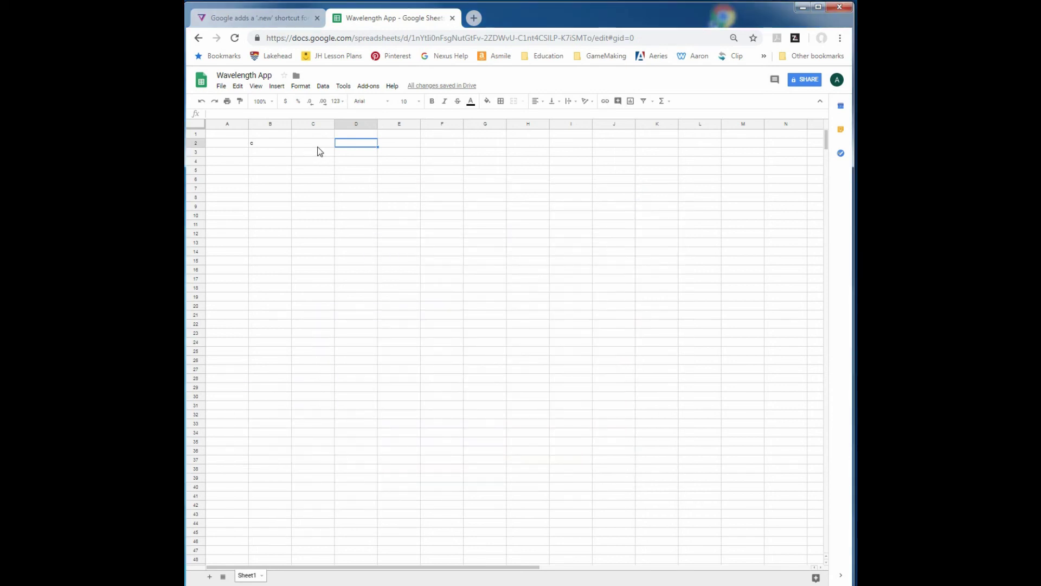
Step: Paste the copied lambda and nu characters into cell D2 of the spreadsheet
click(344, 143)
right_click(344, 143)
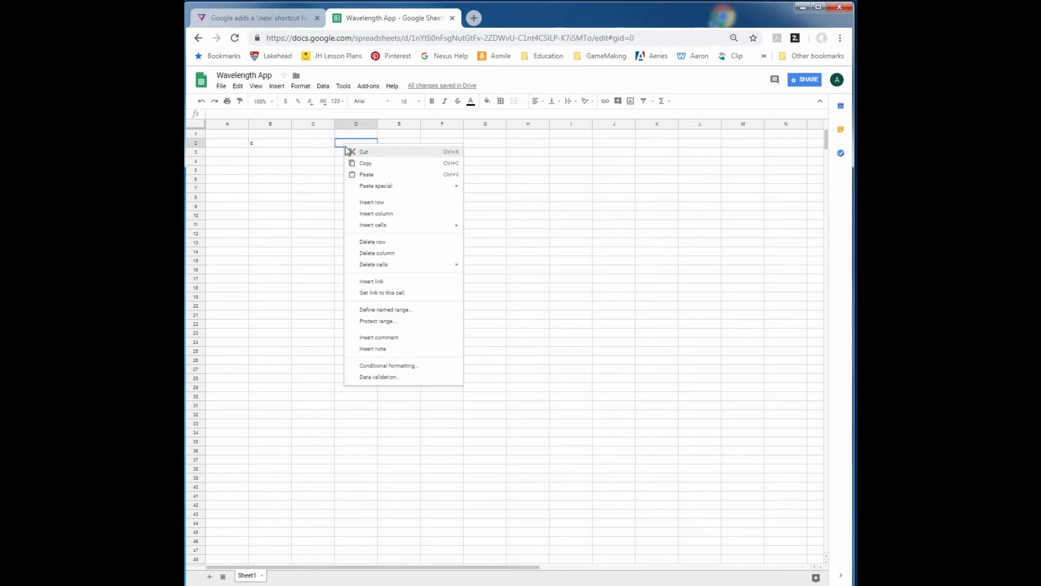
click(363, 174)
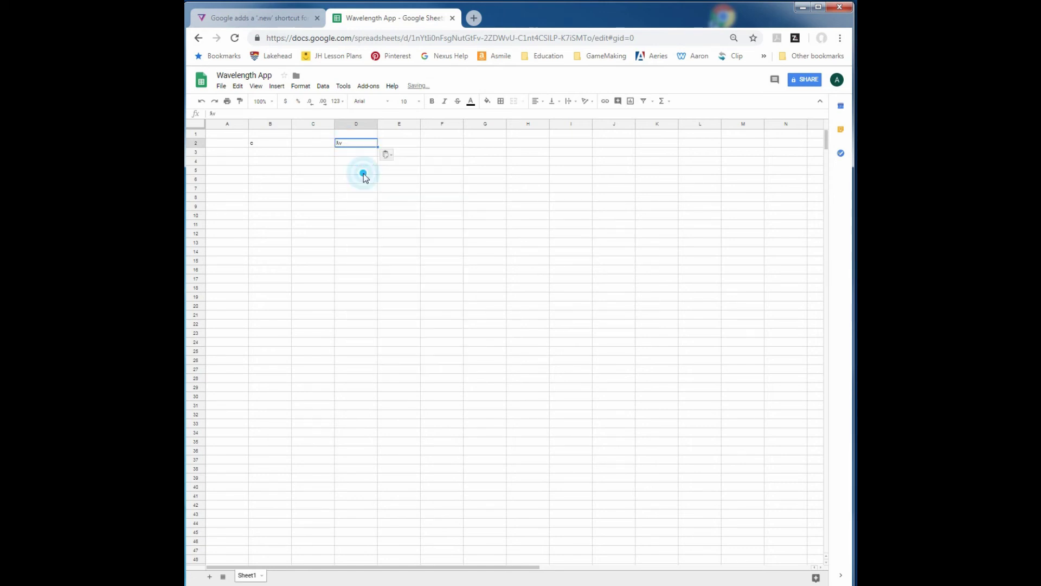
Step: Move the nu character from cell D2 into cell F2, keeping only the lambda in D2
click(215, 113)
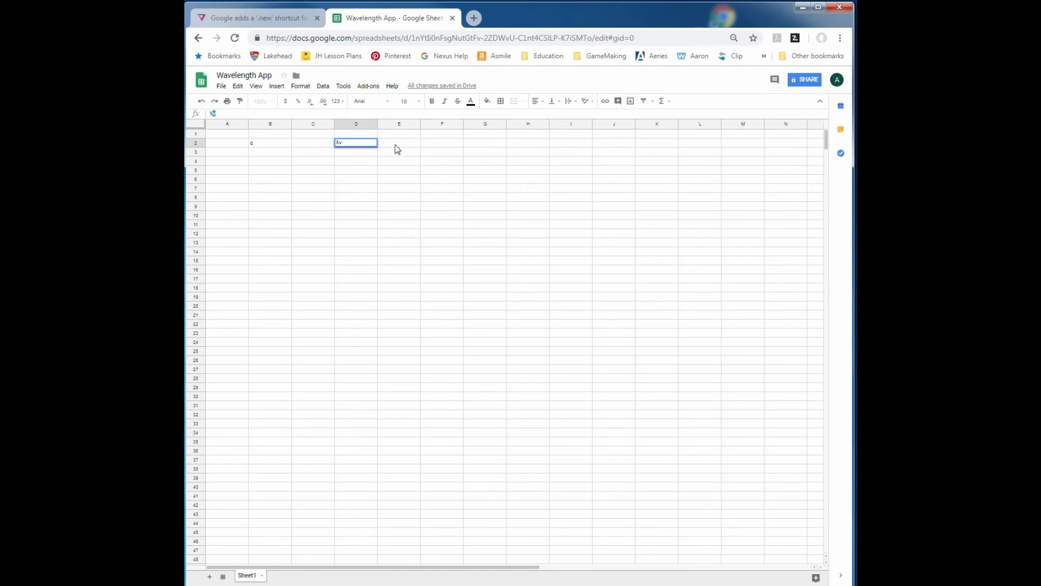
double_click(366, 143)
key(BackSpace)
click(430, 143)
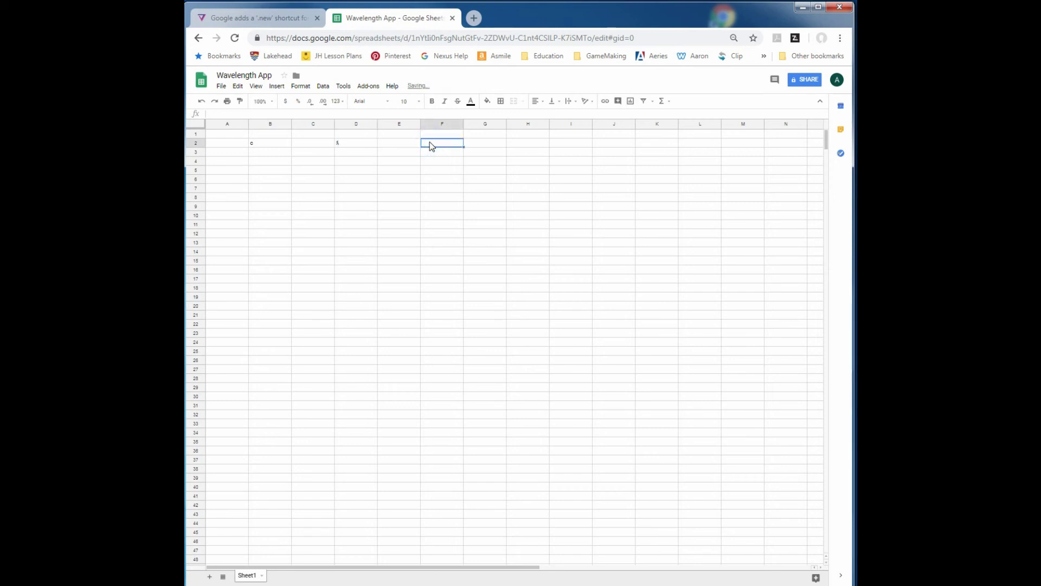
key(ctrl+v)
Step: Label row 1 with "Speed of light" in B1, "wavelength" in D1 and "frequency" in F1
click(268, 134)
text(S)
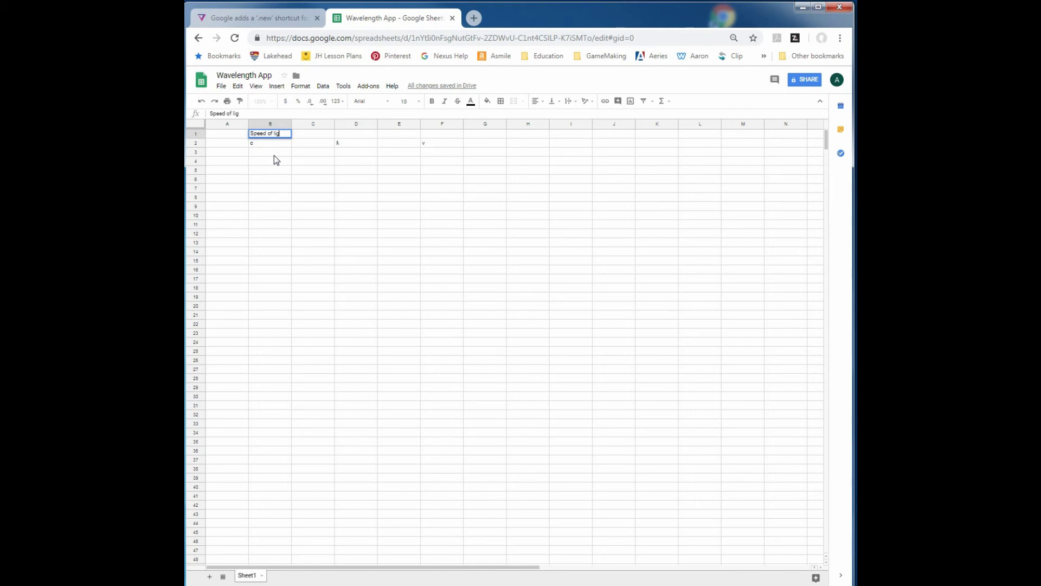
key(Tab)
key(Tab)
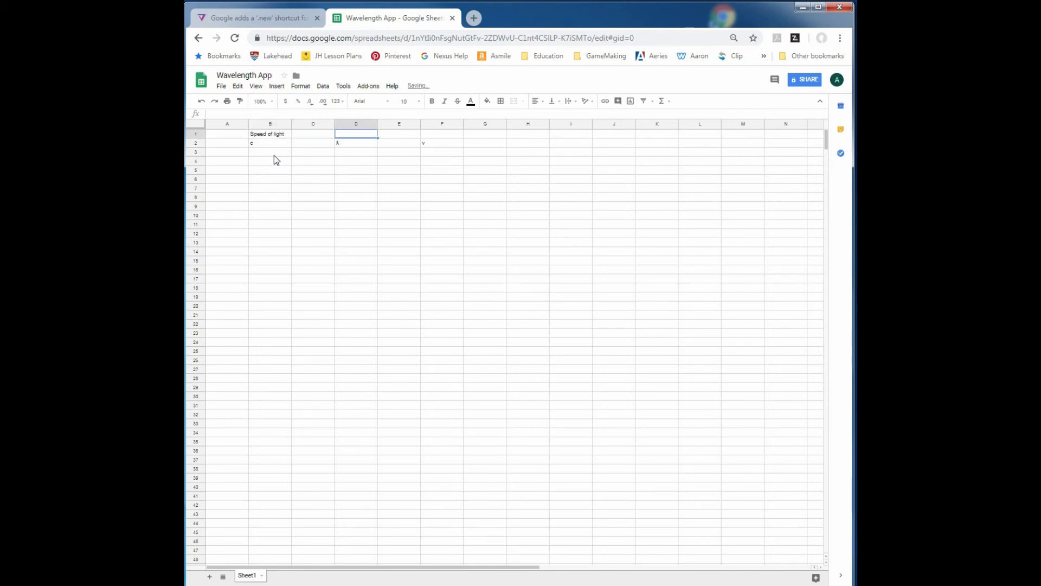
text(wav)
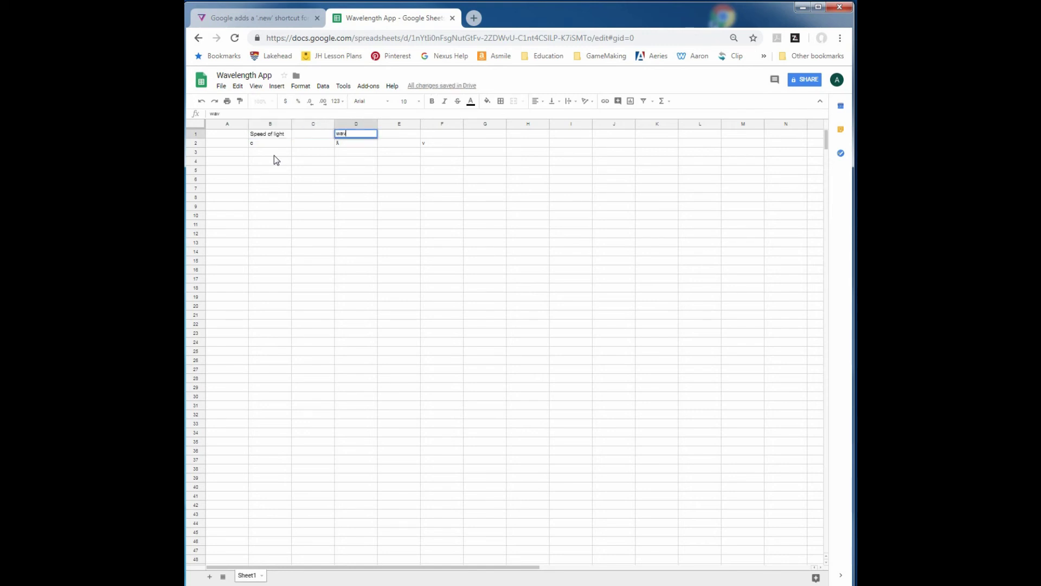
text(elength)
key(Tab)
key(Tab)
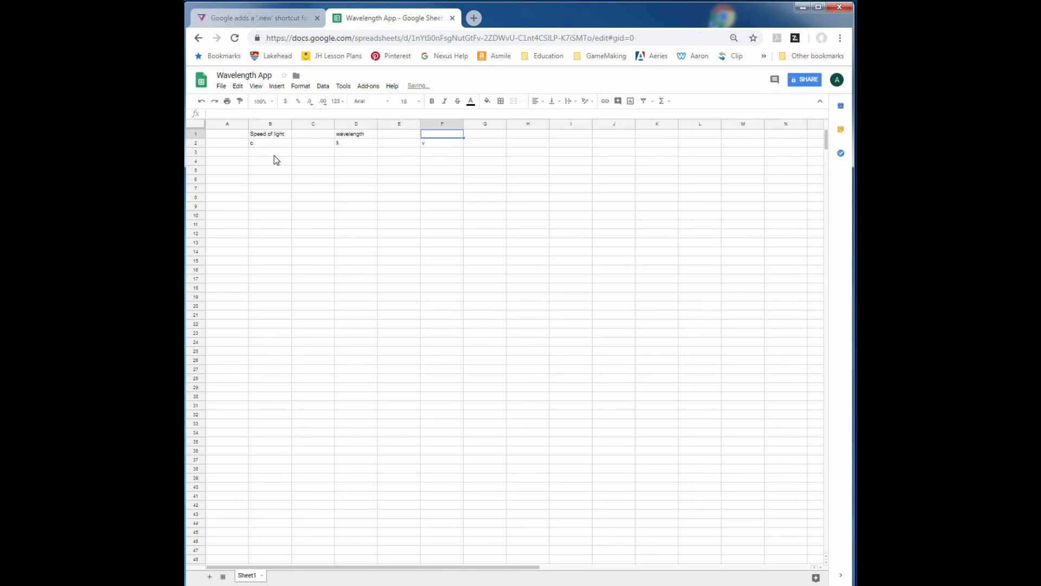
text(frequency)
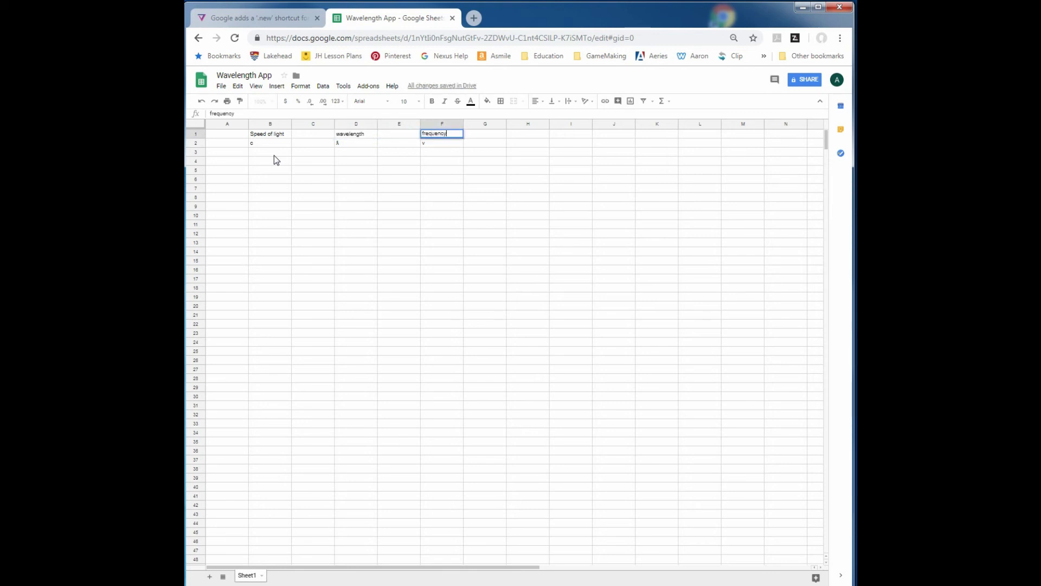
Step: Enter the units beside the symbols in row 2: m/s in C2, m in E2 and Hz in G2
click(301, 144)
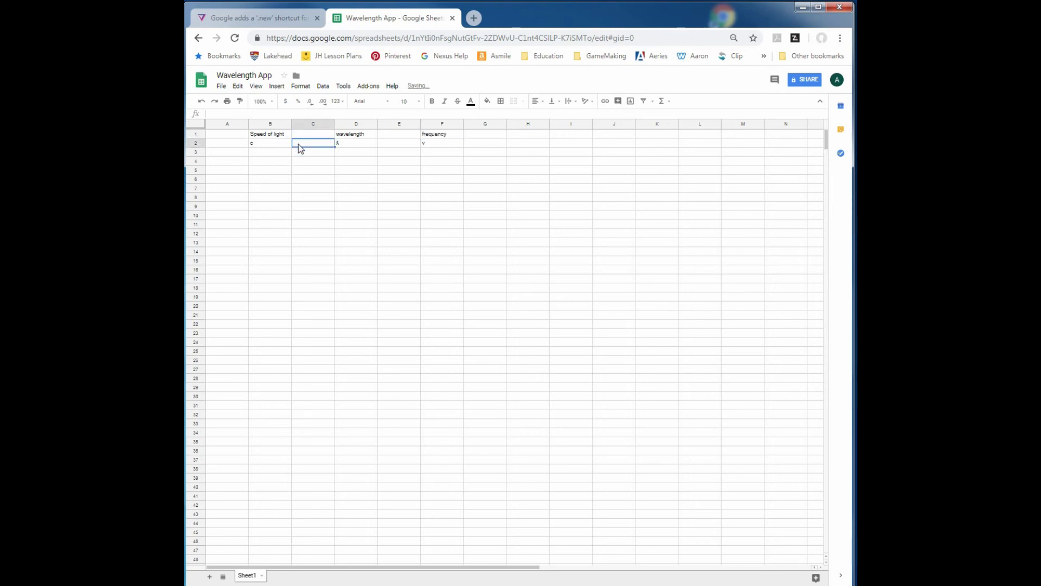
text(m/s)
click(399, 145)
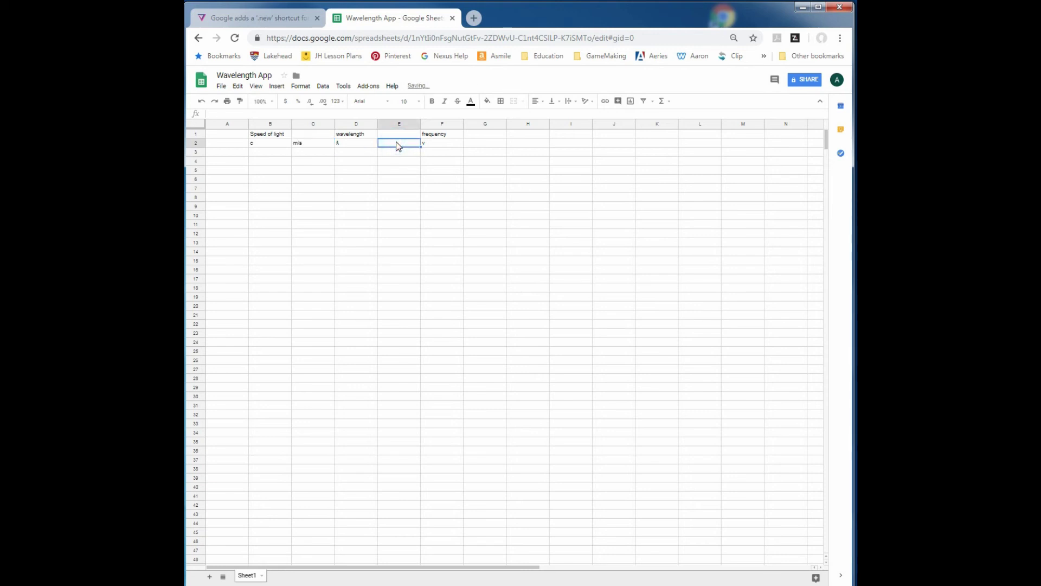
text(m)
click(472, 144)
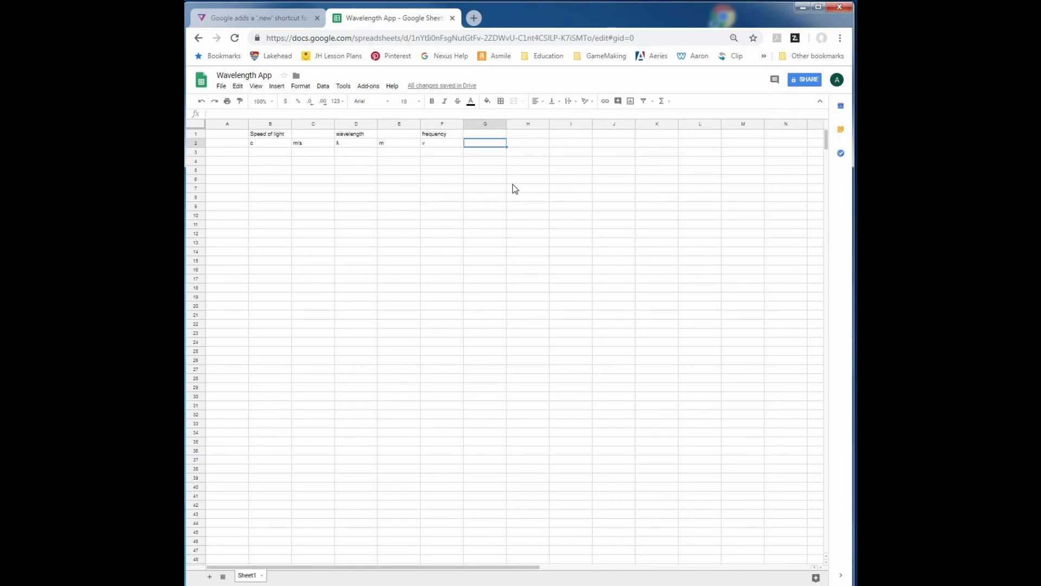
text(Hz)
click(490, 158)
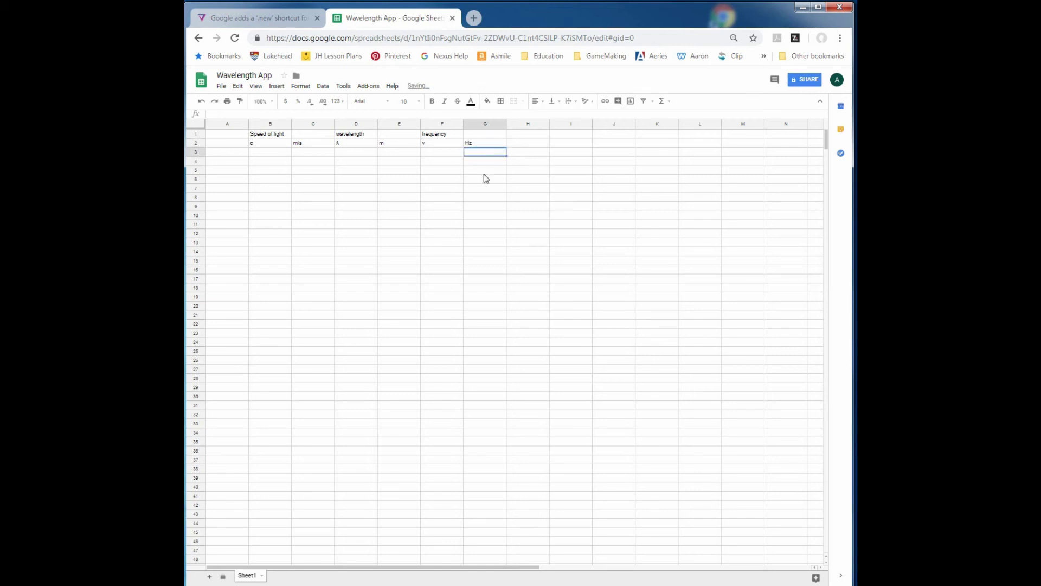
Step: Narrow the unit columns C, E and G together to a little over half their width
click(316, 126)
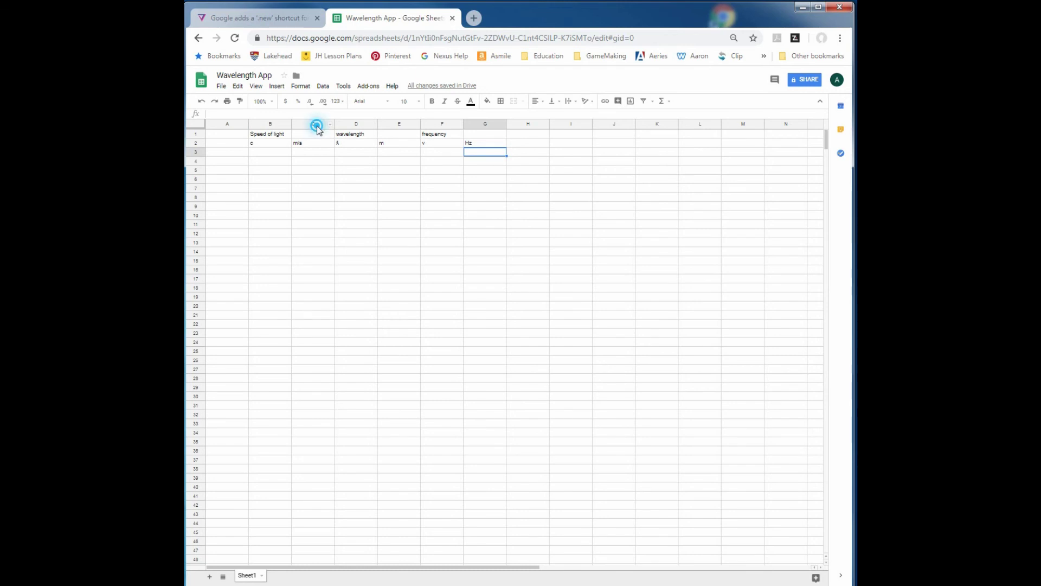
ctrl+click(406, 124)
ctrl+click(479, 124)
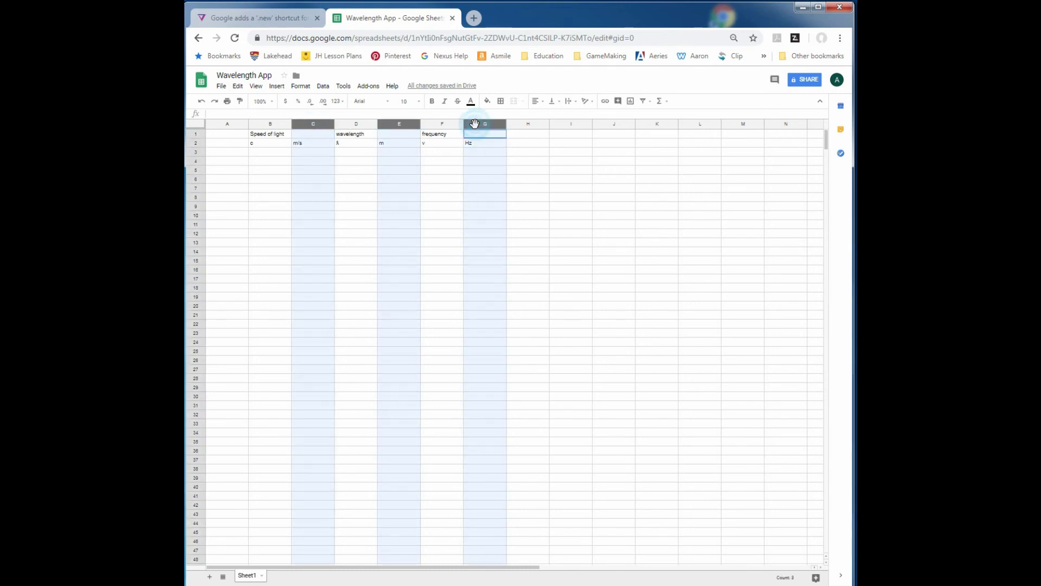
drag(505, 124, 486, 126)
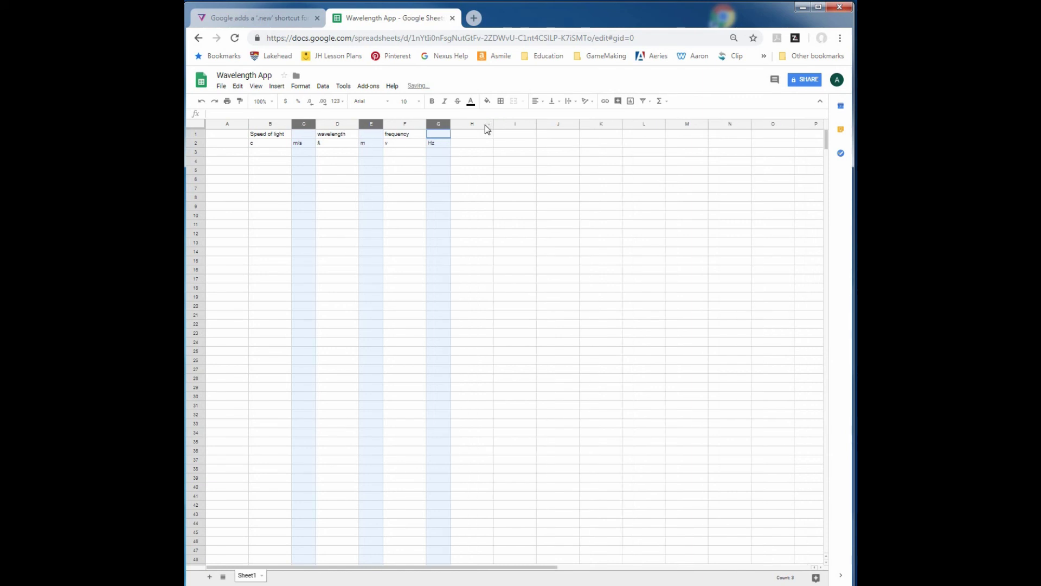
Step: Enter the speed of light in cell B3 as the formula =3*10^8
click(268, 153)
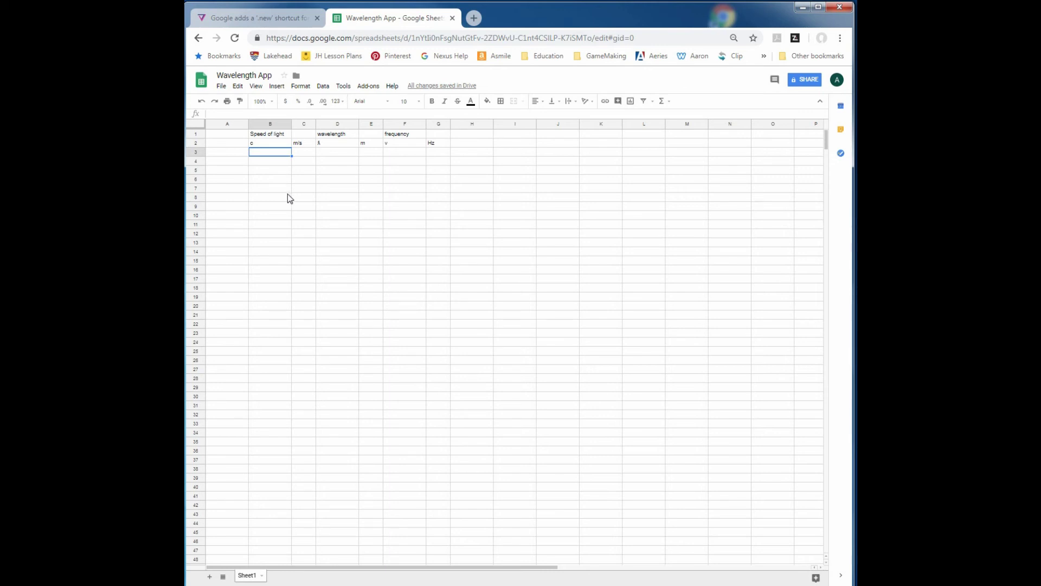
click(268, 154)
text(3)
text(=)
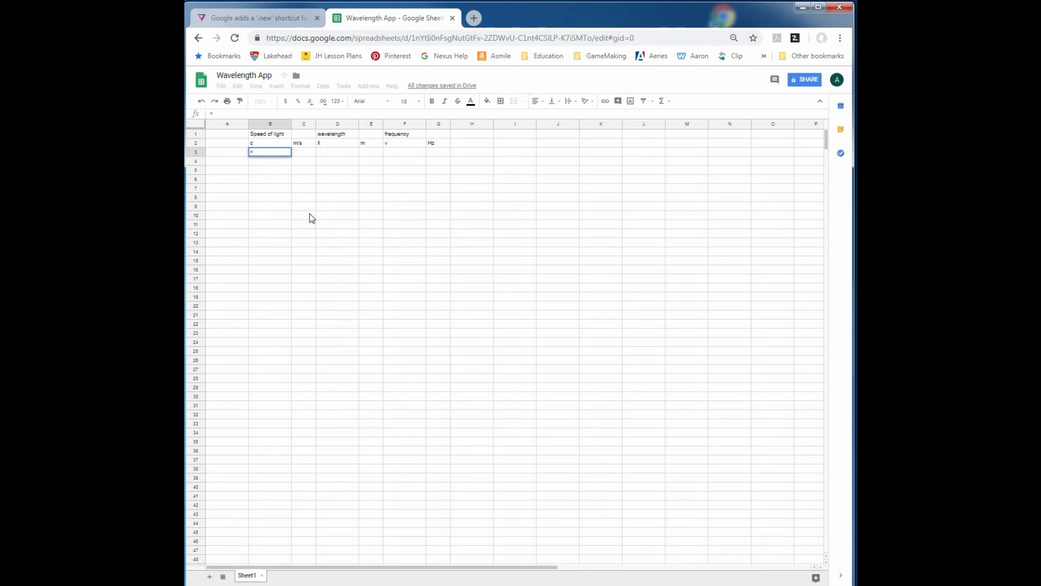
text(3)
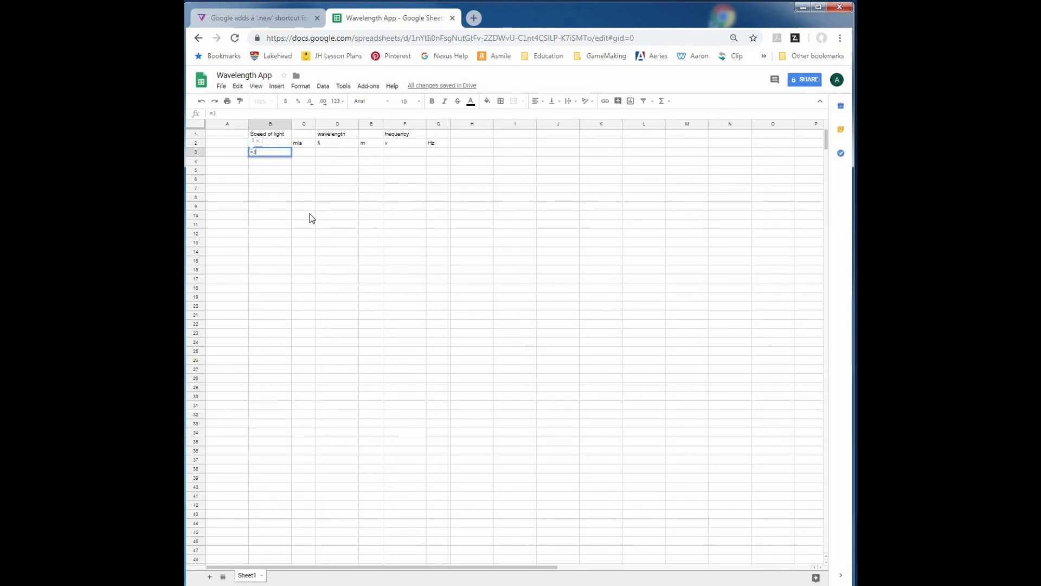
text(*)
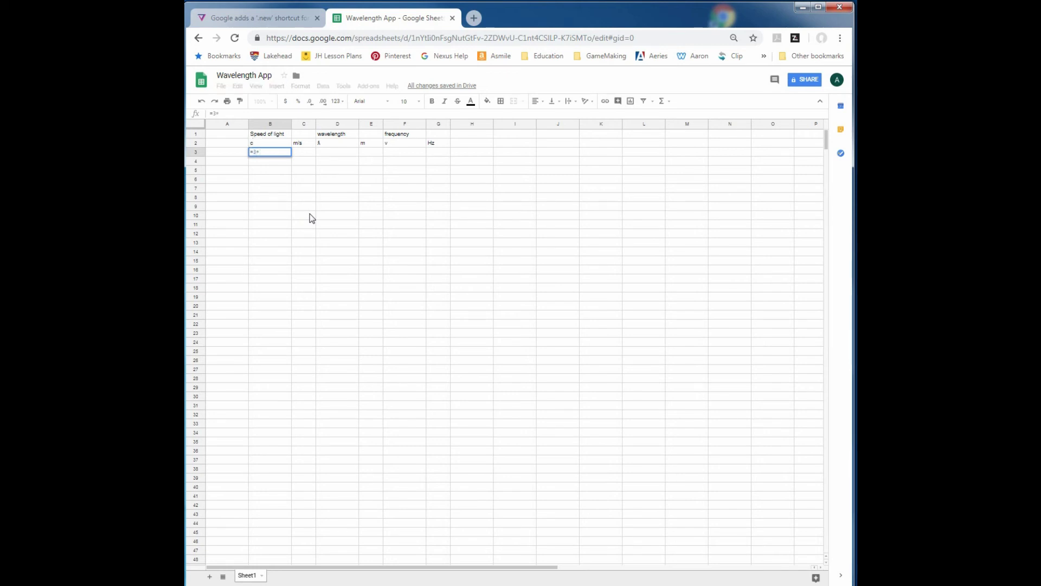
text(10)
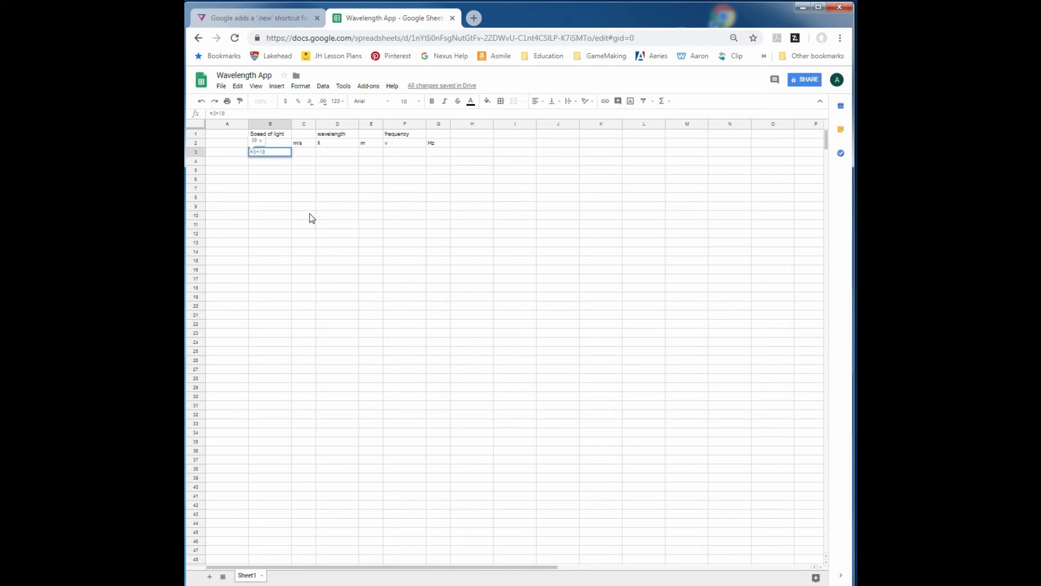
text(^8)
key(Return)
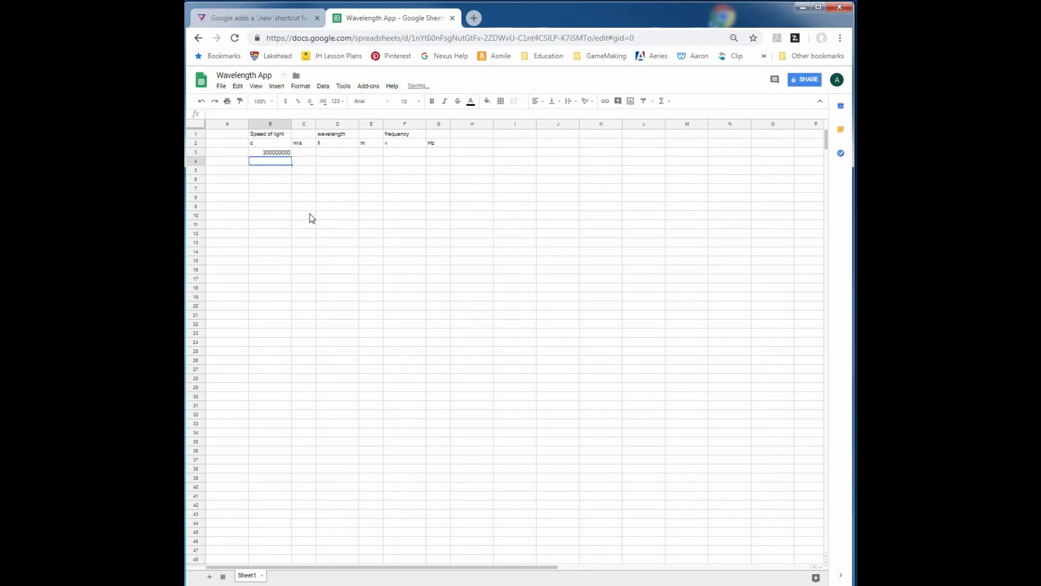
Step: Rewrite the speed of light formula in cell B3 in scientific notation as =3E8
click(268, 153)
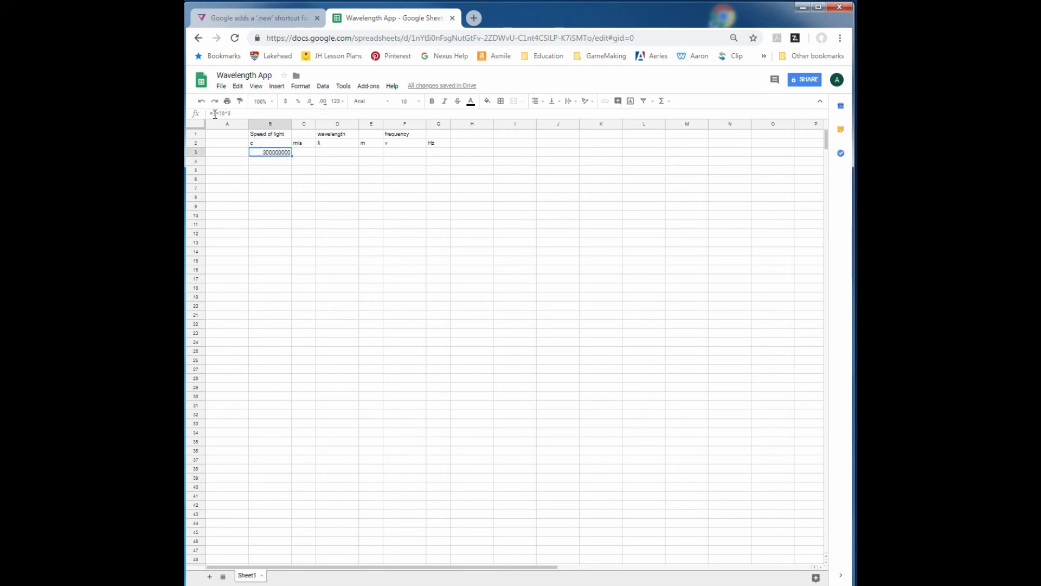
drag(215, 114, 242, 113)
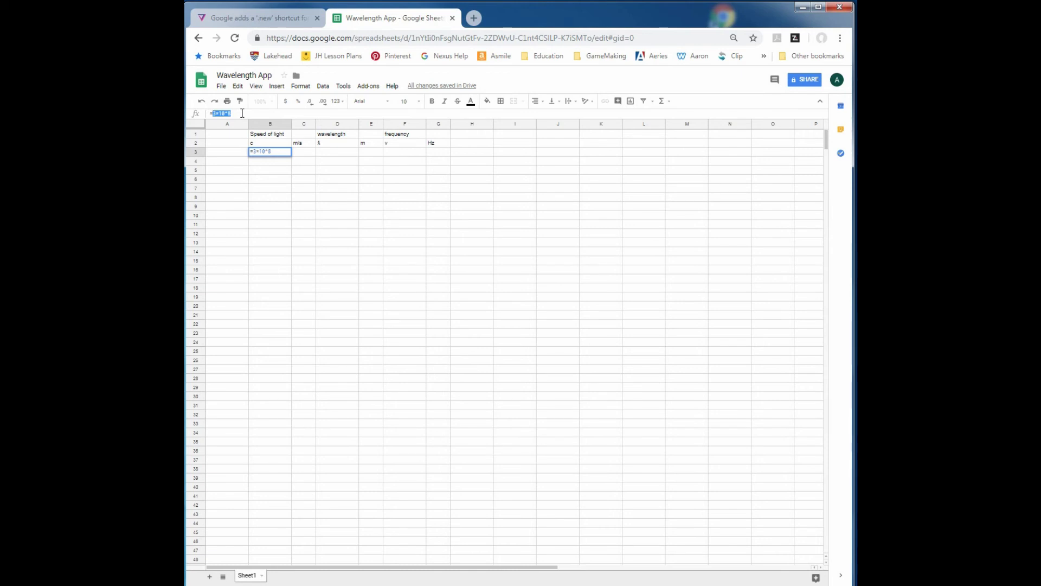
text(=)
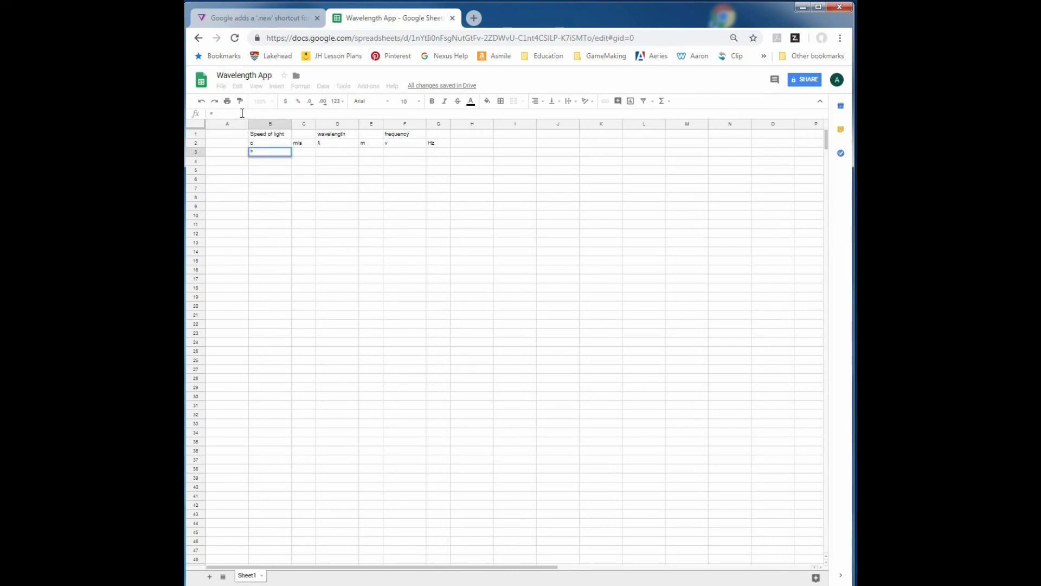
text(3)
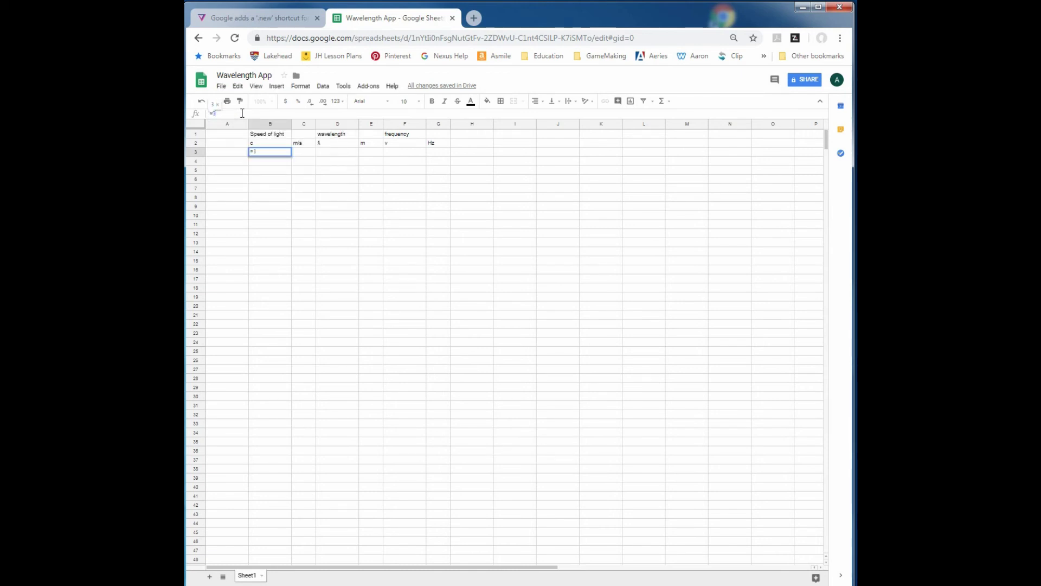
text(E8)
key(Return)
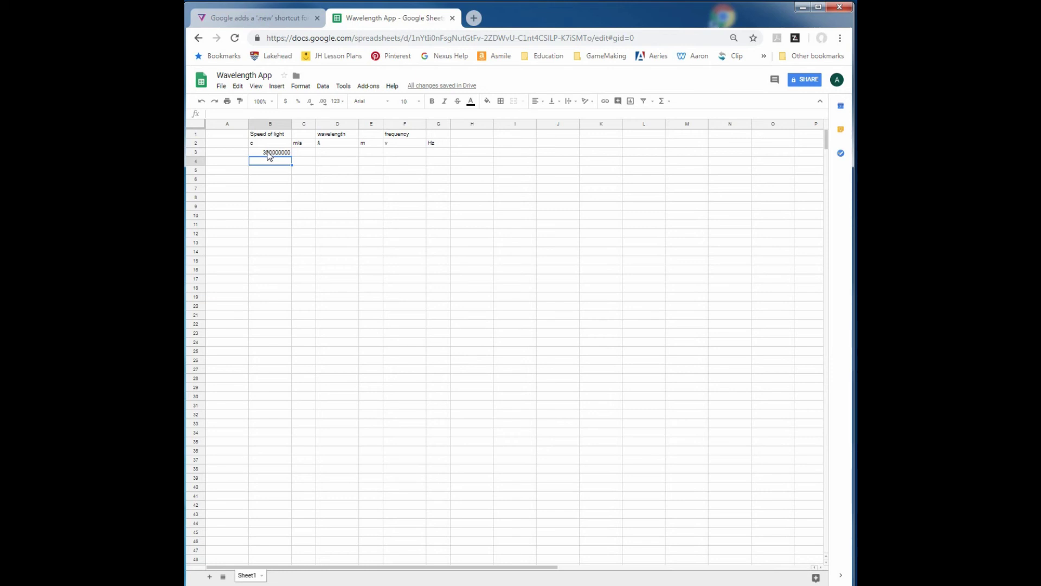
click(327, 154)
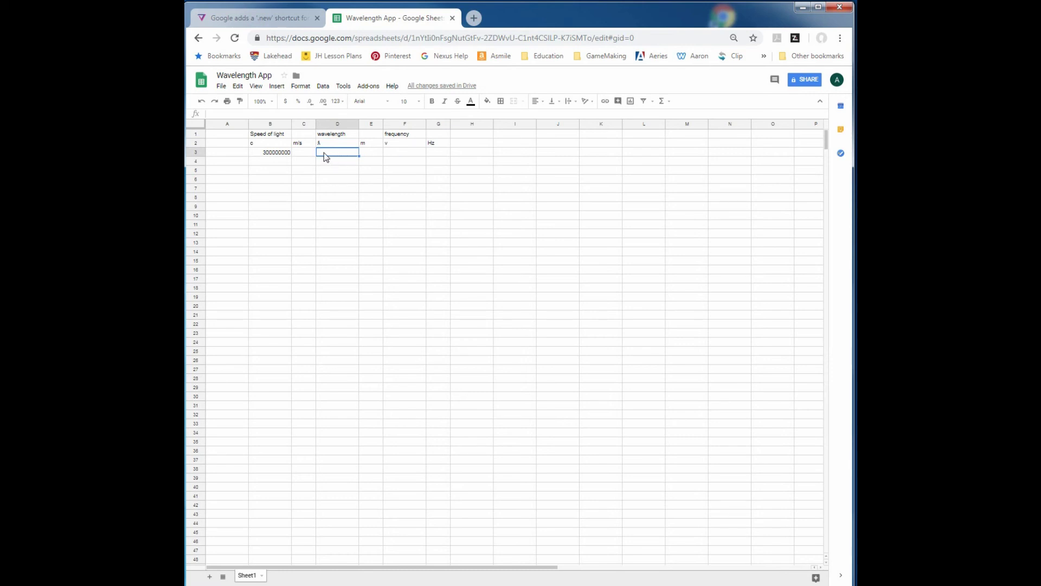
click(393, 154)
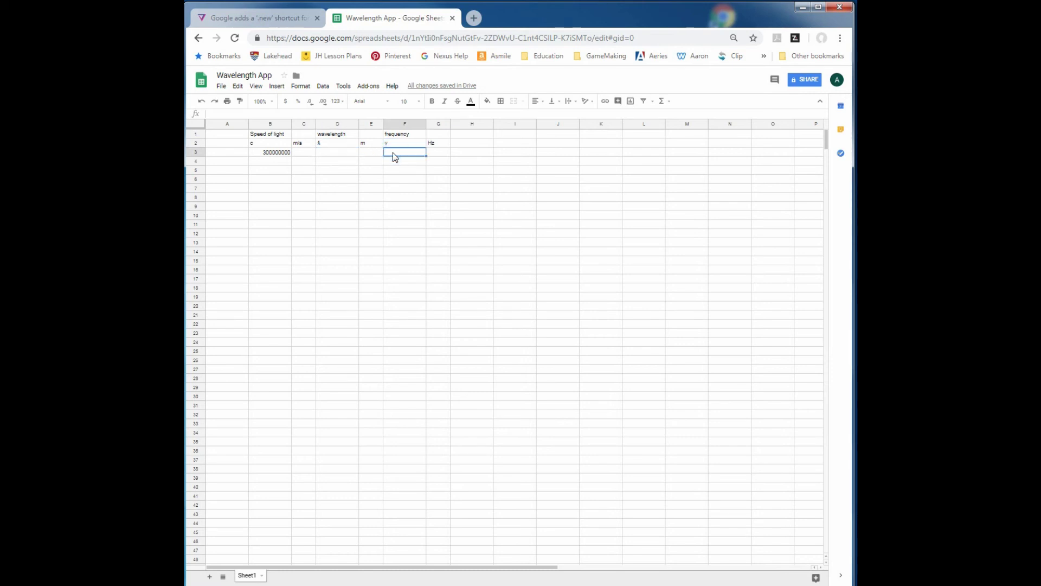
click(349, 153)
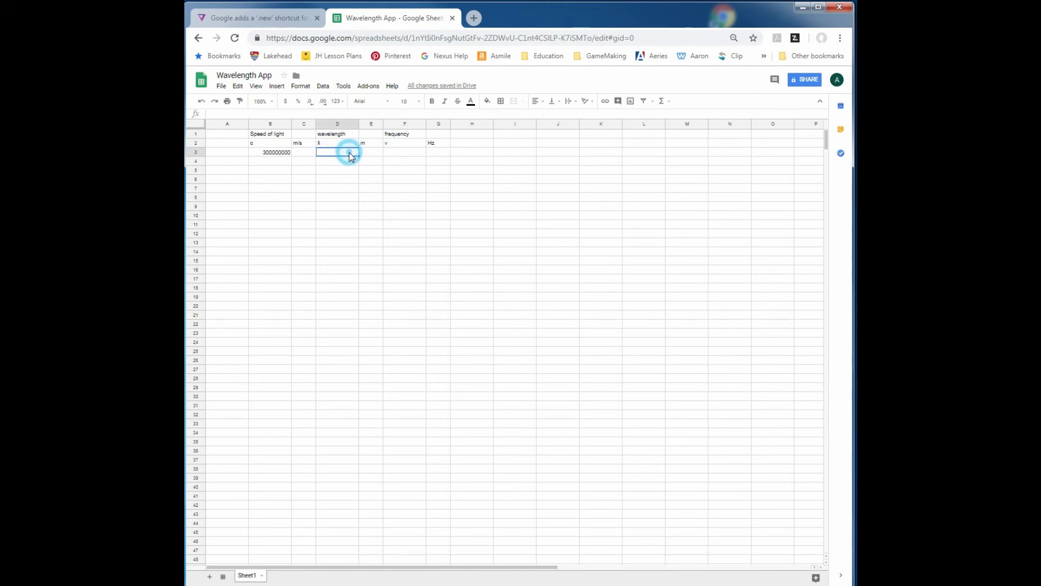
click(270, 157)
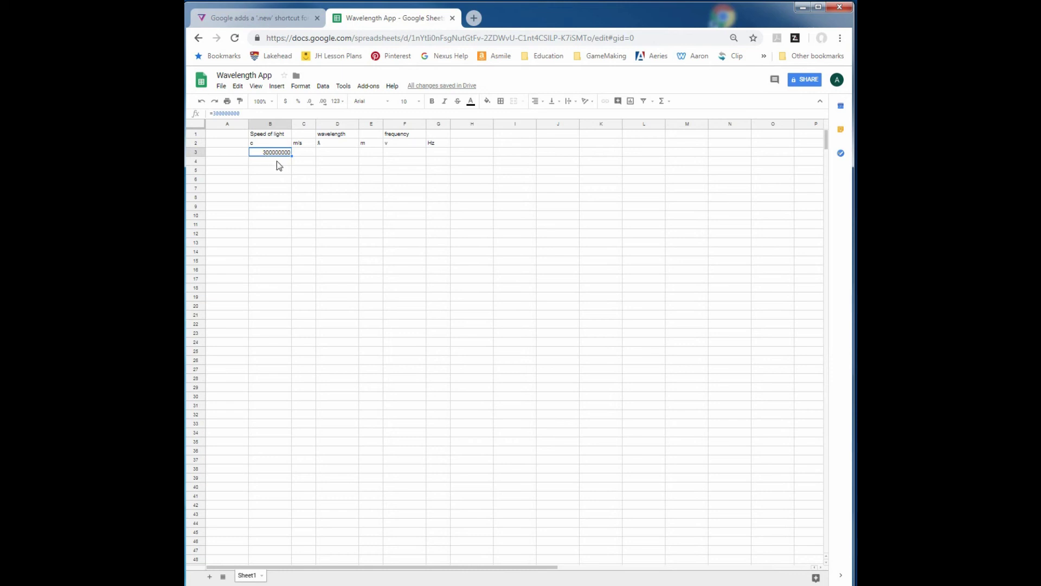
Step: Enter a wavelength formula in cell D4 that divides the speed of light by the frequency, =B3/F3
click(328, 161)
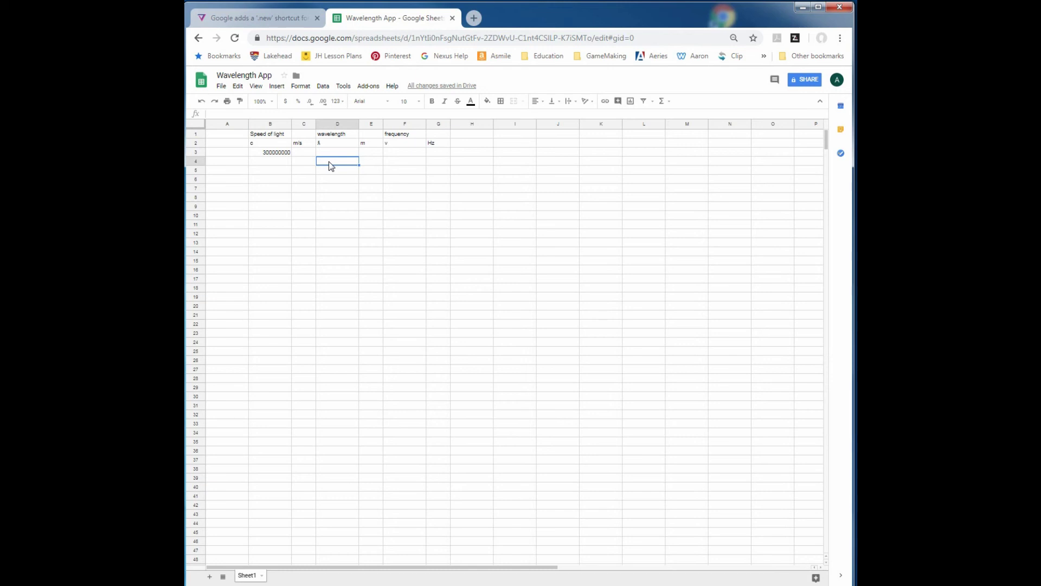
text(=)
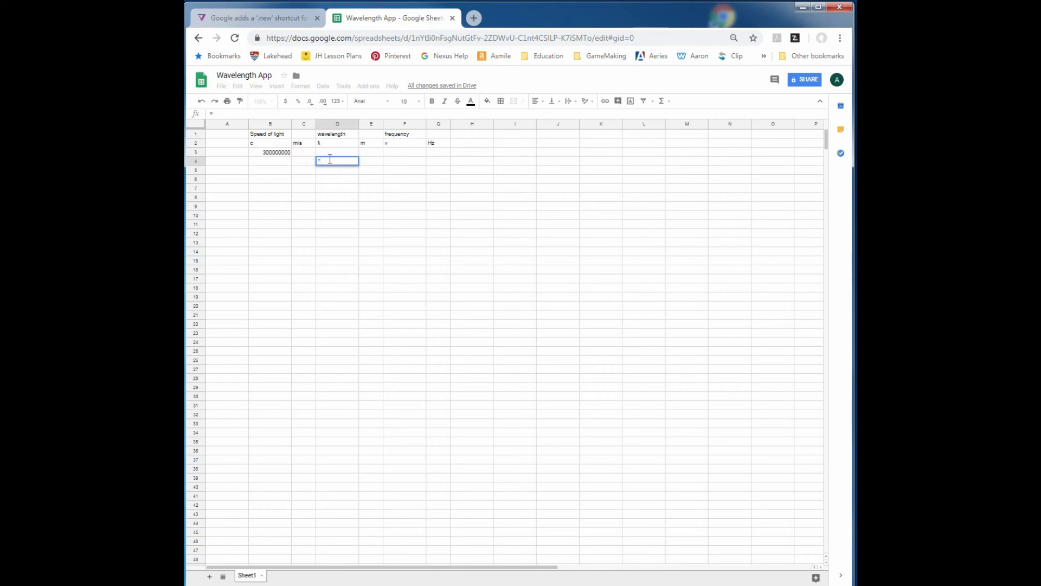
click(277, 155)
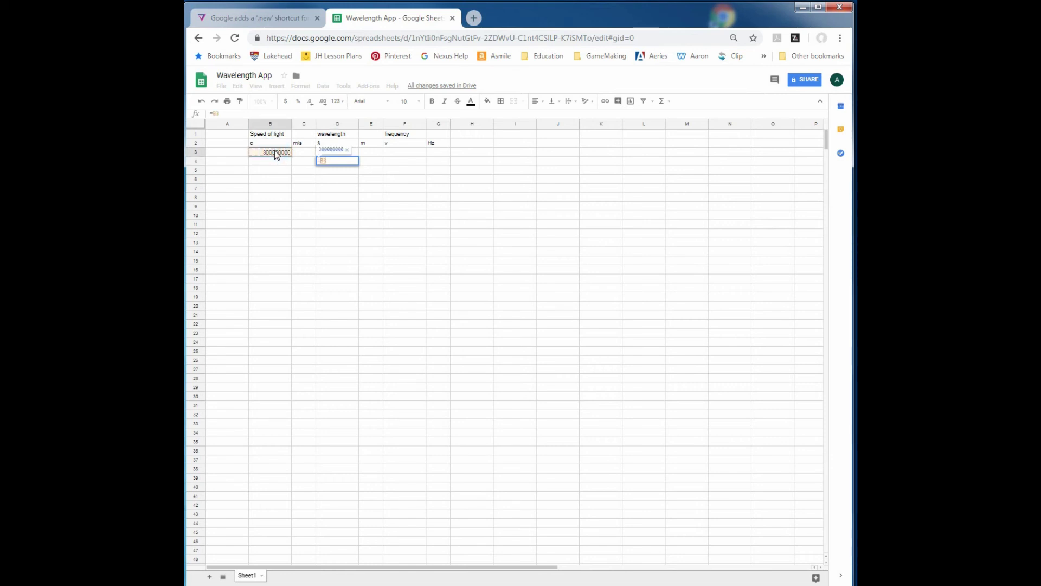
text(/)
click(397, 156)
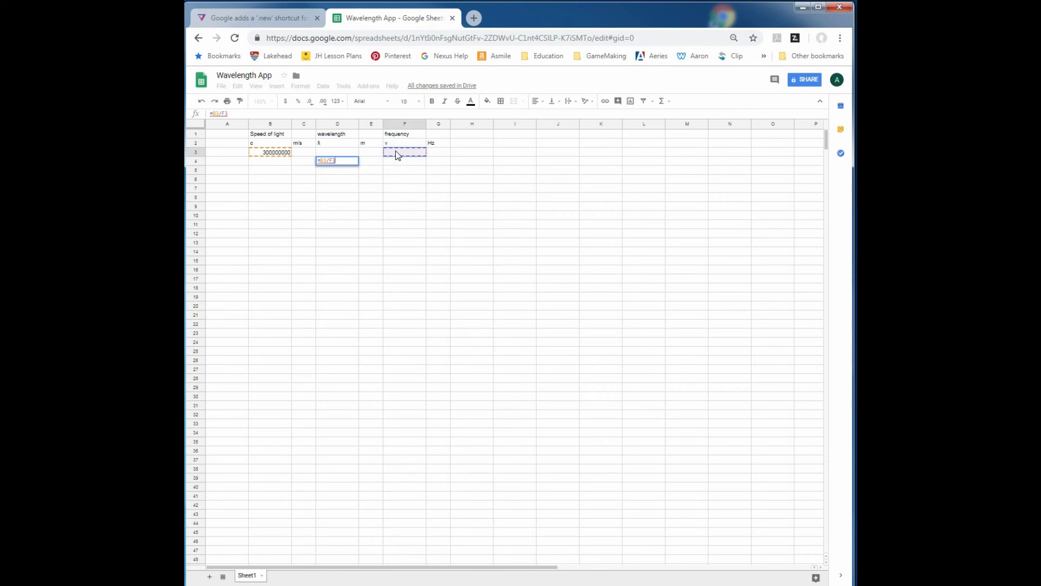
key(Return)
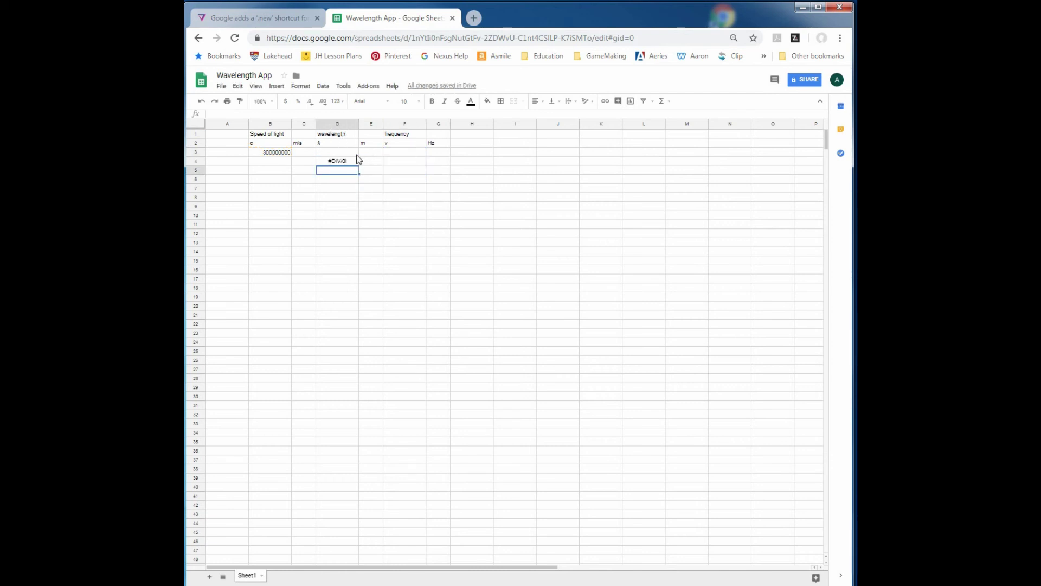
mouse_move(336, 162)
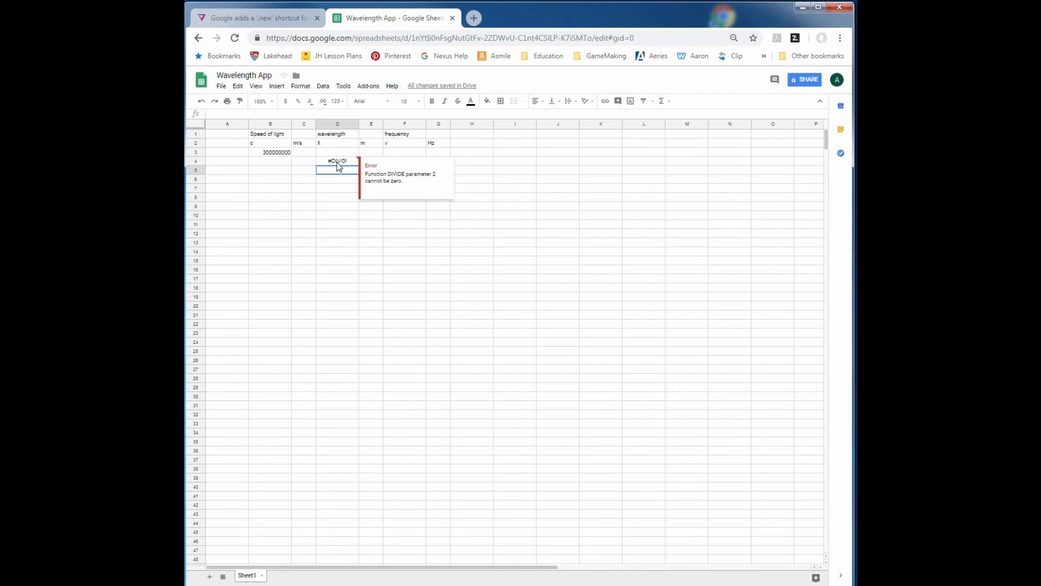
click(355, 217)
Step: Enter a frequency formula in cell F4 that divides the speed of light by the wavelength, =B3/D3
click(400, 164)
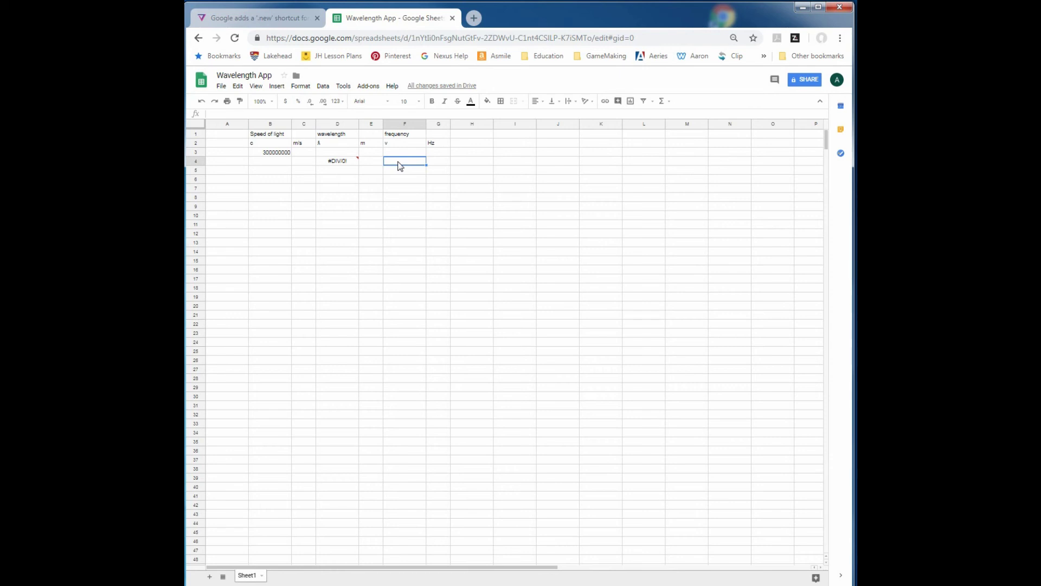
text(=)
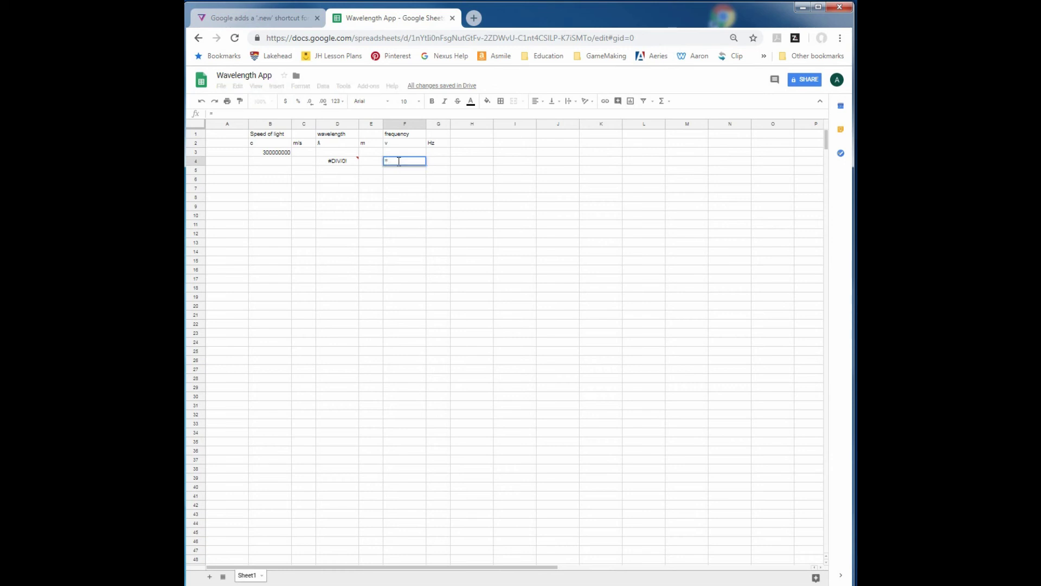
click(284, 155)
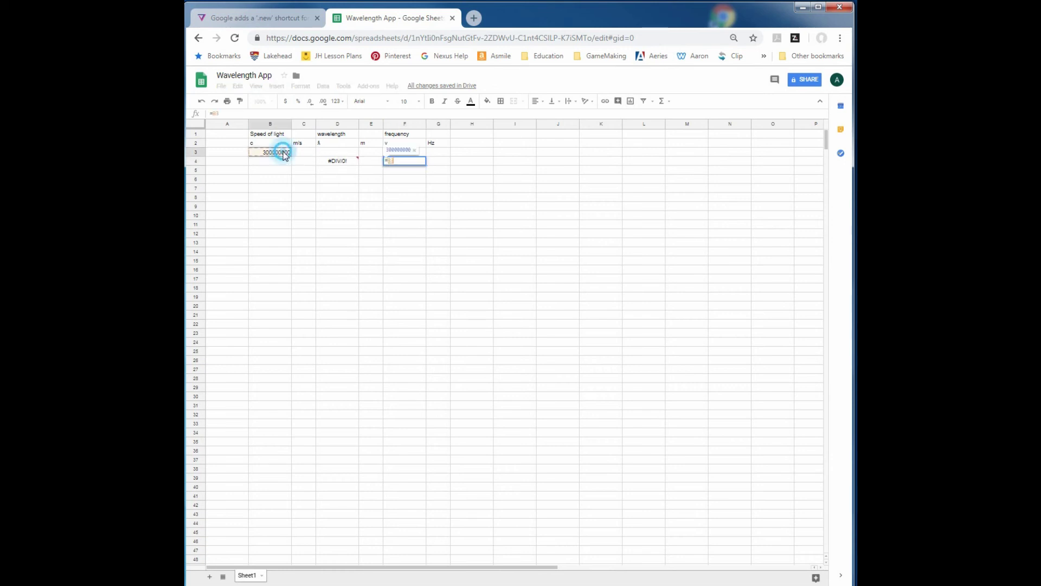
text(/)
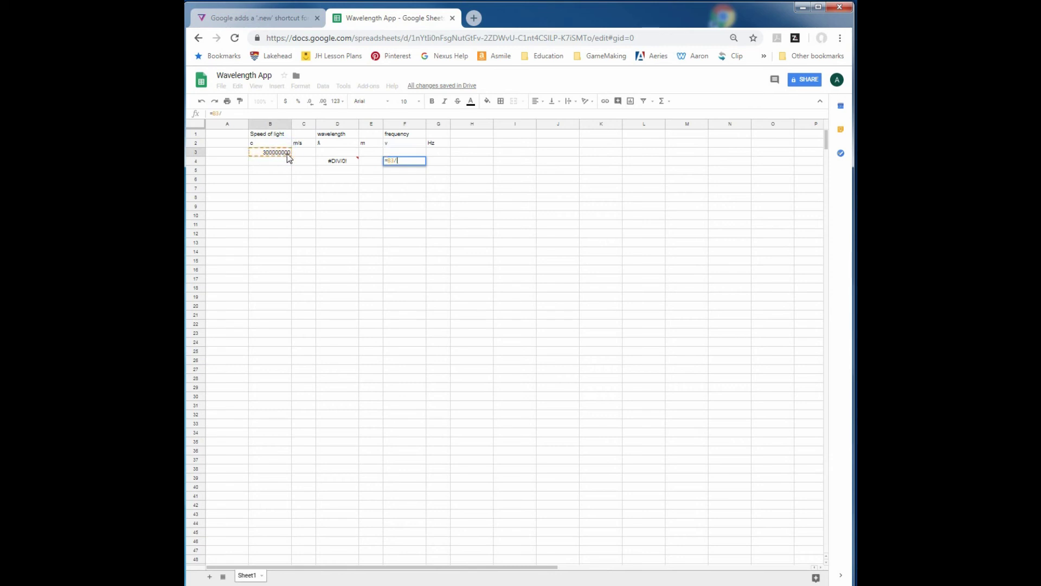
click(335, 154)
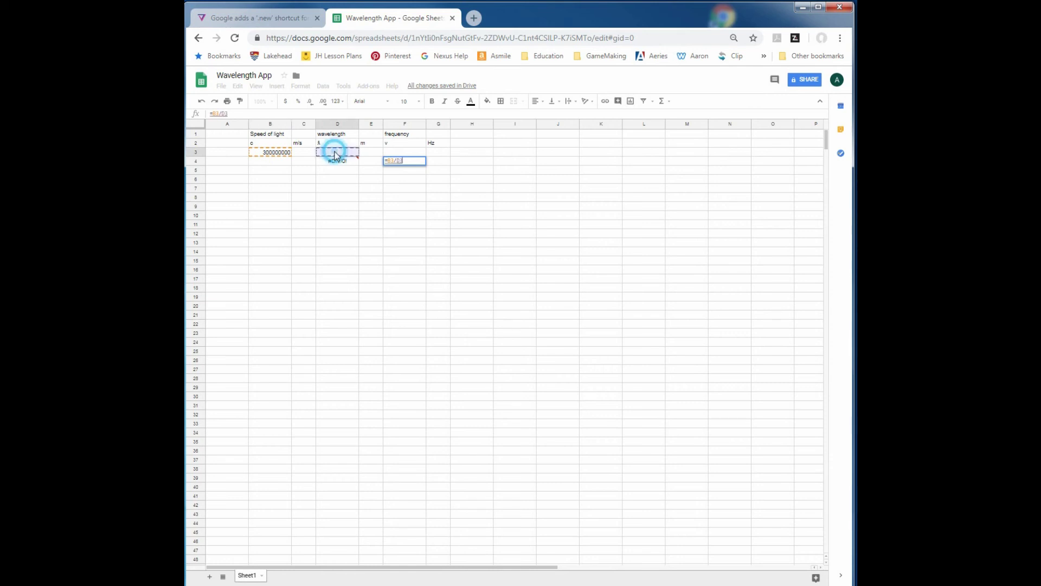
key(Return)
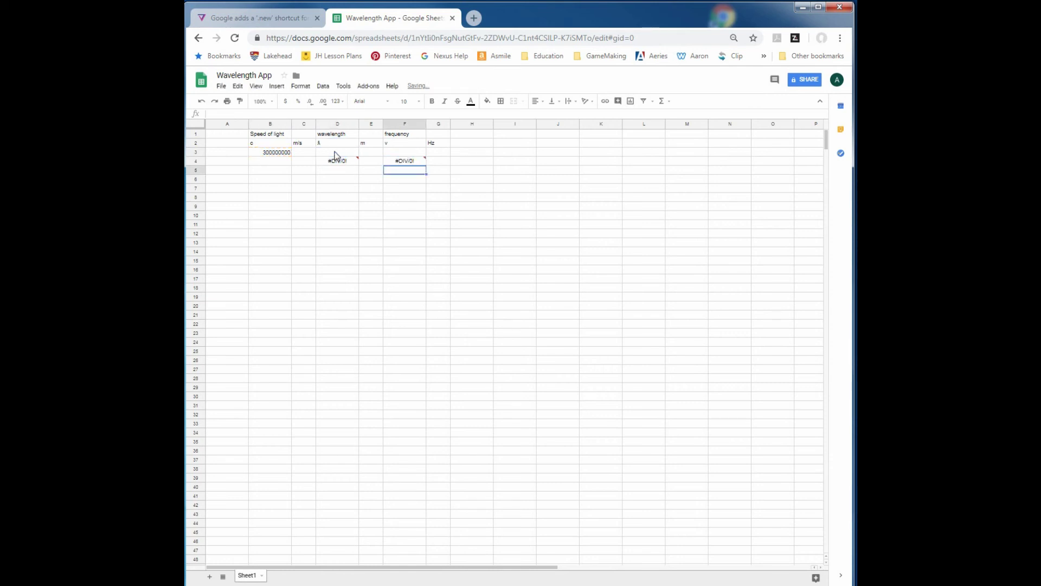
mouse_move(340, 164)
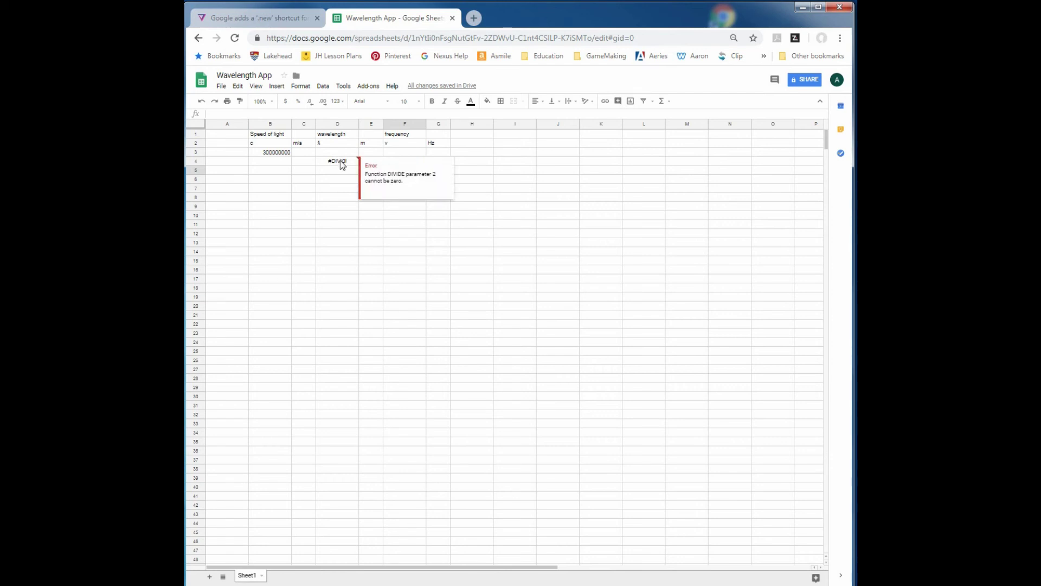
Step: Enter a speed formula in cell B4 that multiplies the wavelength by the frequency, =D3*F3
click(274, 163)
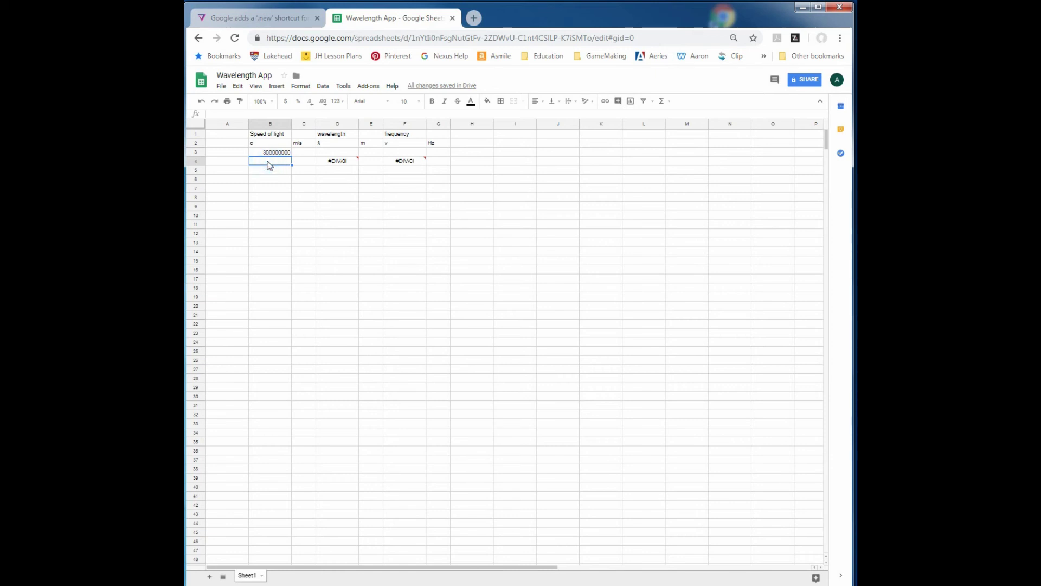
text(=)
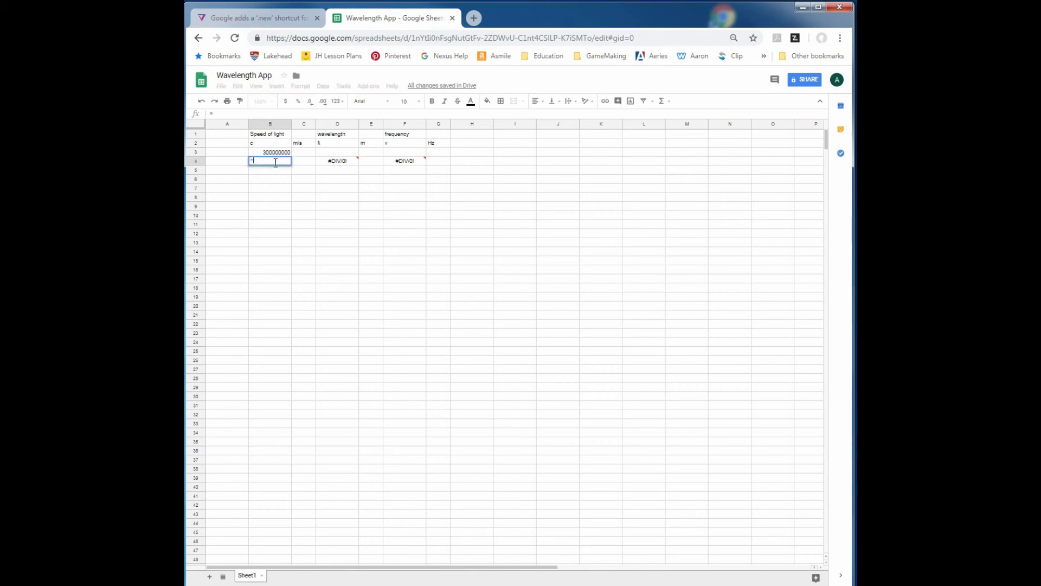
click(330, 154)
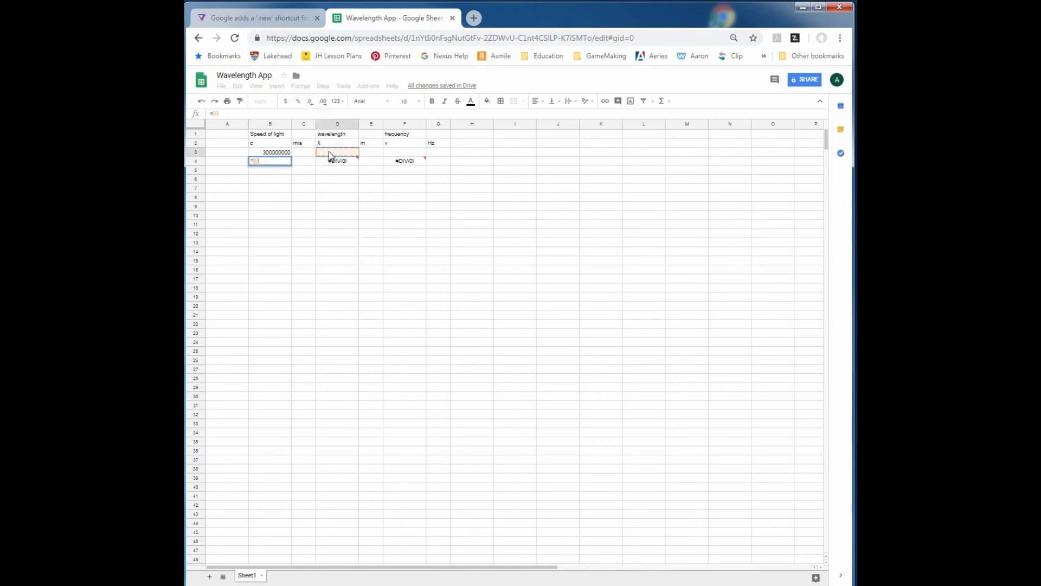
text(*)
click(404, 153)
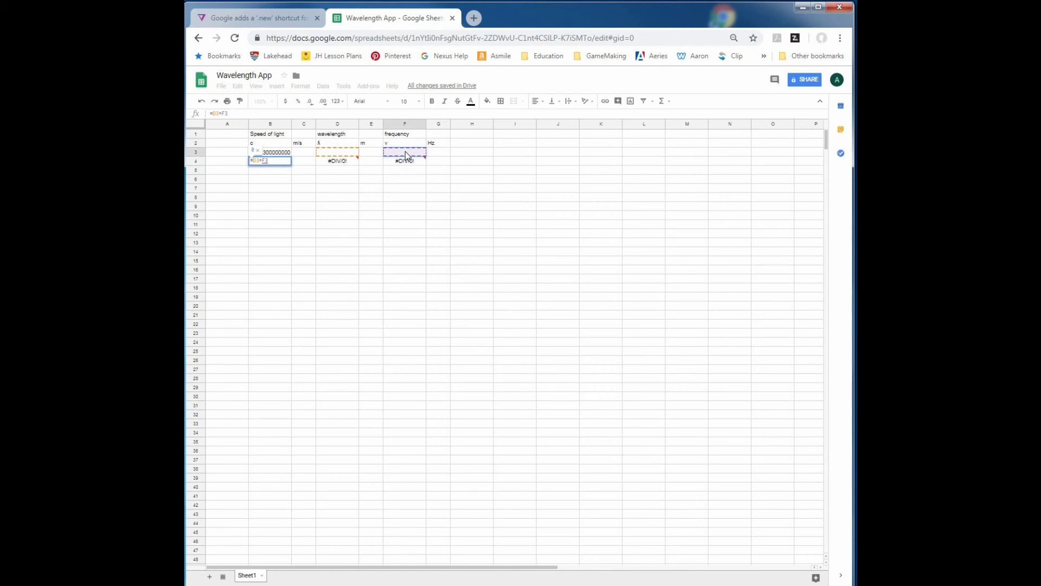
key(Return)
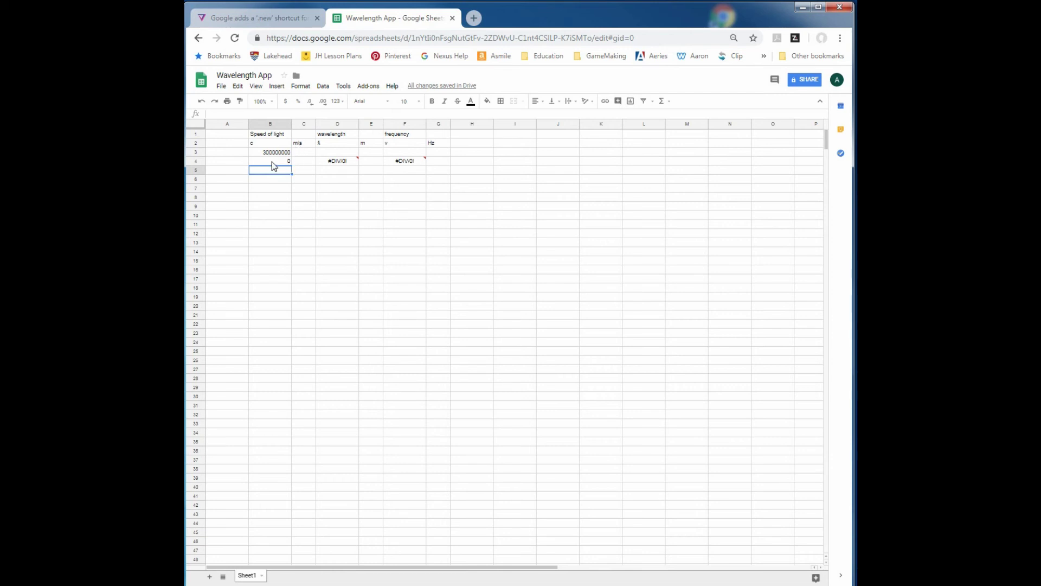
Step: Try to copy the unit labels in C2, E2 and G2 together into row 4 starting at C4, and undo the paste
click(296, 162)
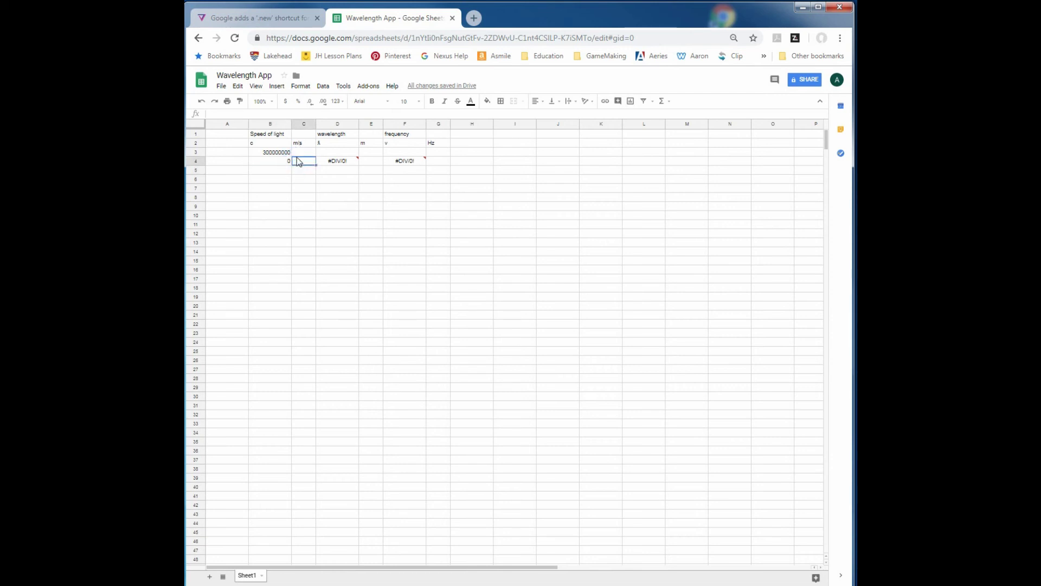
click(298, 143)
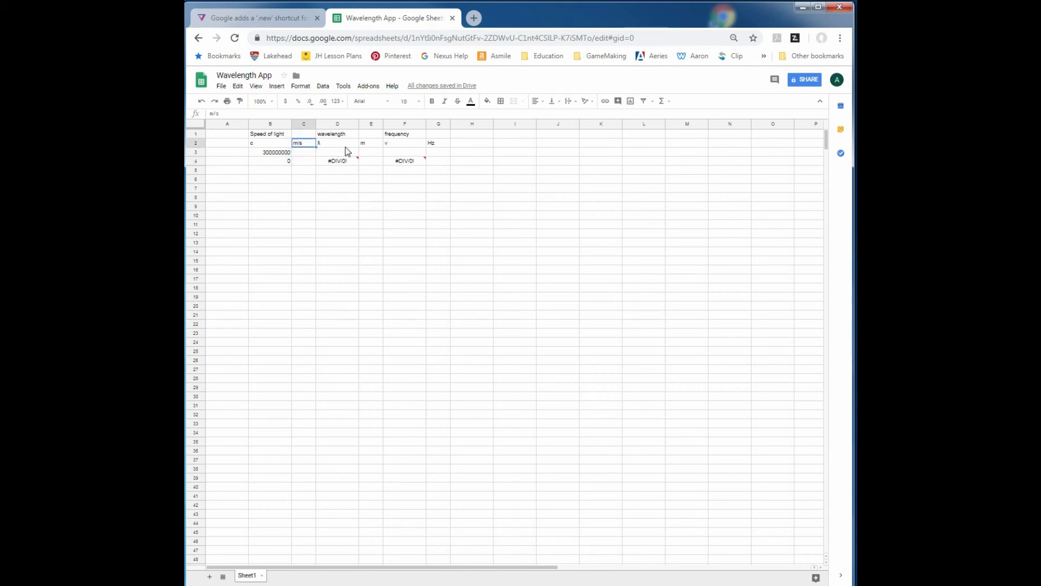
ctrl+click(366, 144)
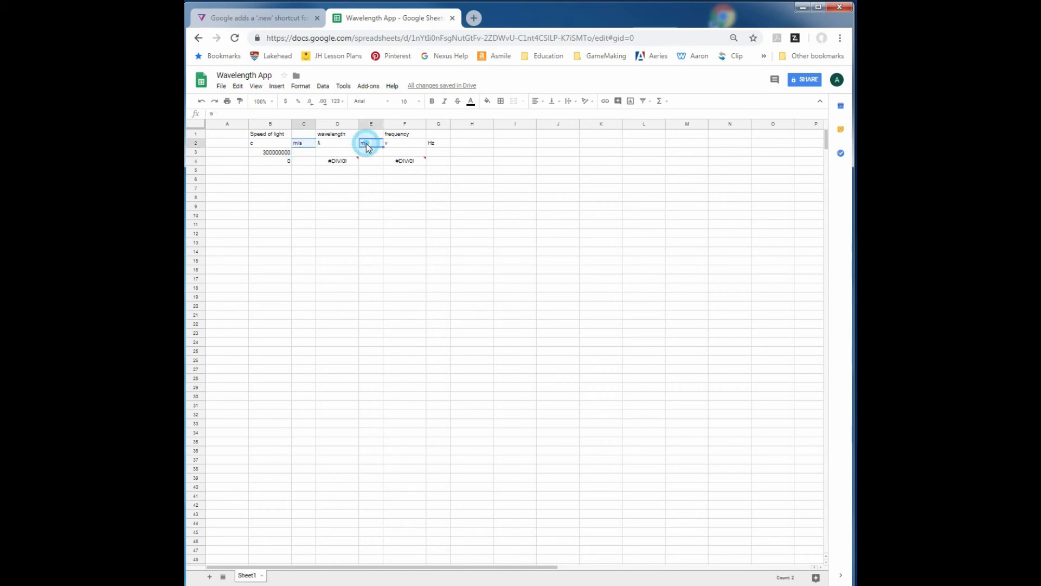
ctrl+click(432, 143)
key(ctrl+c)
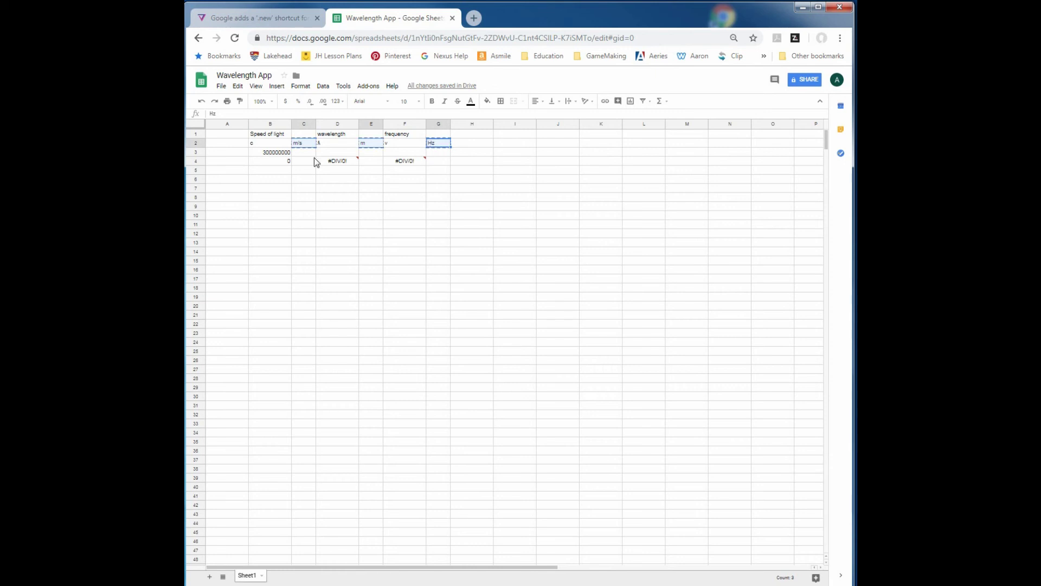
click(307, 161)
key(ctrl+v)
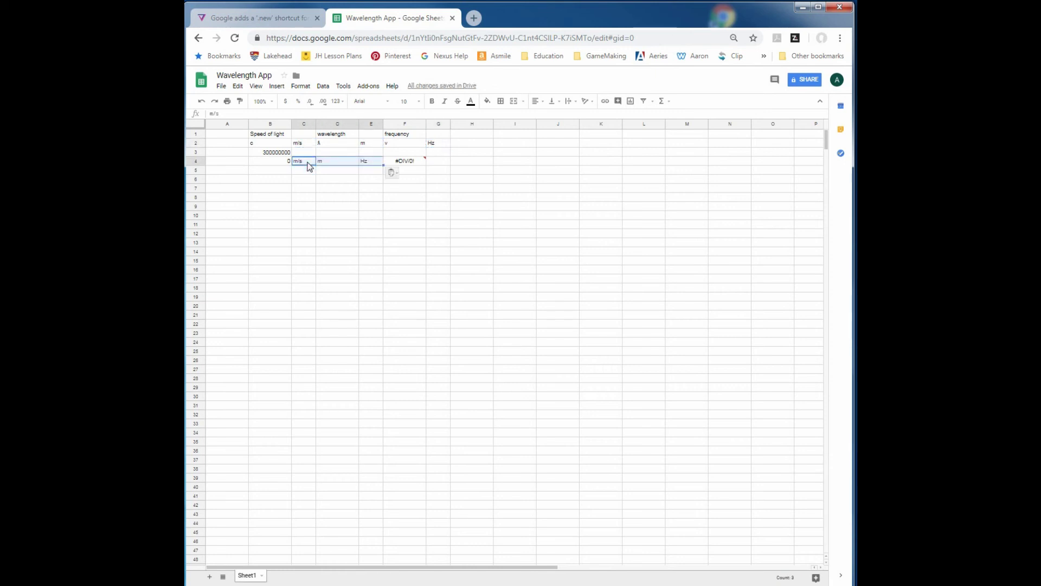
key(ctrl+z)
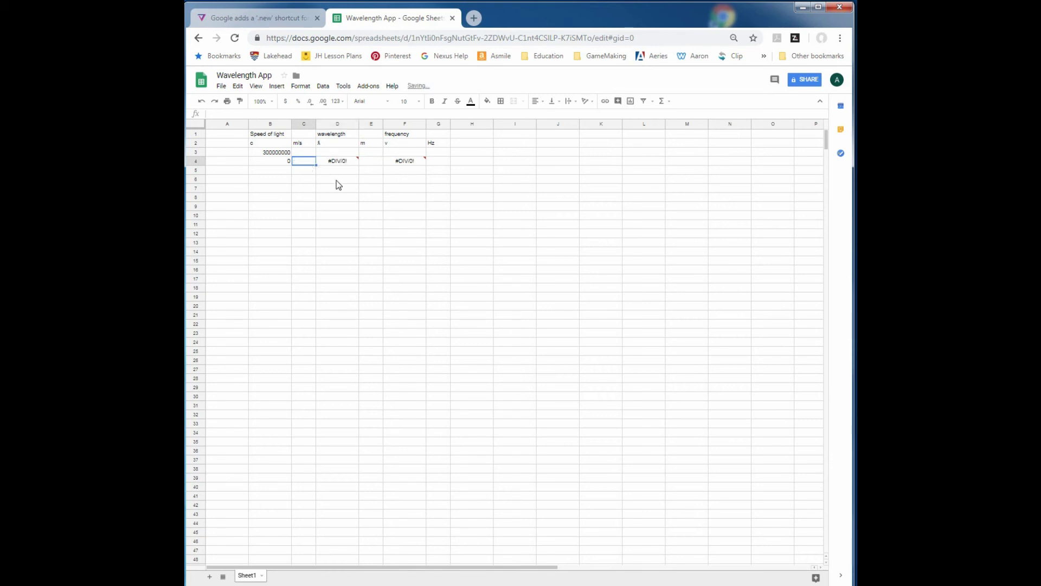
Step: Copy the unit labels m/s, m and Hz individually from row 2 into cells C4, E4 and G4
click(297, 143)
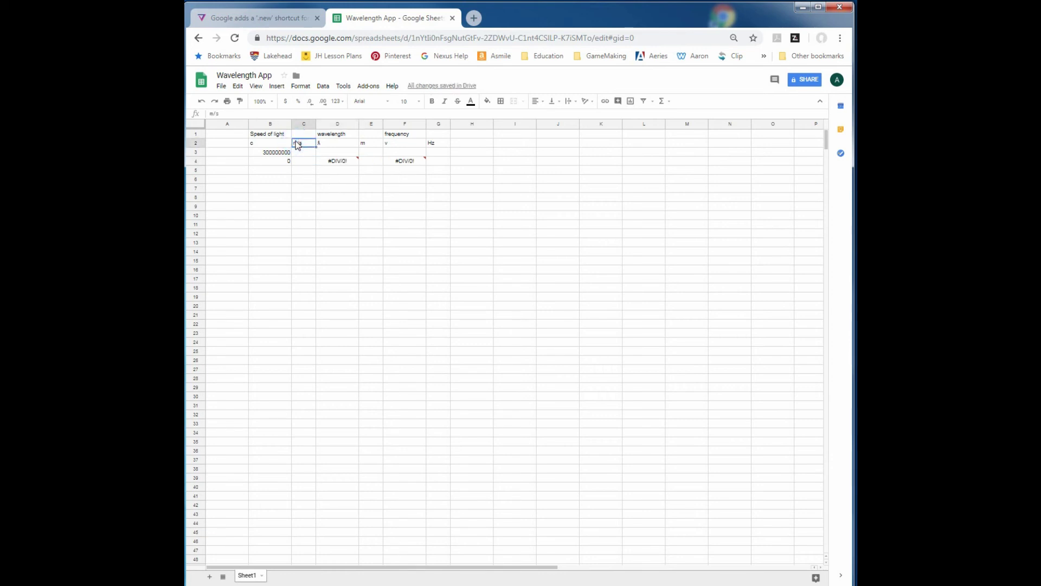
key(ctrl+c)
click(300, 161)
key(ctrl+v)
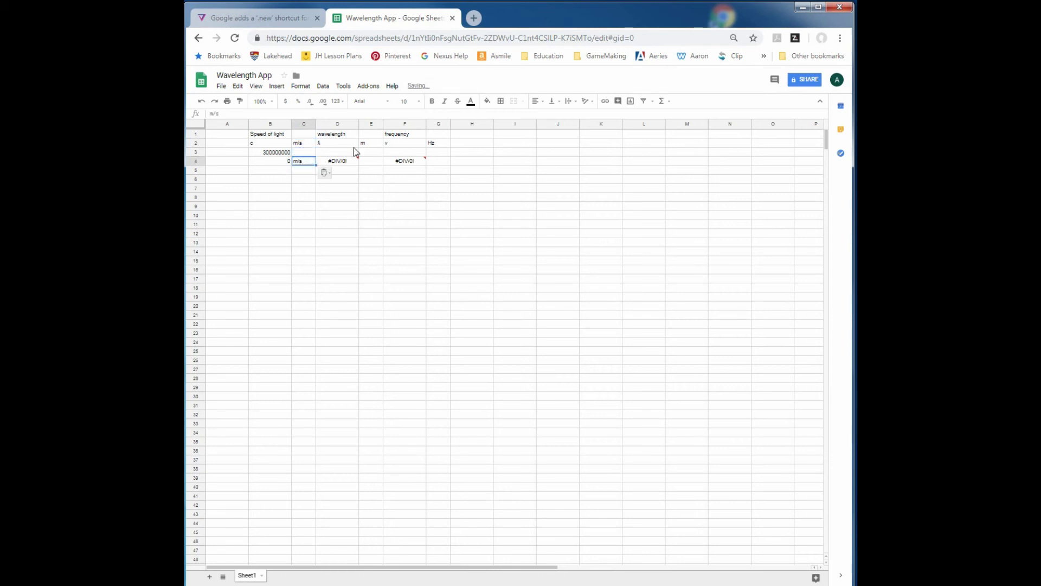
click(363, 143)
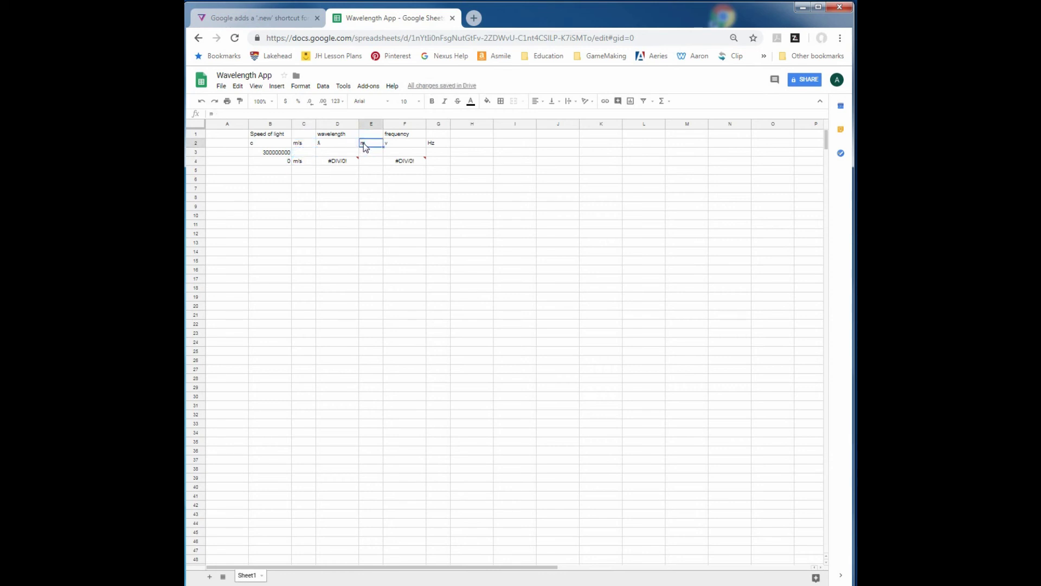
key(ctrl+c)
click(365, 162)
key(ctrl+v)
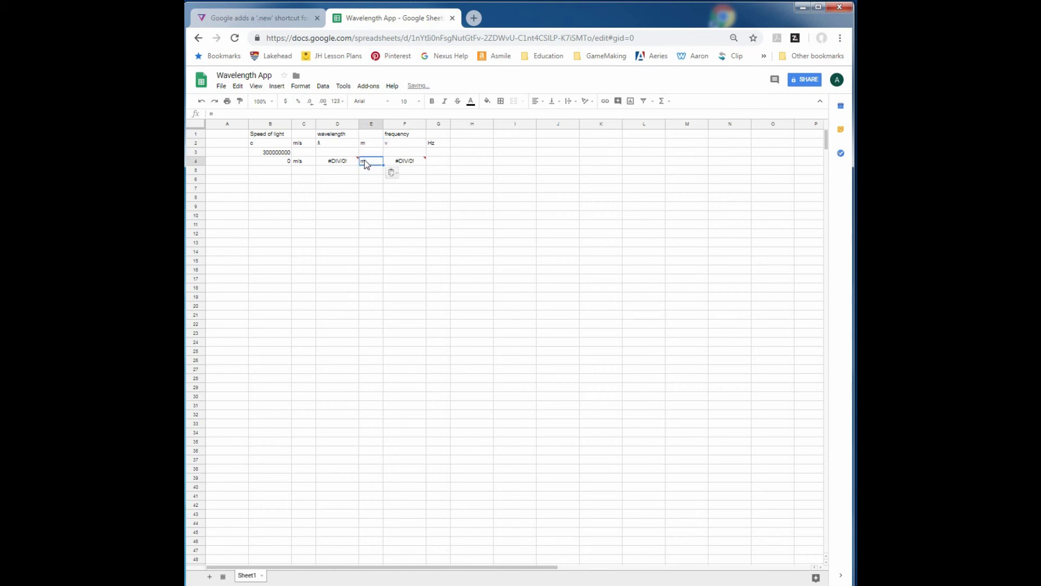
click(429, 145)
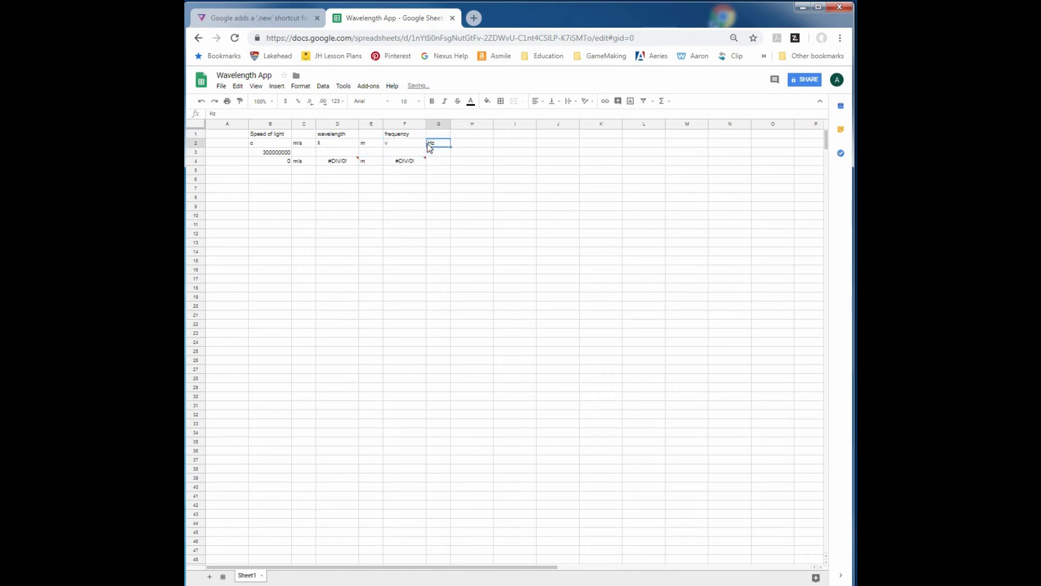
key(ctrl+c)
click(431, 161)
key(ctrl+v)
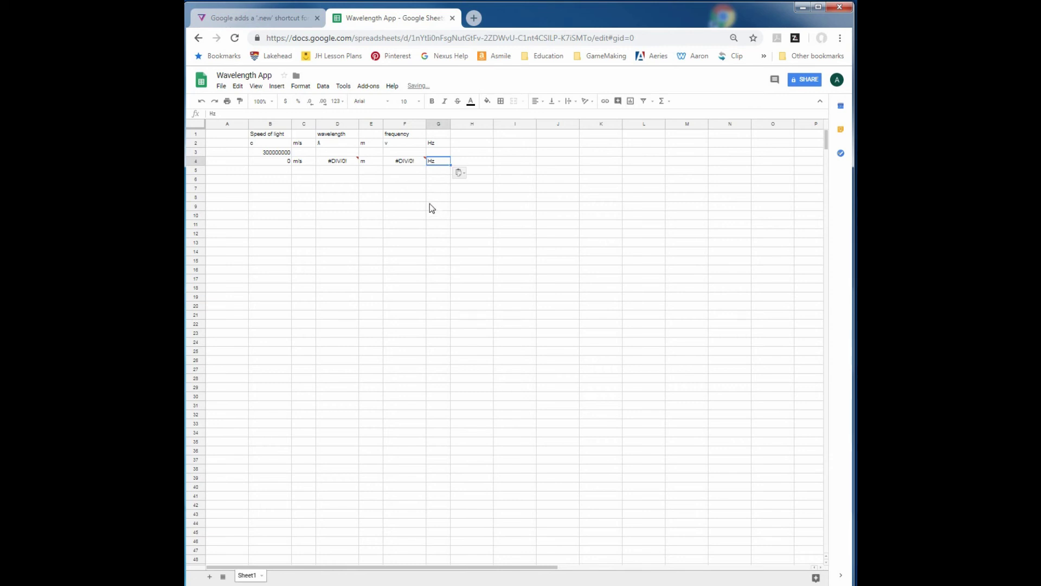
Step: Wrap the wavelength formula in cell D4 in an IF function, as =if(B3/F3)
click(342, 165)
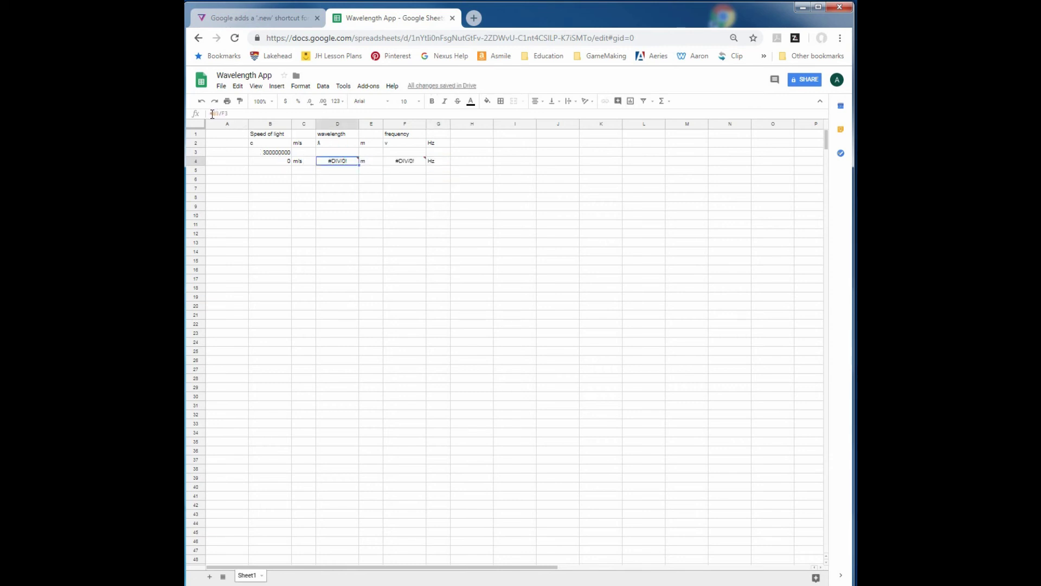
mouse_move(338, 166)
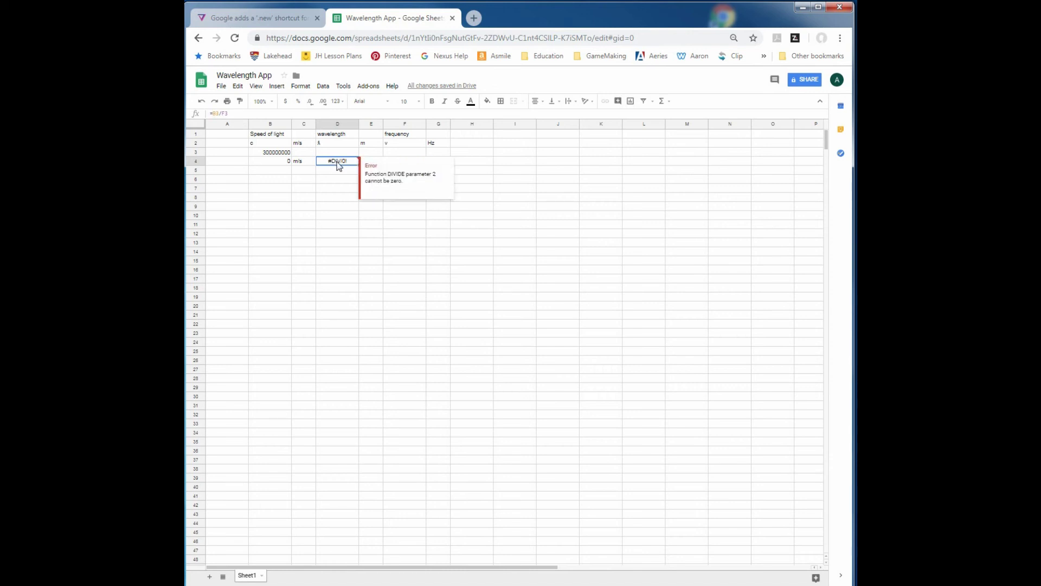
click(215, 113)
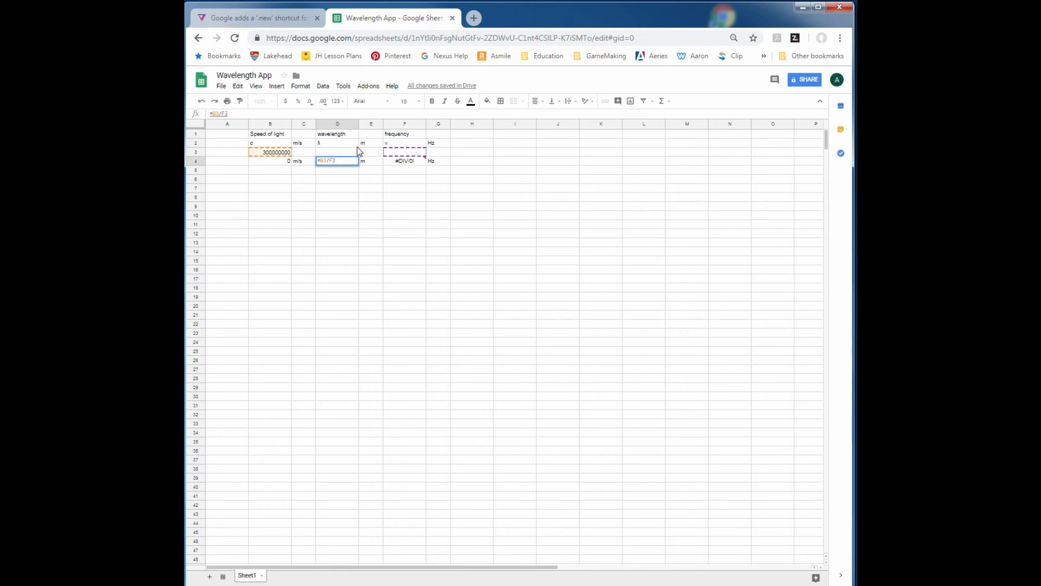
text(if)
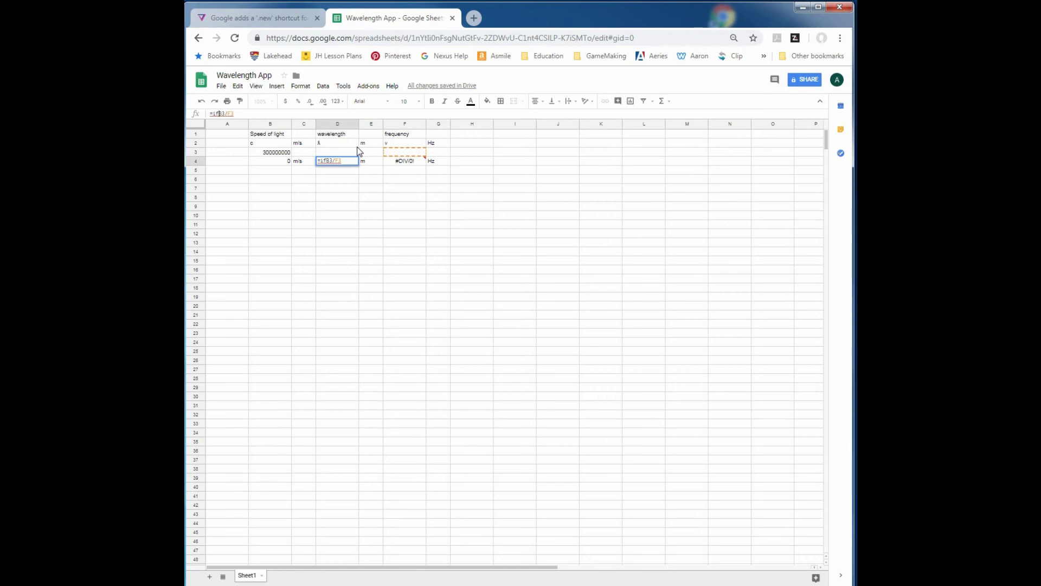
text(()
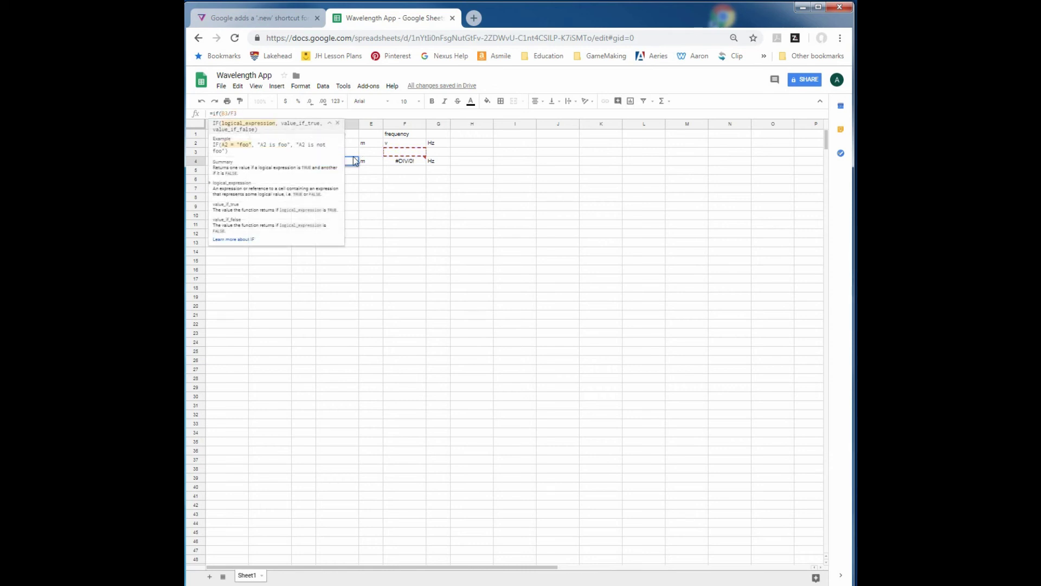
click(393, 154)
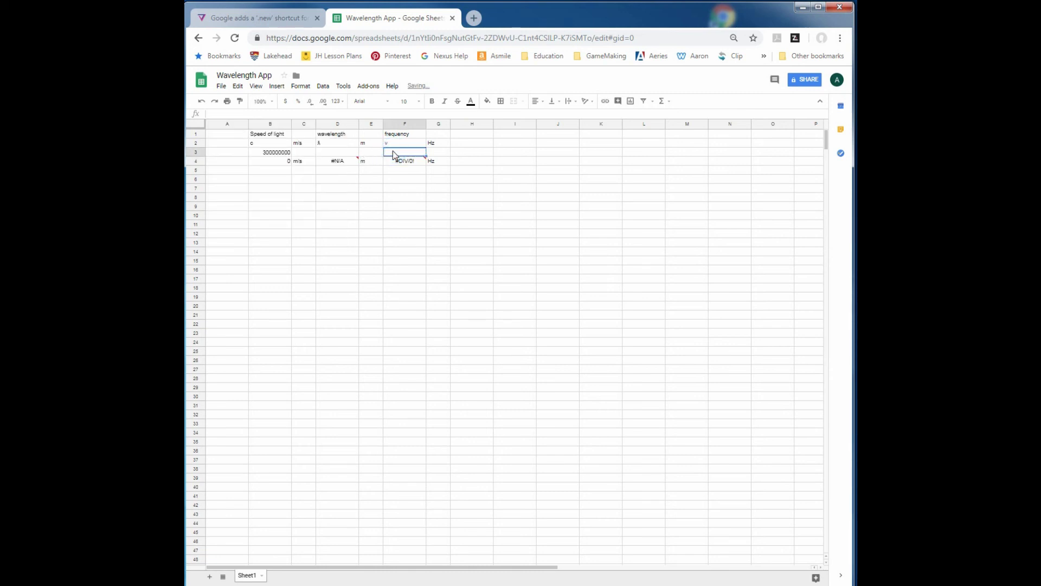
Step: Add the logical test F3== null at the start of the IF formula in cell D4
click(332, 161)
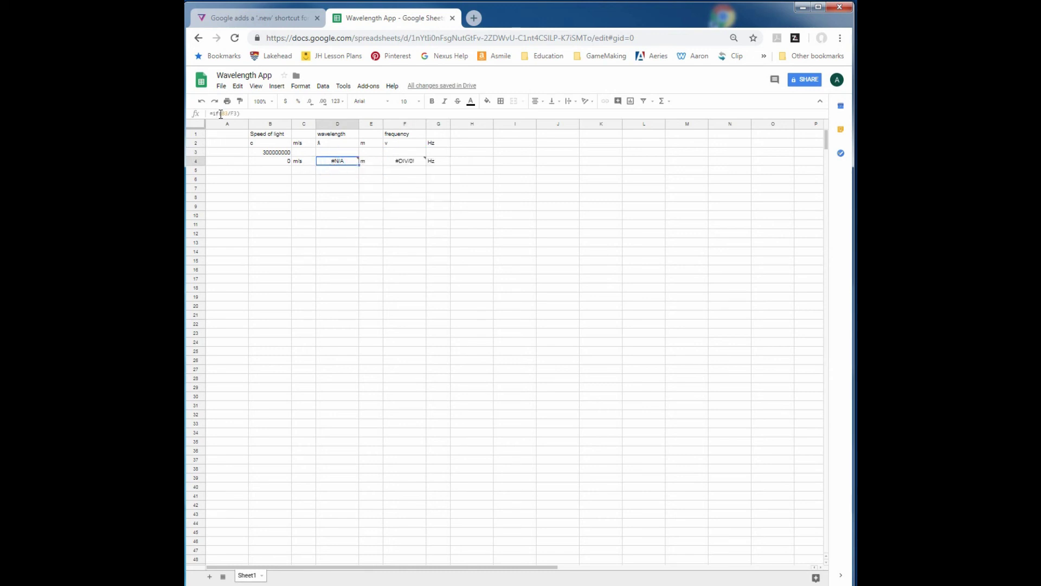
click(224, 114)
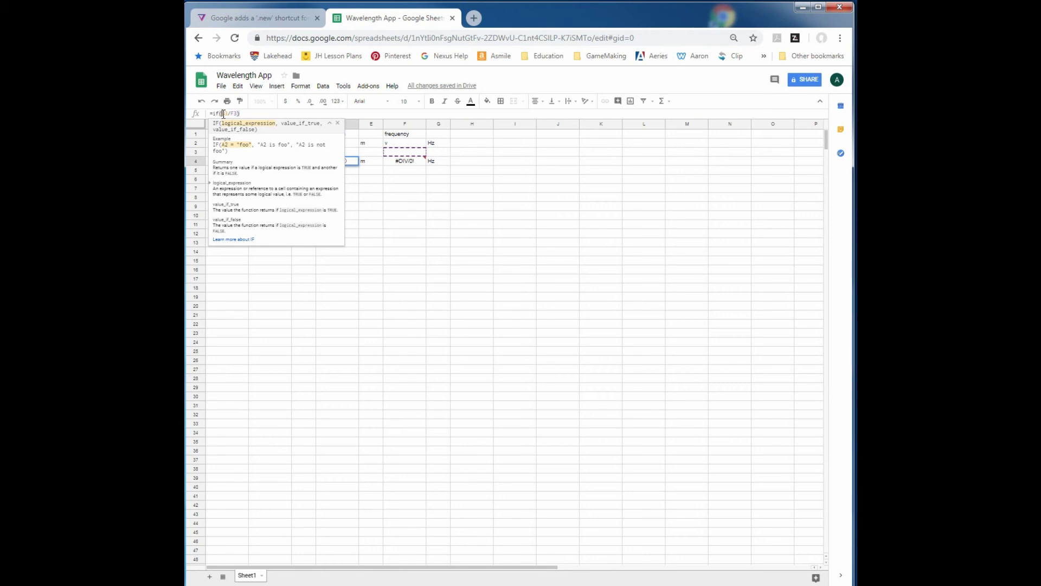
text(f)
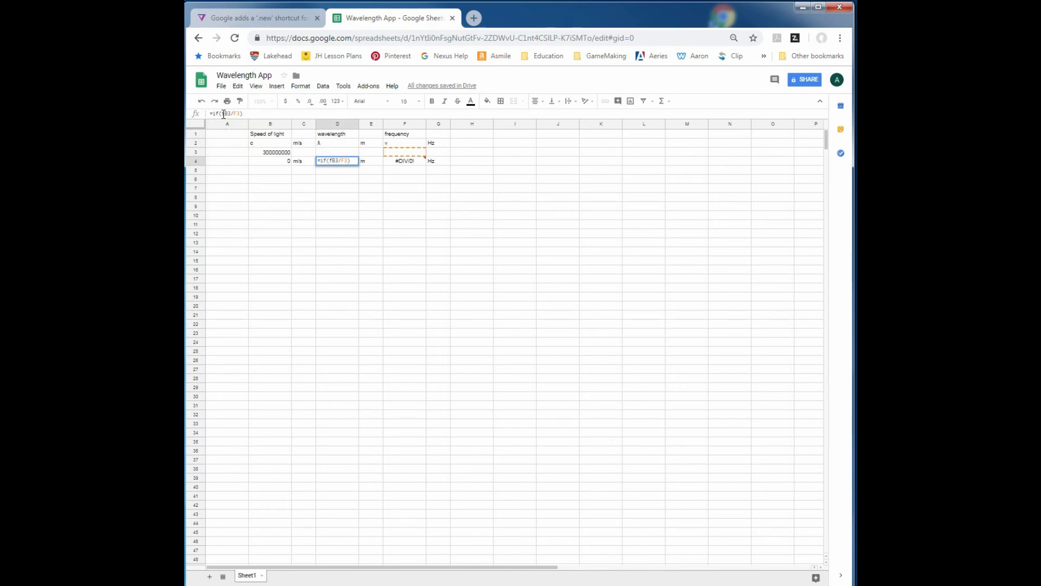
text(3)
text(=0)
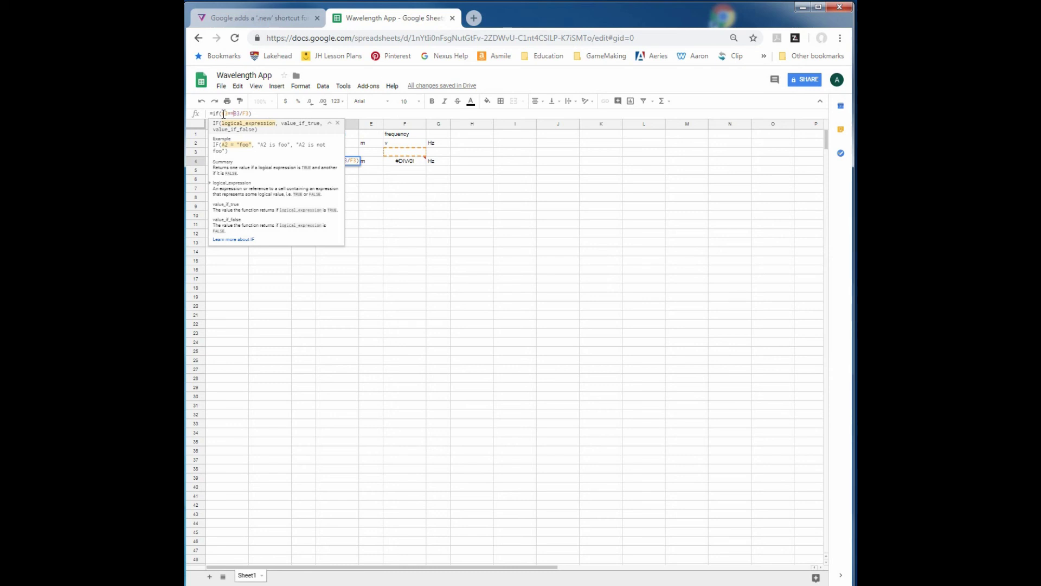
text(null)
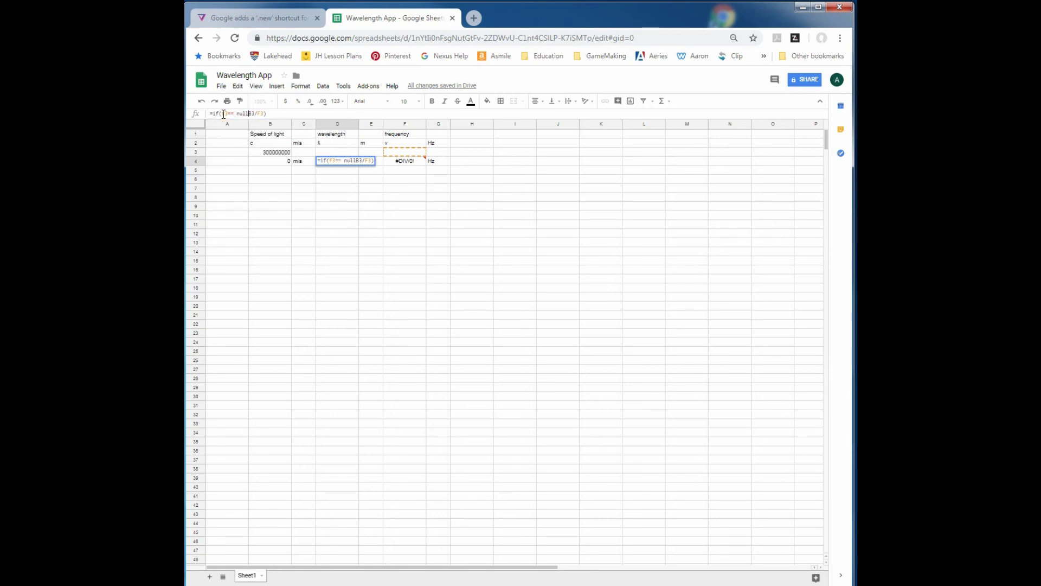
Step: Complete D4's IF formula with "Enter a value" as the true result and (B3/F3) as the false result
text(,")
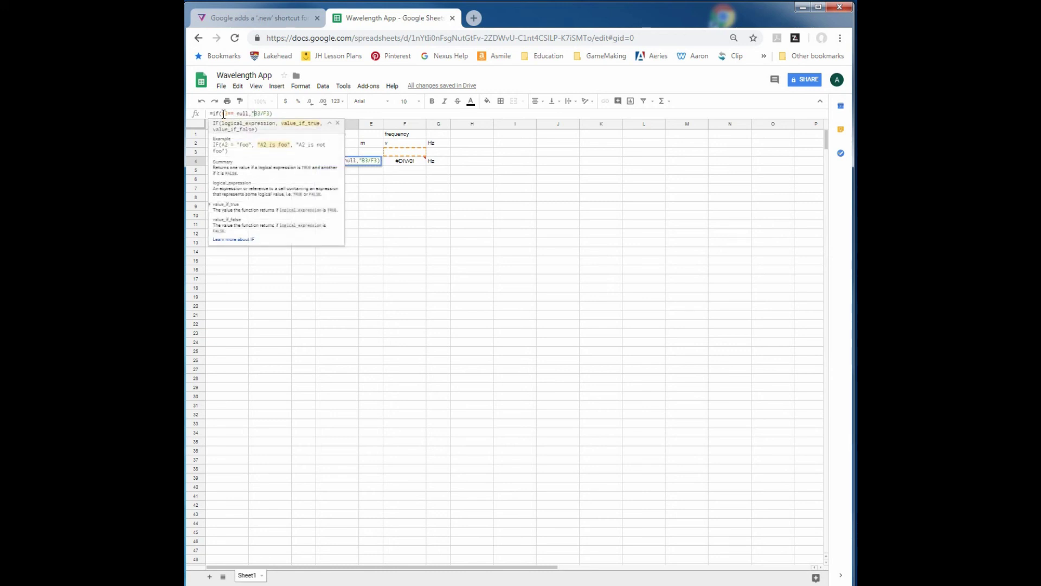
text(Enter a value")
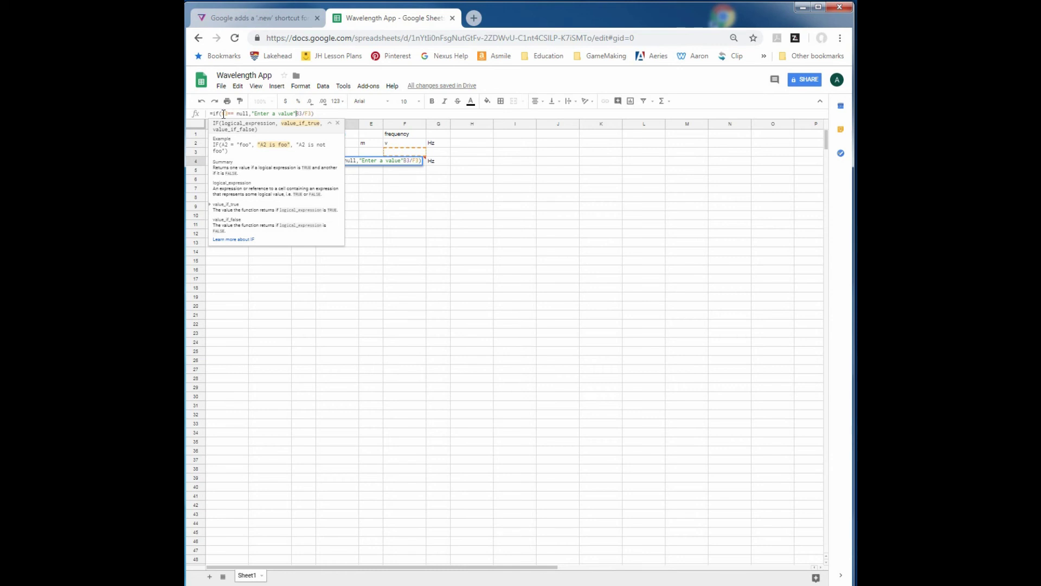
text(,)
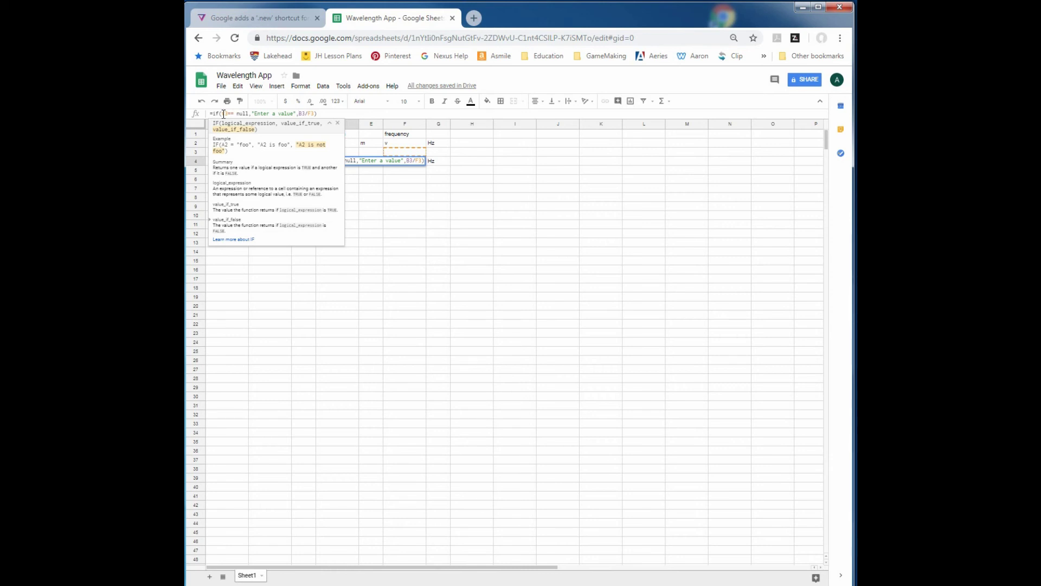
text( ()
key(Right)
key(Right)
key(Right)
key(Right)
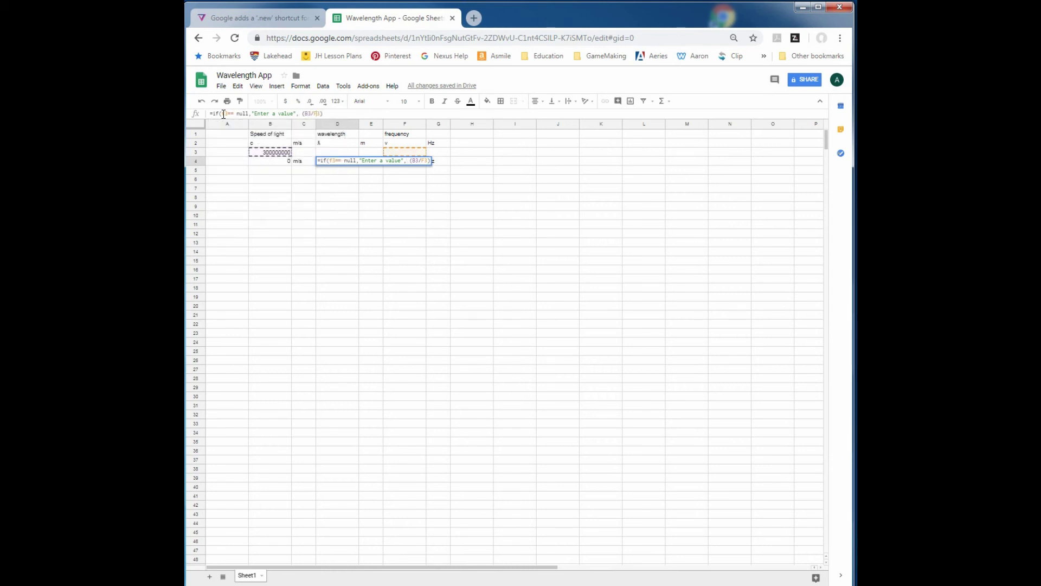
text())
key(Return)
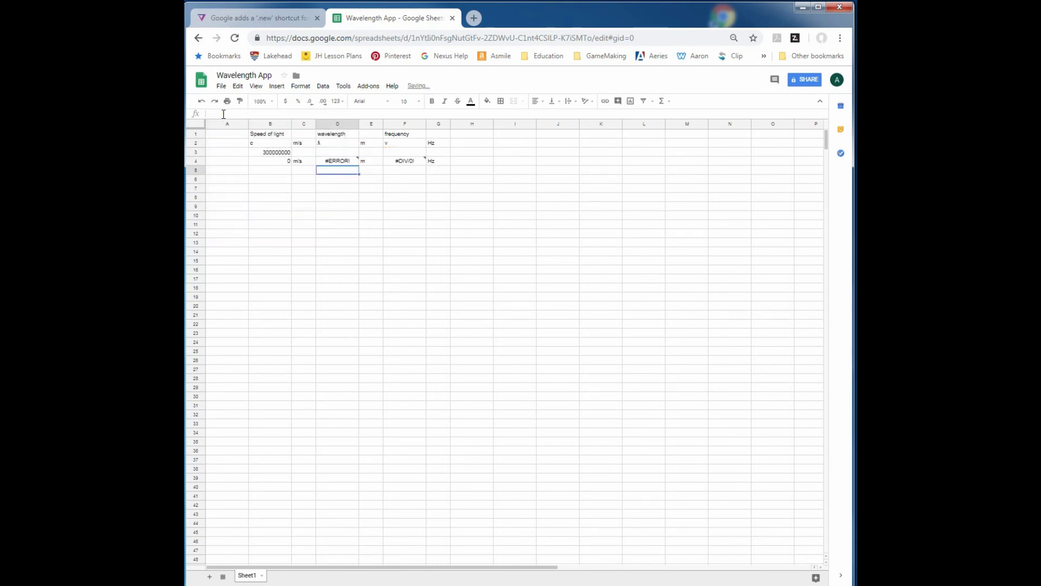
Step: Change the logical test in D4's formula to F3="" so it checks for an empty frequency cell
click(335, 162)
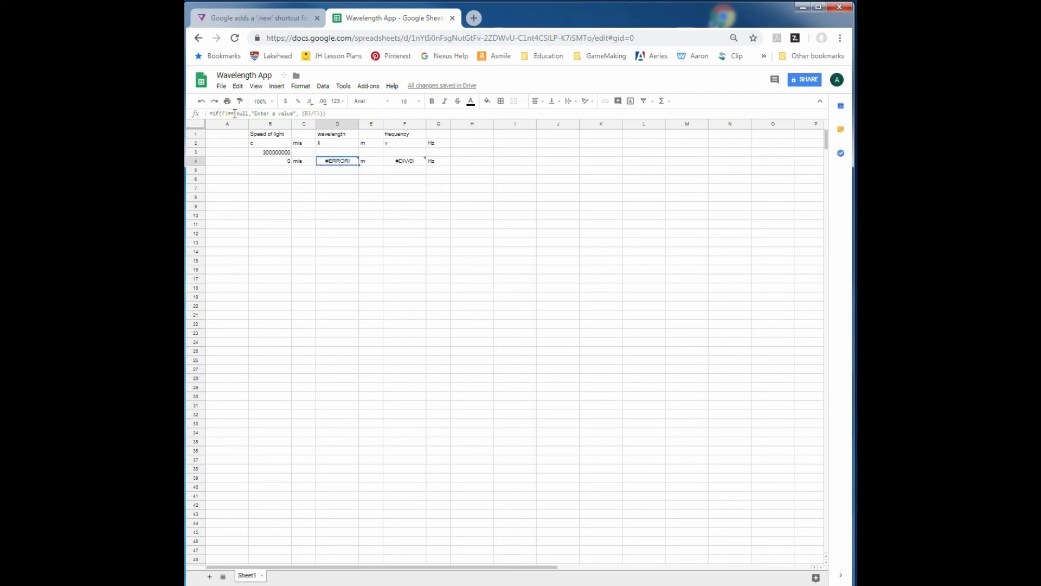
click(235, 113)
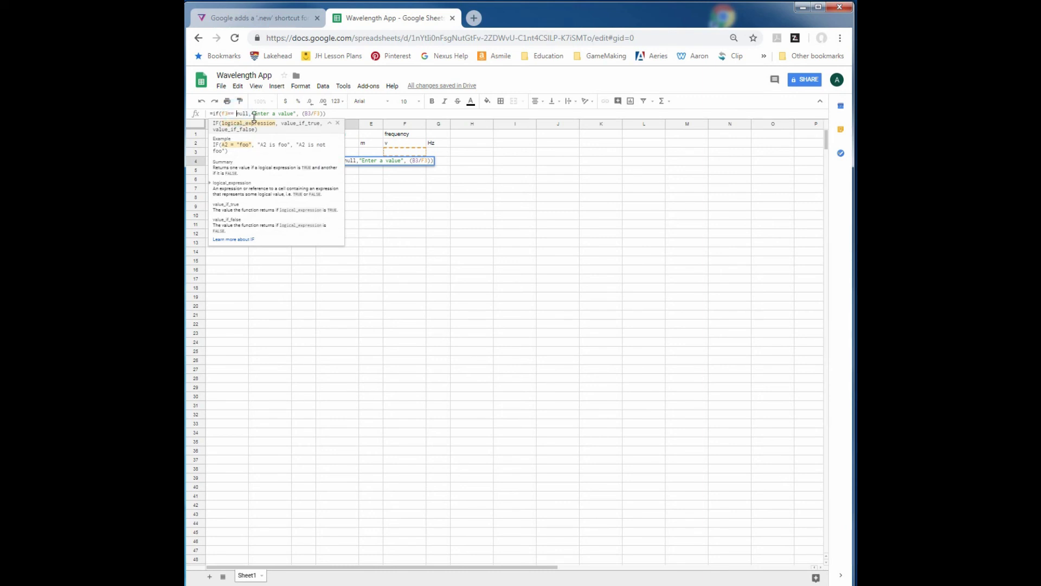
key(BackSpace)
key(BackSpace)
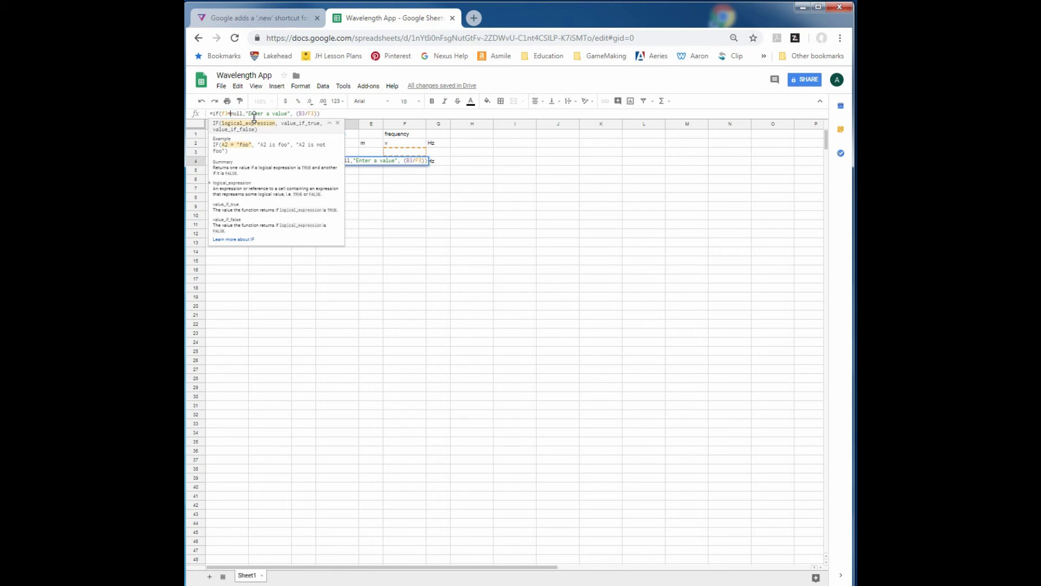
click(231, 112)
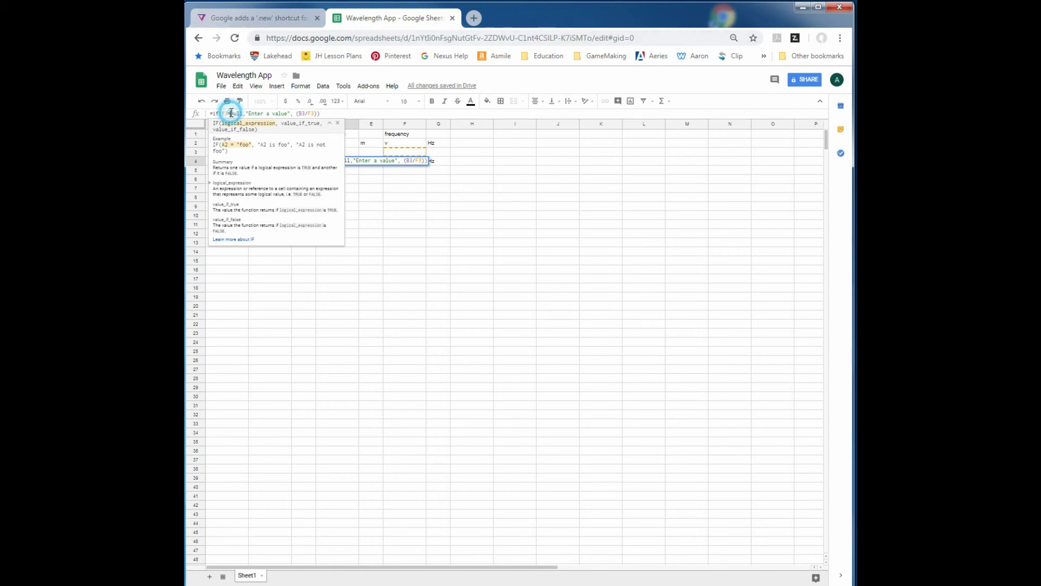
drag(232, 113, 242, 112)
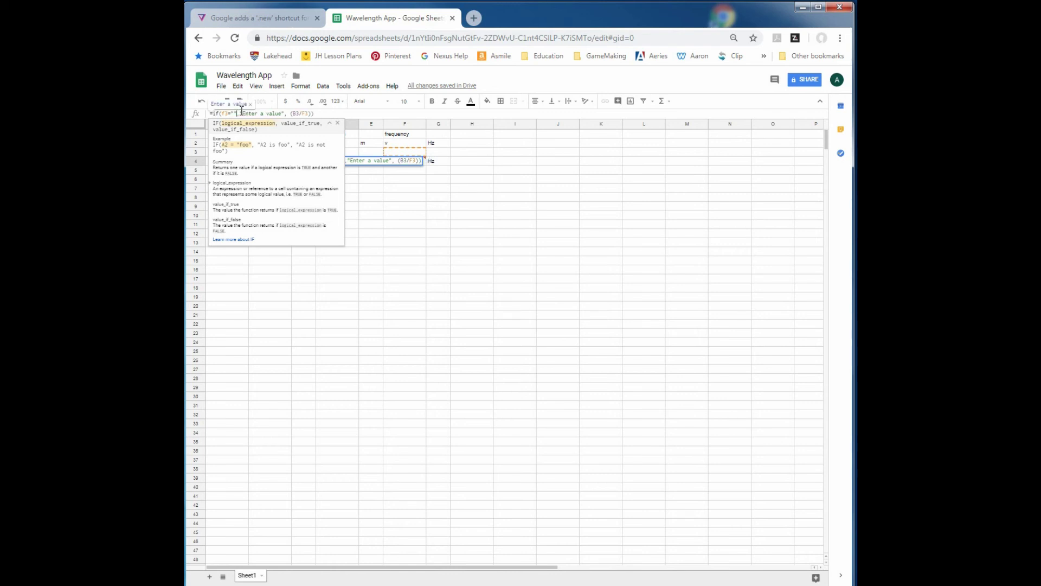
click(337, 113)
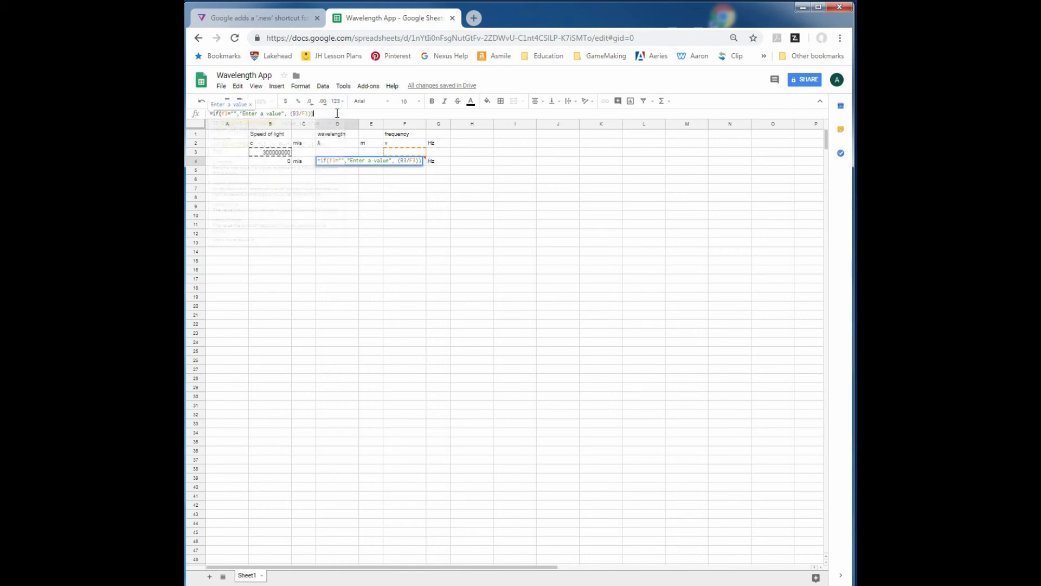
key(Return)
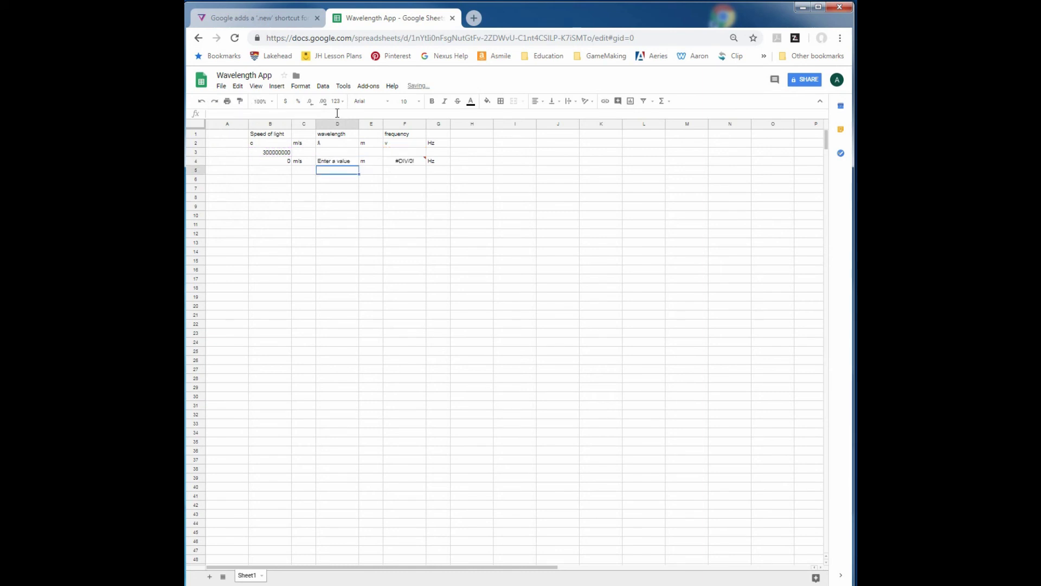
Step: Change the message in D4's IF formula to "Enter a frequency"
click(344, 161)
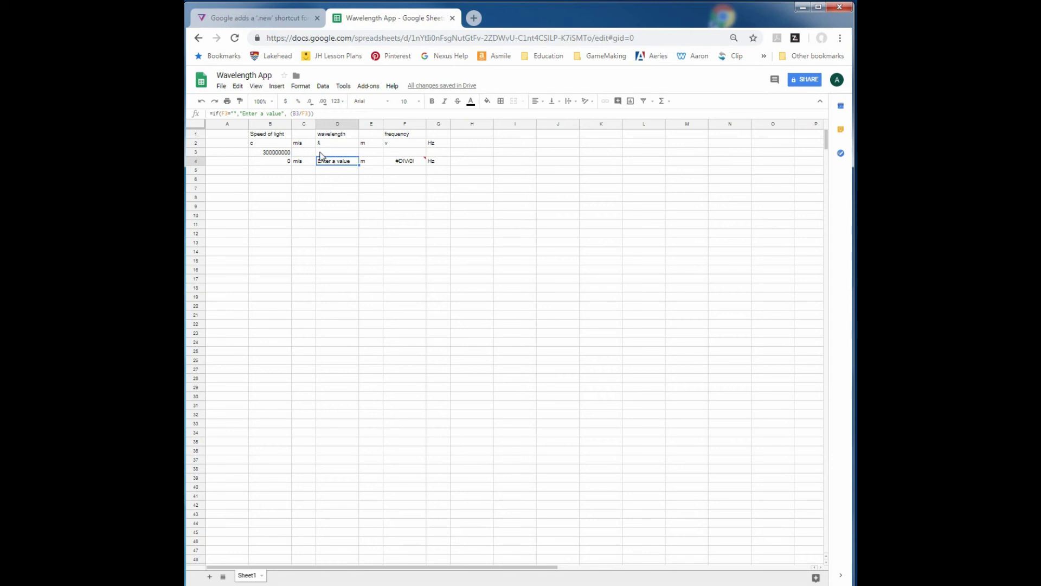
click(268, 115)
double_click(273, 113)
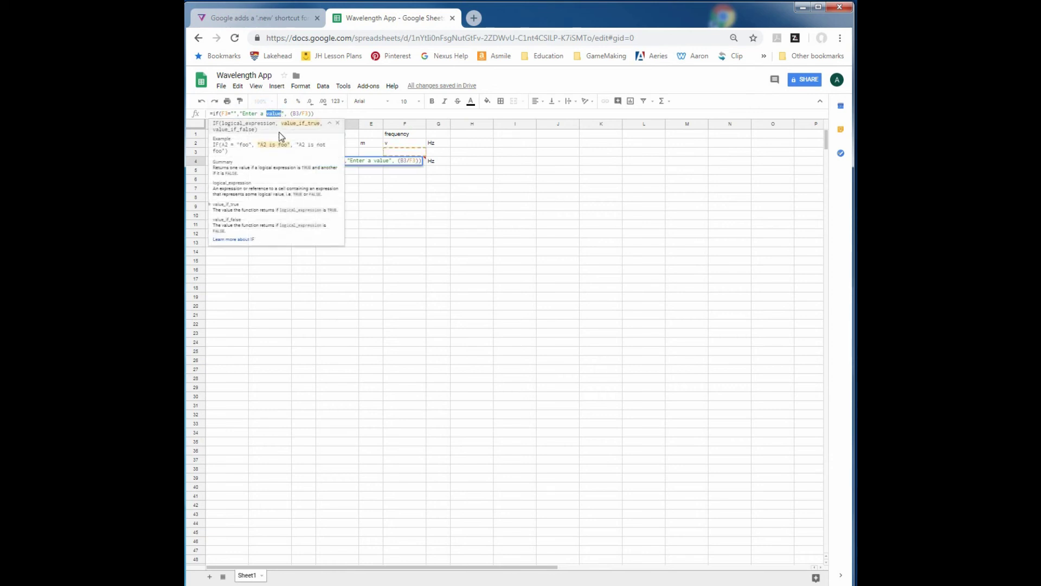
text(frequency)
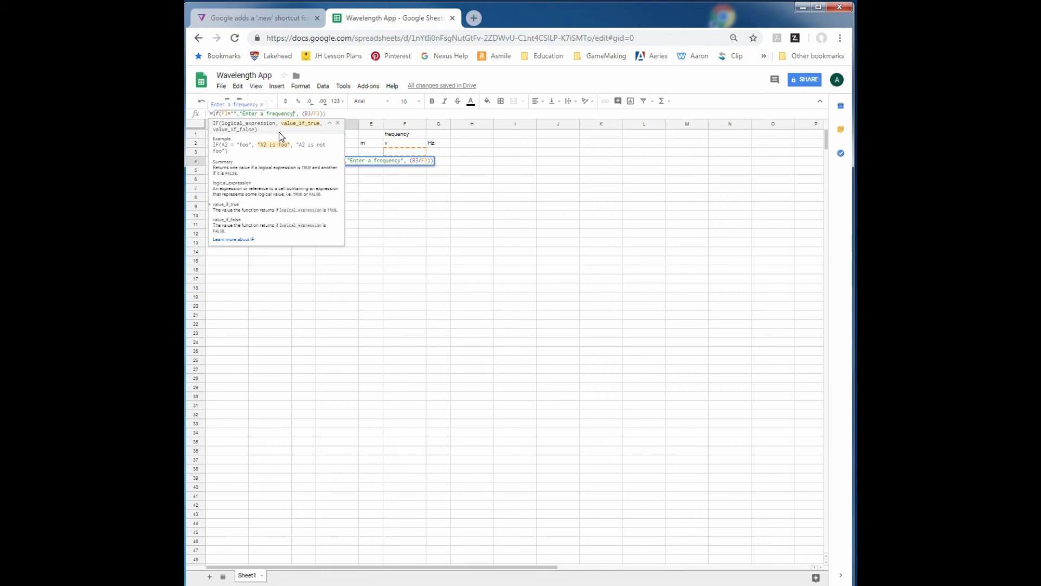
click(360, 113)
key(Return)
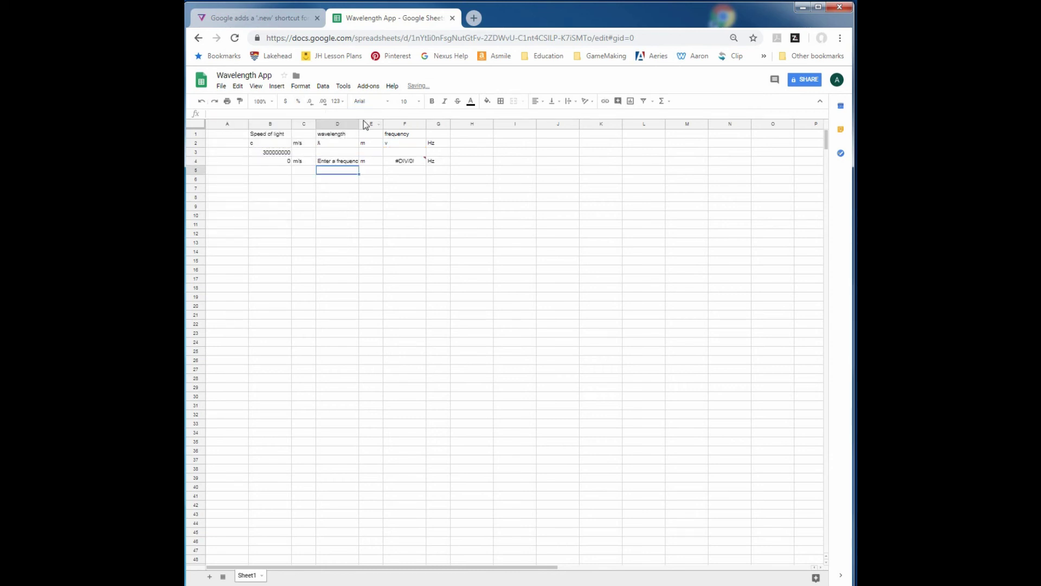
Step: Try to copy cell D4 and paste it over the formula text of cell F4
click(341, 161)
key(ctrl+c)
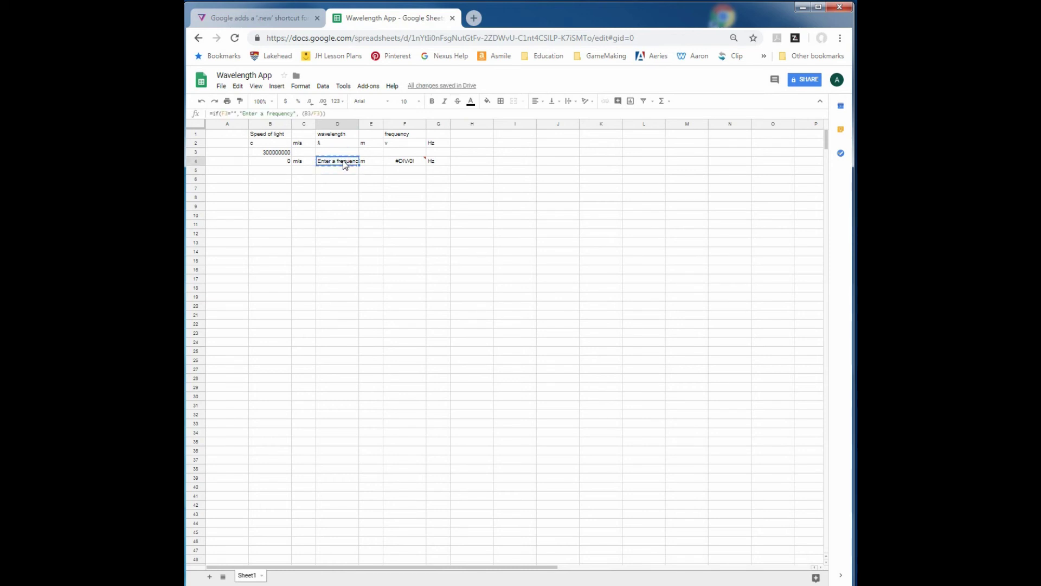
mouse_move(408, 165)
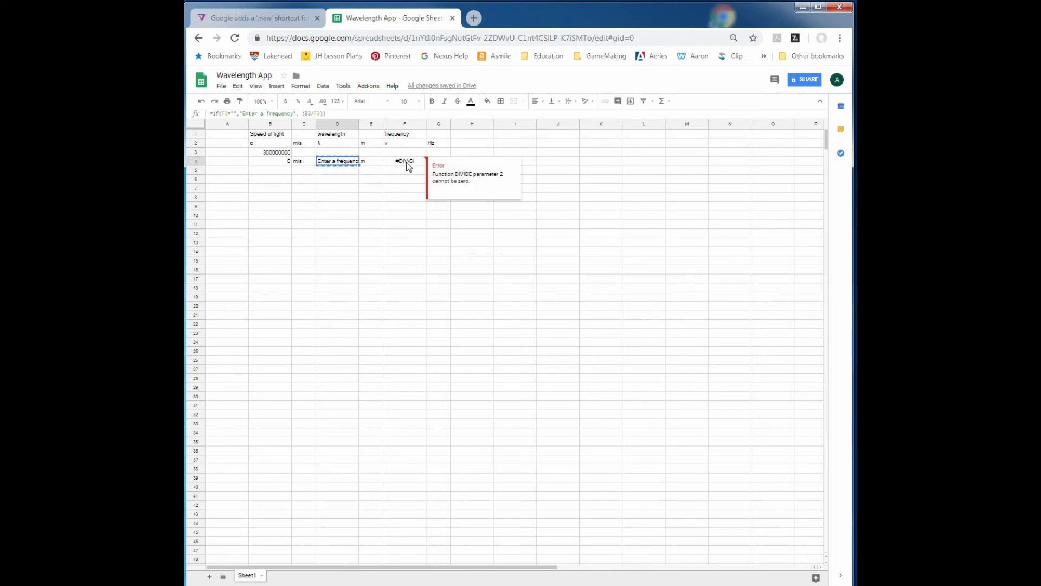
click(403, 162)
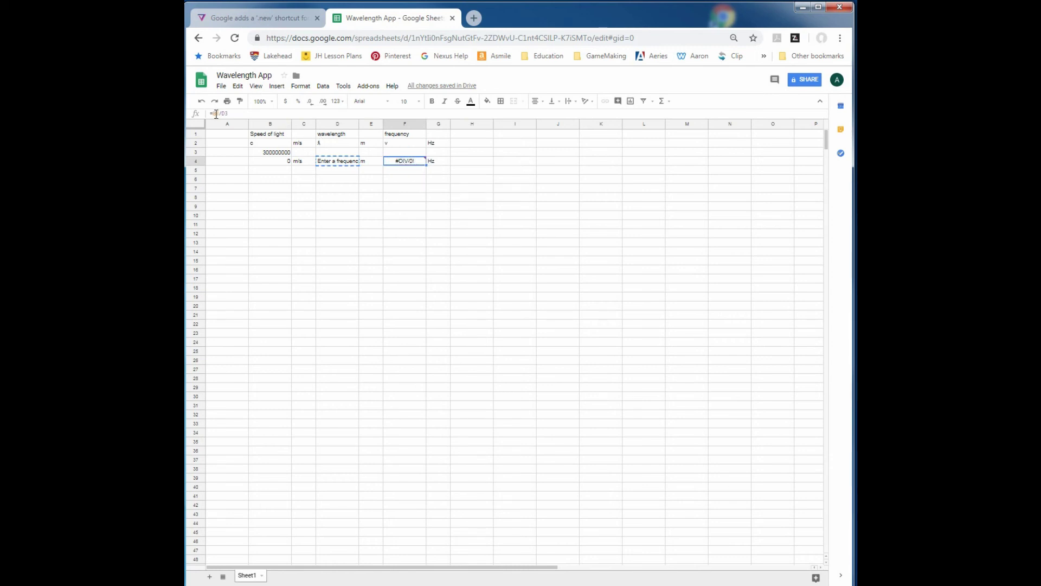
drag(208, 114, 255, 113)
key(ctrl+v)
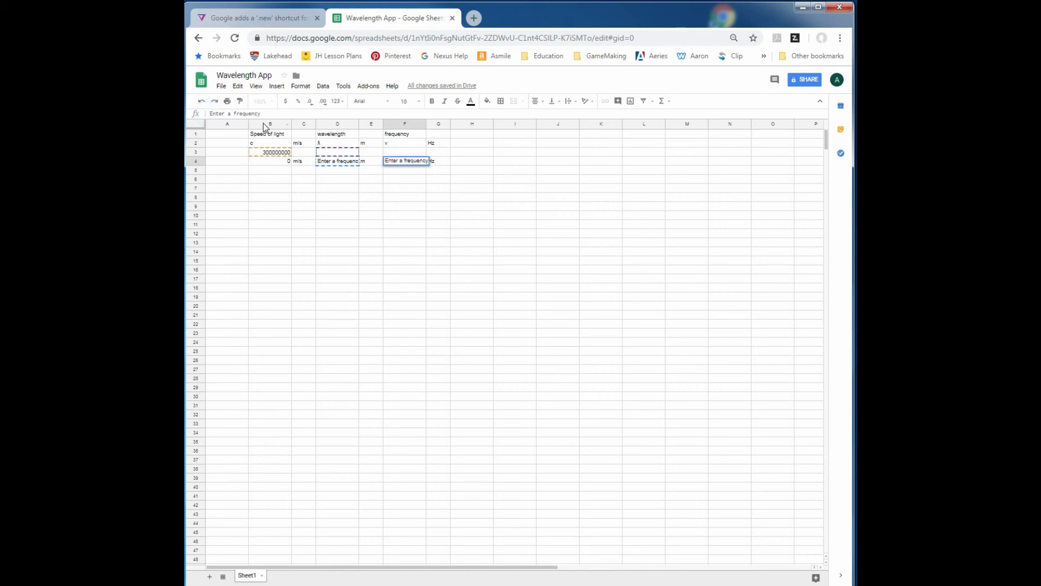
Step: Copy the full IF formula text from D4 and paste it into F4, replacing that cell's content
click(333, 165)
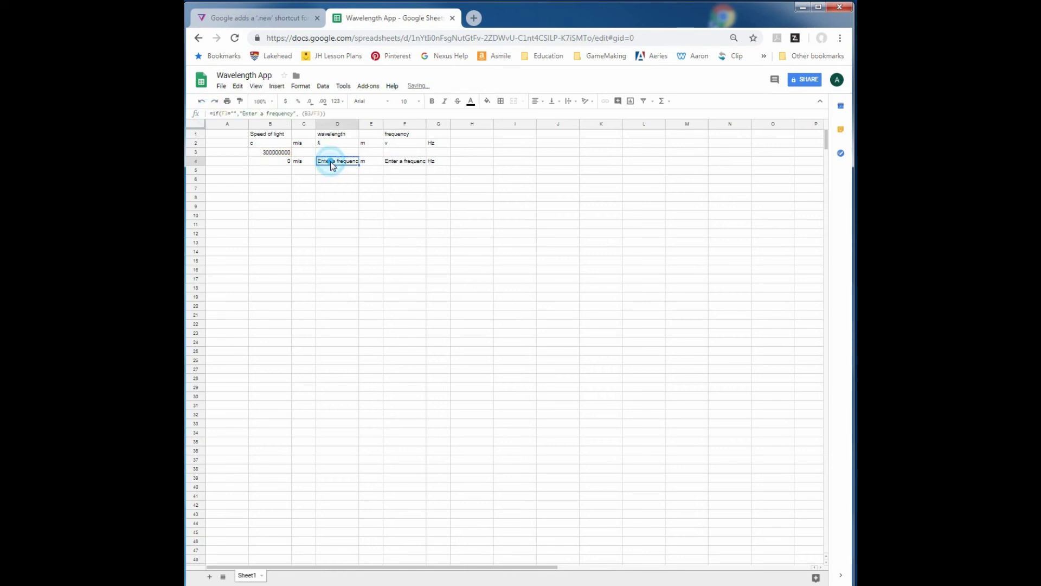
drag(326, 113, 210, 116)
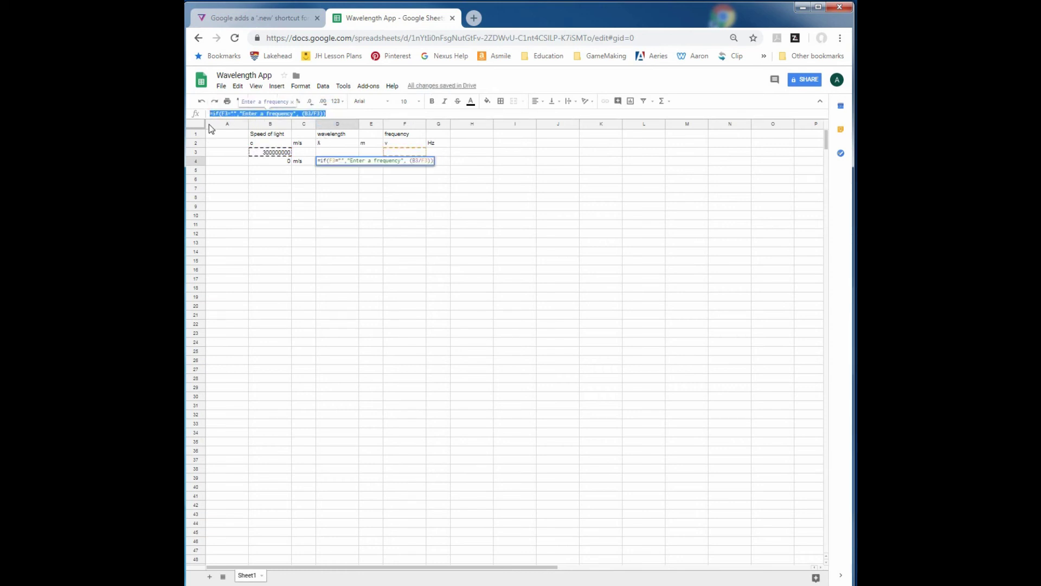
click(432, 174)
click(408, 163)
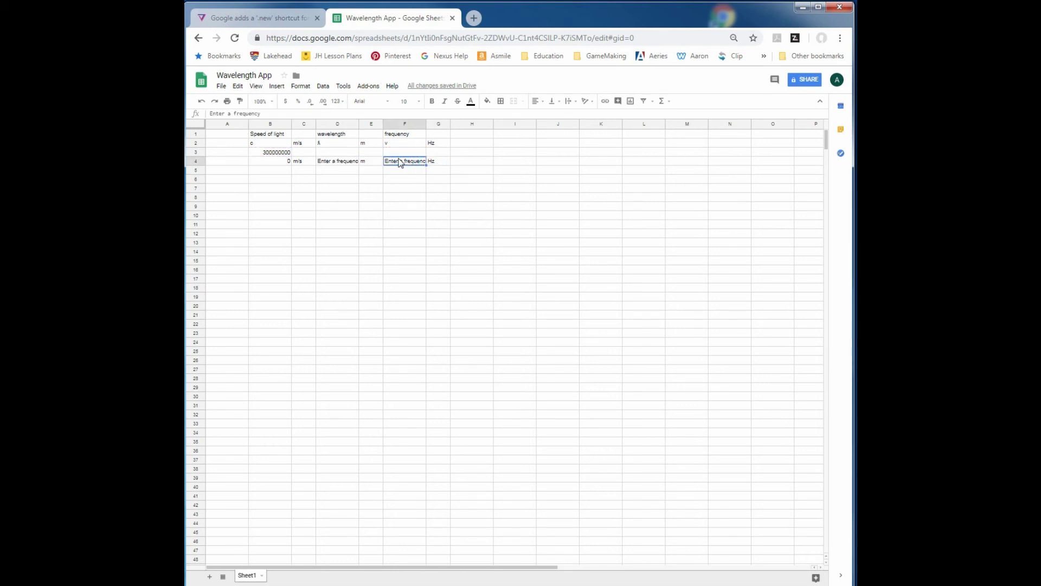
click(265, 115)
drag(265, 114, 209, 116)
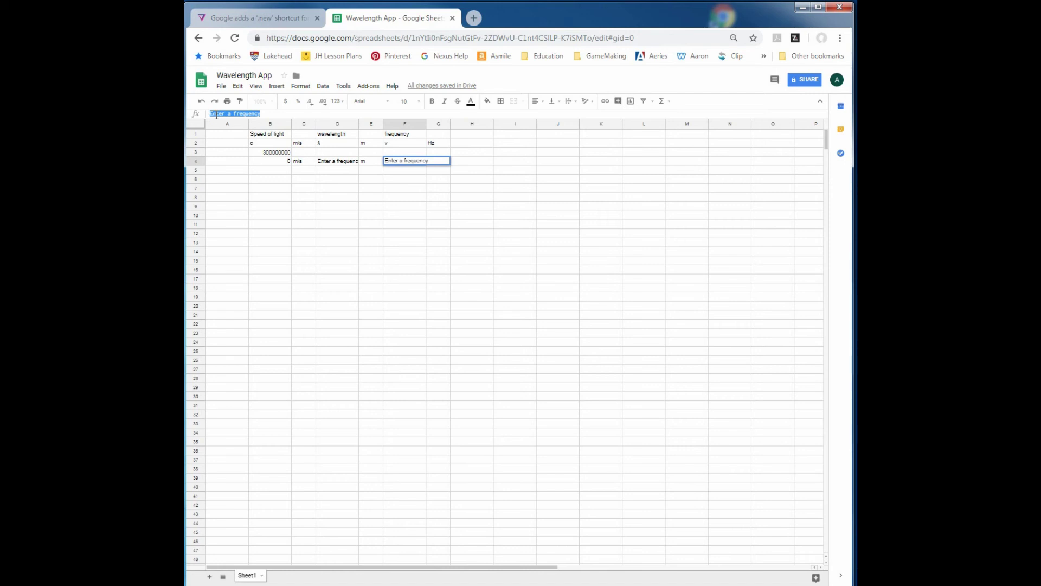
key(ctrl+v)
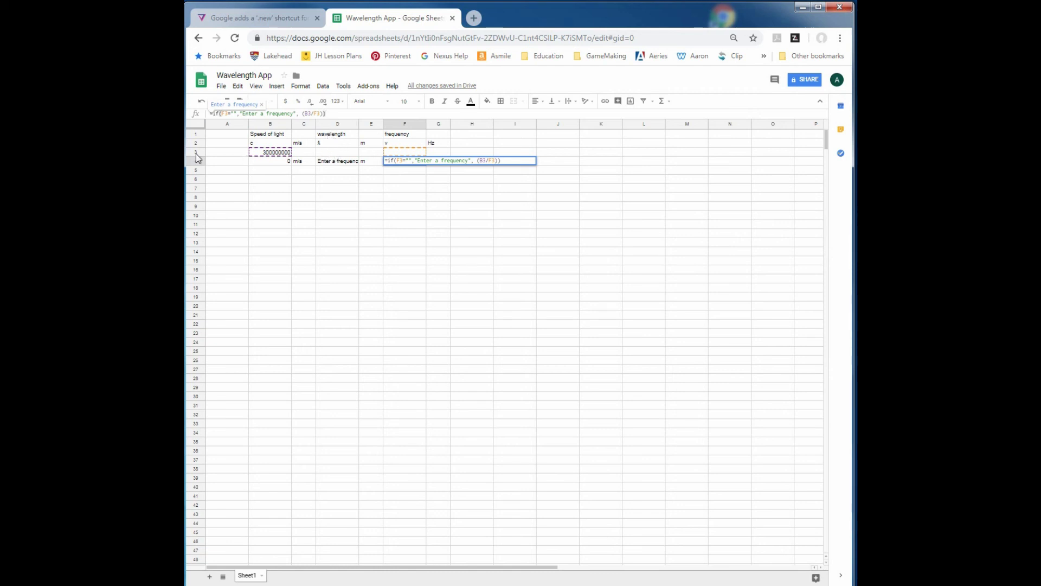
Step: Change F4's IF formula to test whether D3 is empty and to show the message "Enter a wavelength"
click(224, 113)
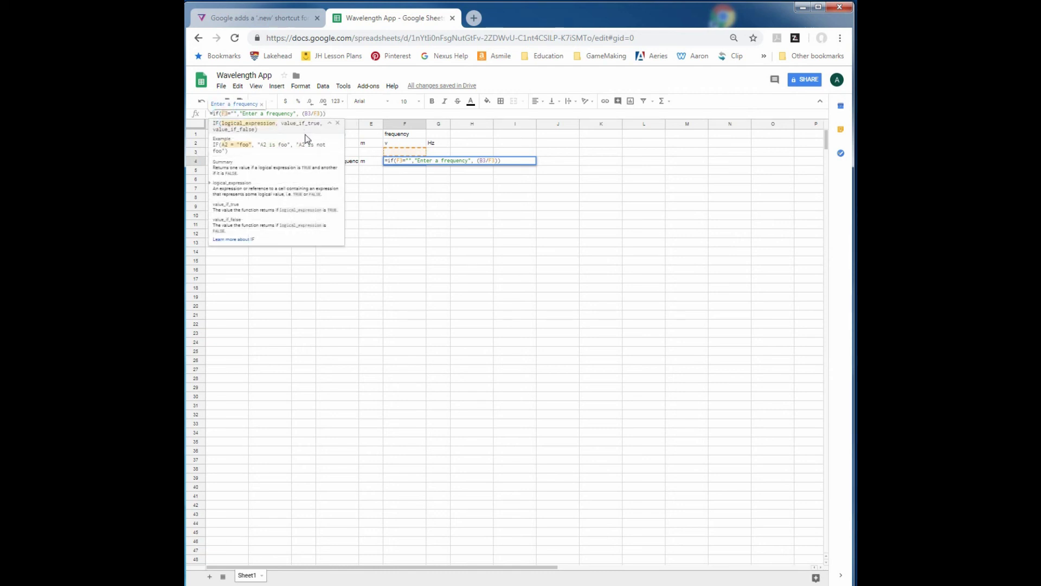
key(BackSpace)
text(d)
click(266, 114)
drag(267, 113, 295, 113)
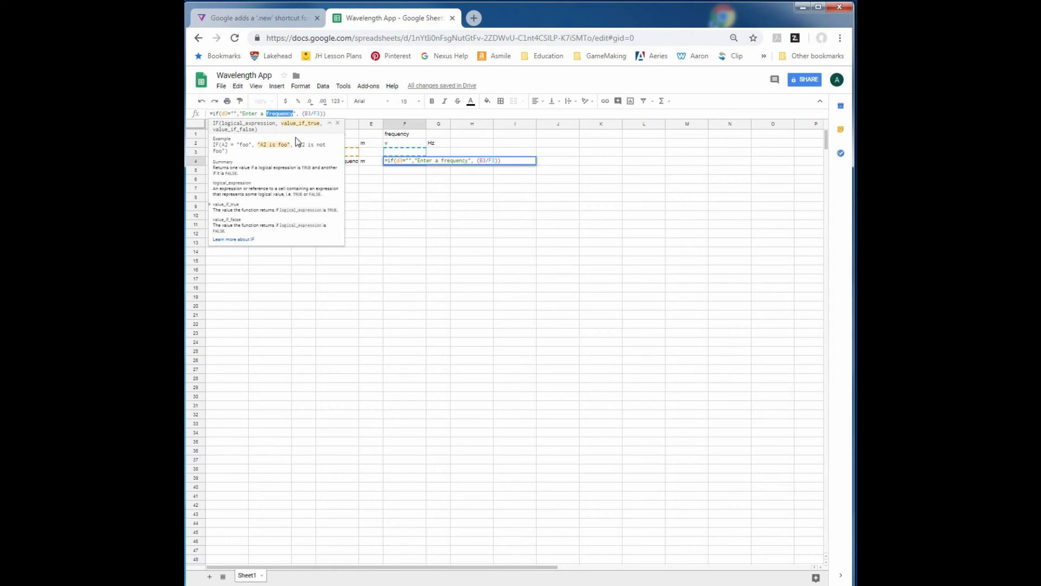
text(waveleng)
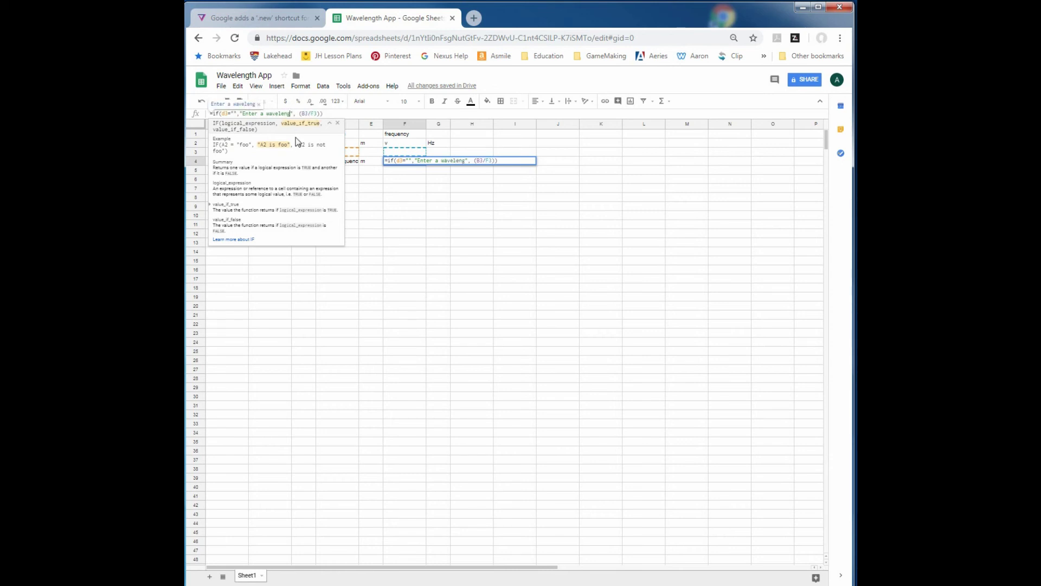
text(th)
Step: Change the divisor in F4's formula to D3 so it calculates B3/D3, and commit the formula
drag(317, 112, 321, 113)
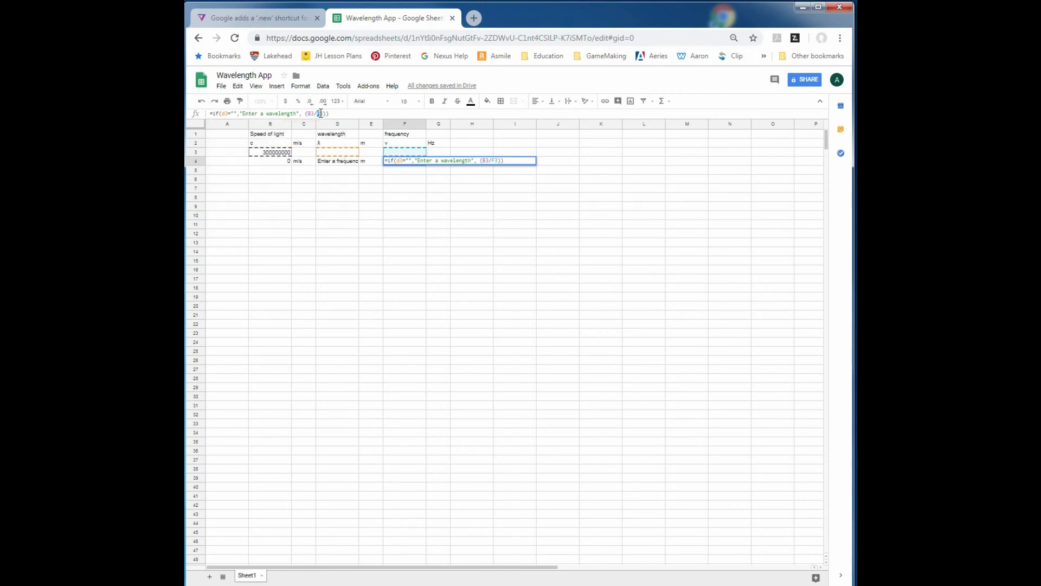
text(d)
click(343, 115)
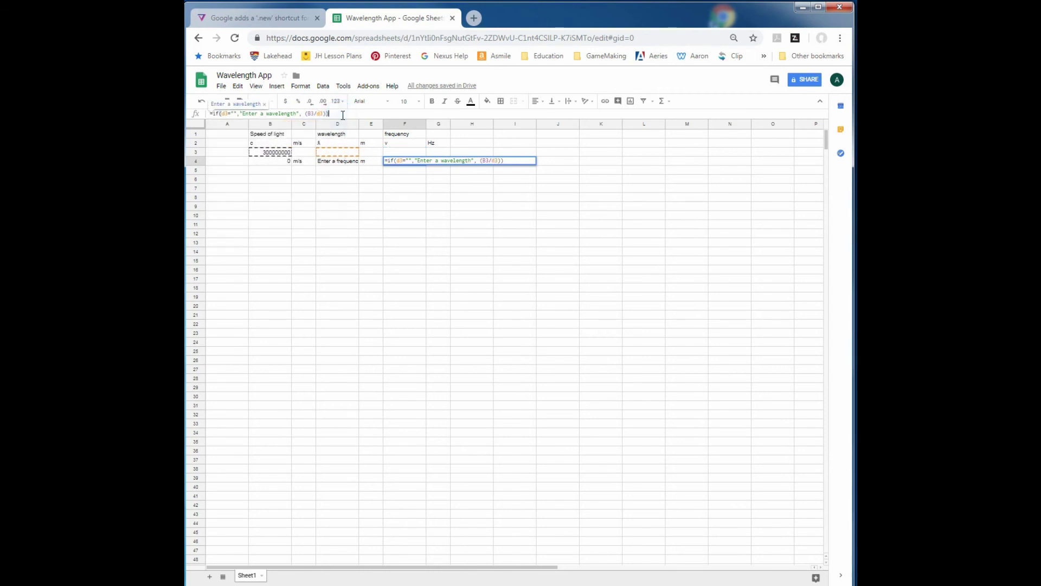
key(Return)
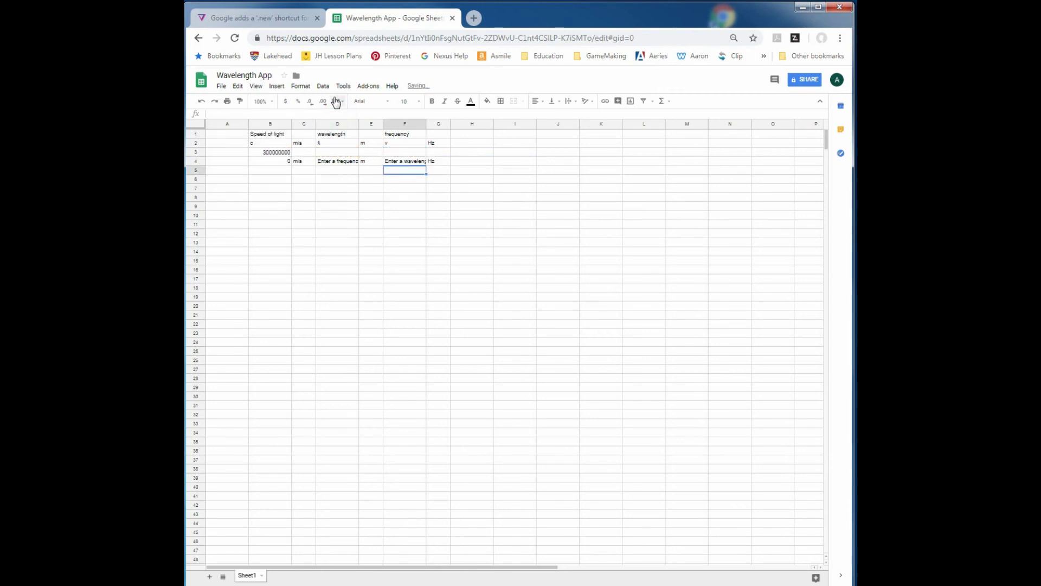
click(322, 161)
click(399, 162)
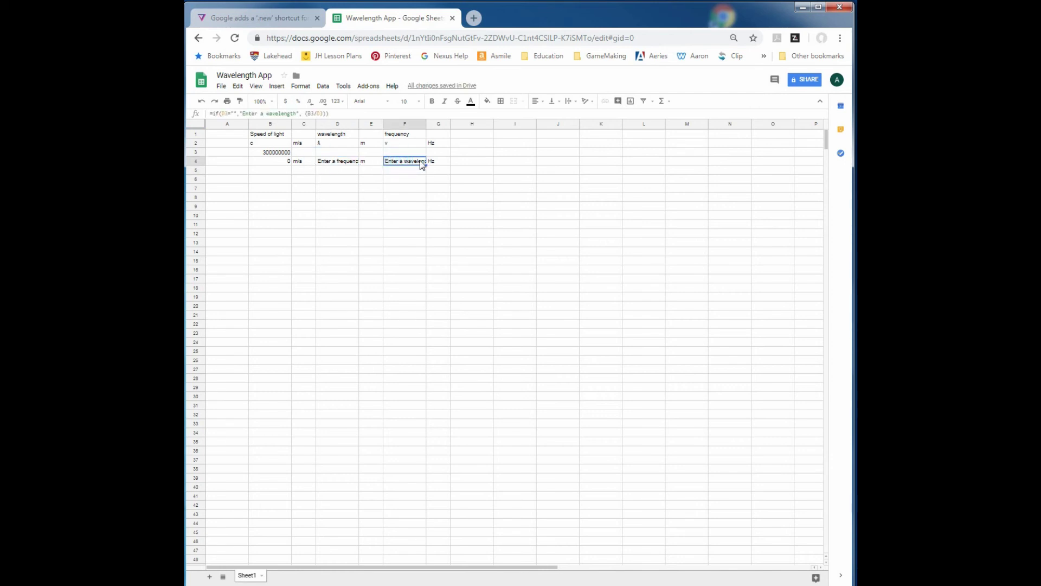
click(435, 163)
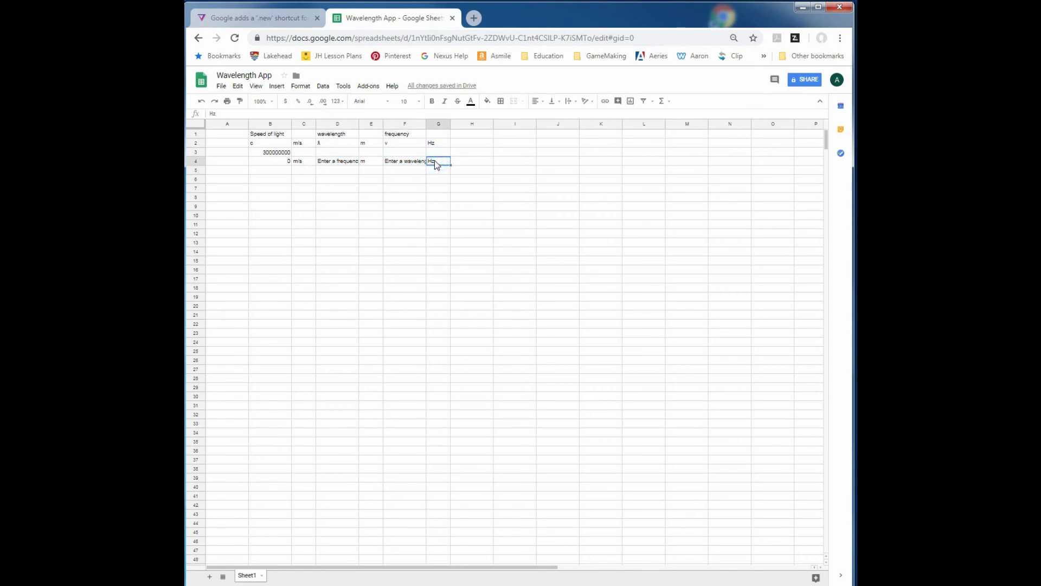
click(473, 18)
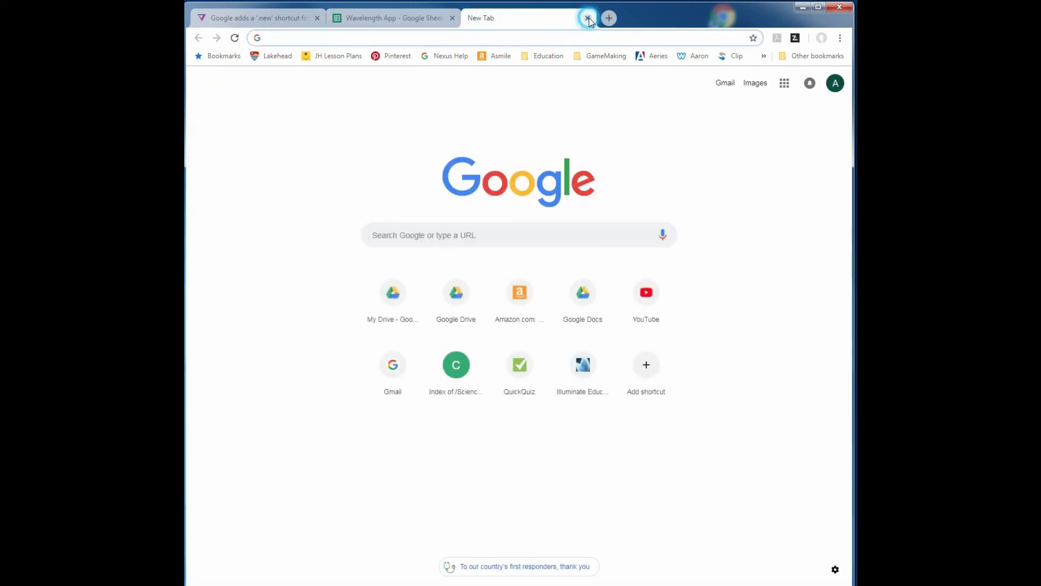
click(588, 18)
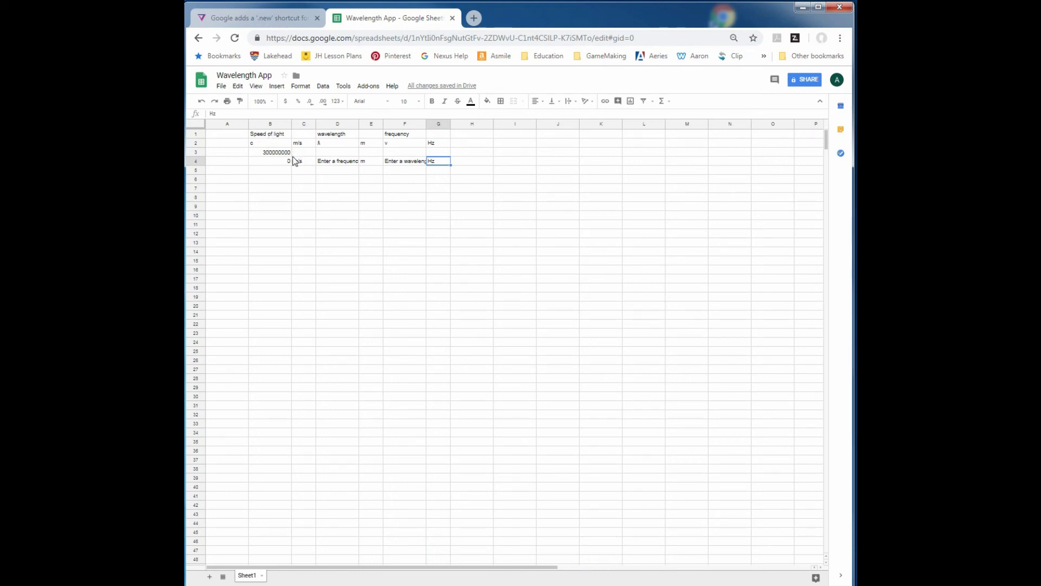
Step: Add outer borders to the input cells B3, D3 and F3
click(271, 152)
ctrl+click(340, 153)
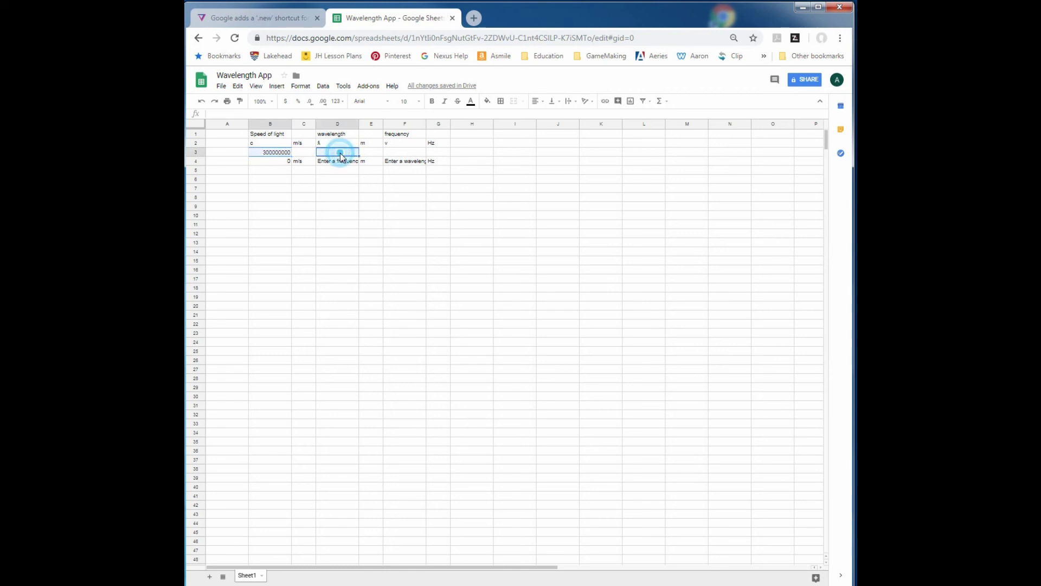
ctrl+click(402, 153)
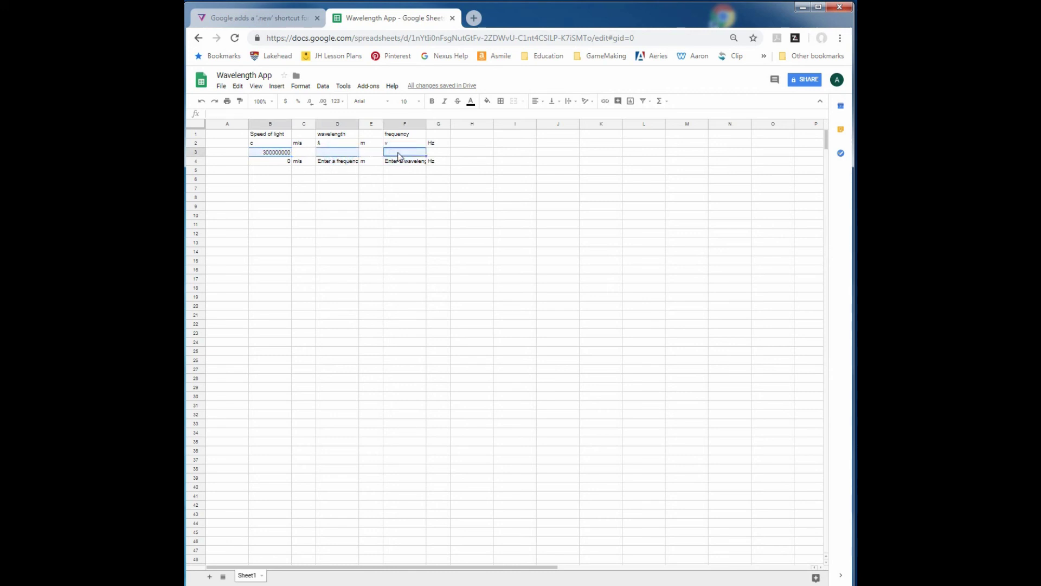
click(500, 102)
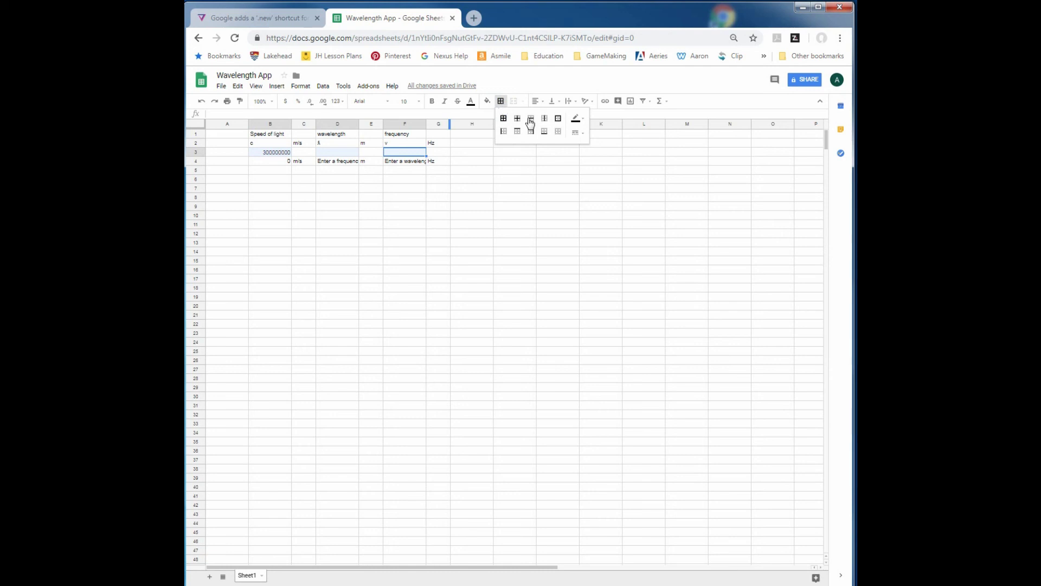
click(558, 120)
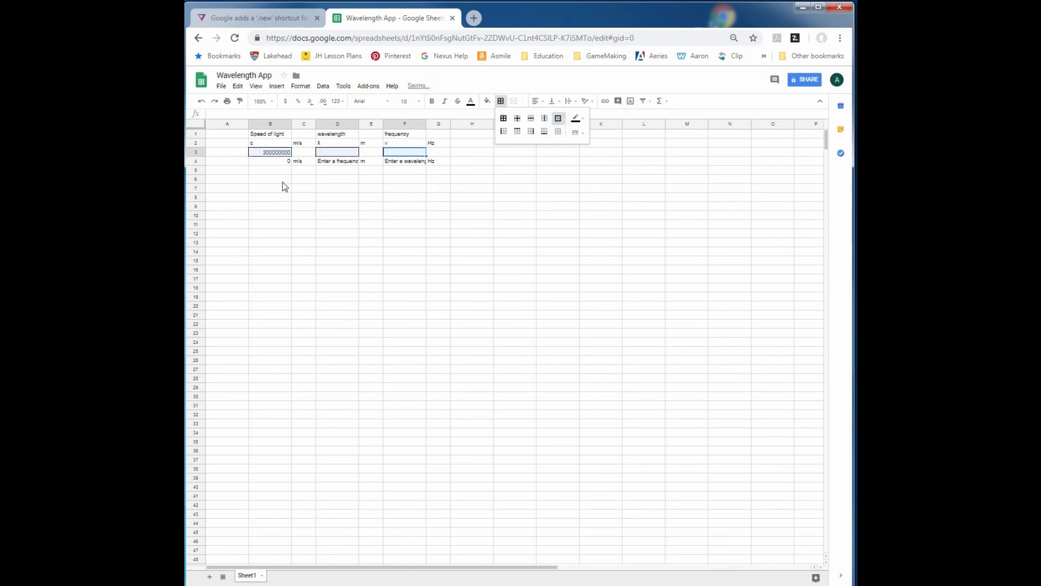
Step: Fill the results row B4:G4 with gray
click(276, 162)
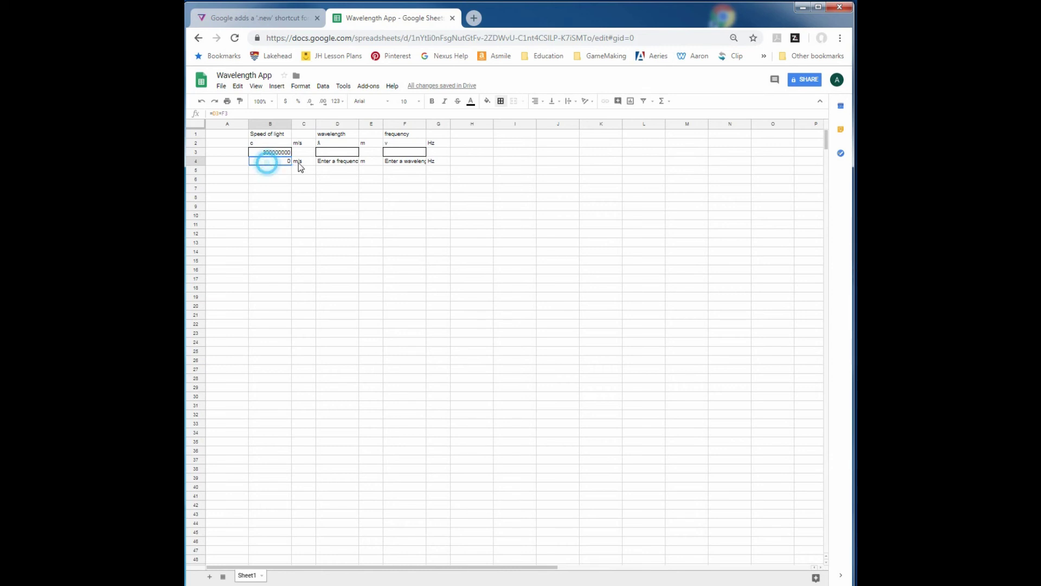
drag(269, 162, 432, 162)
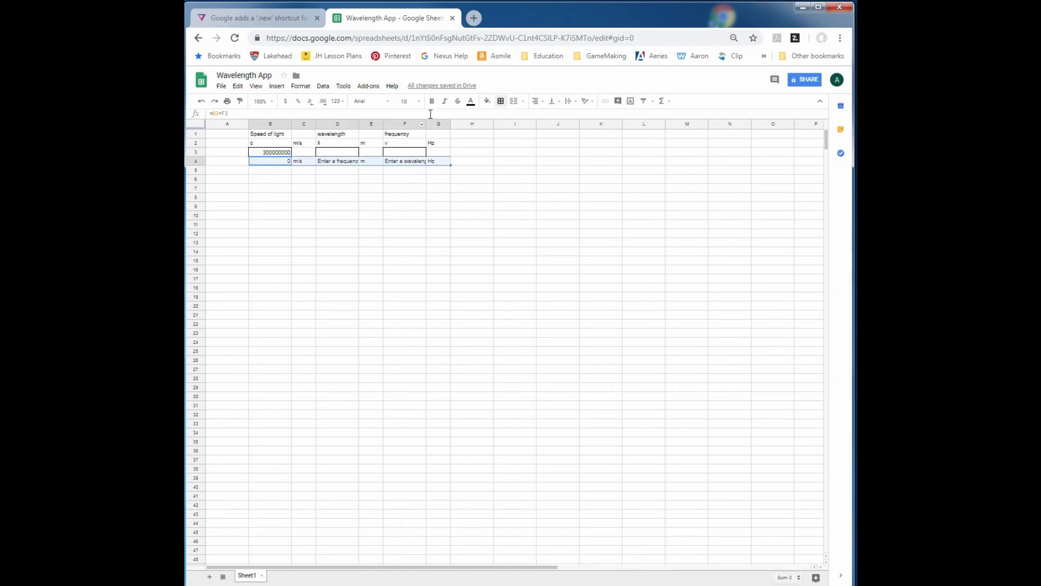
click(487, 101)
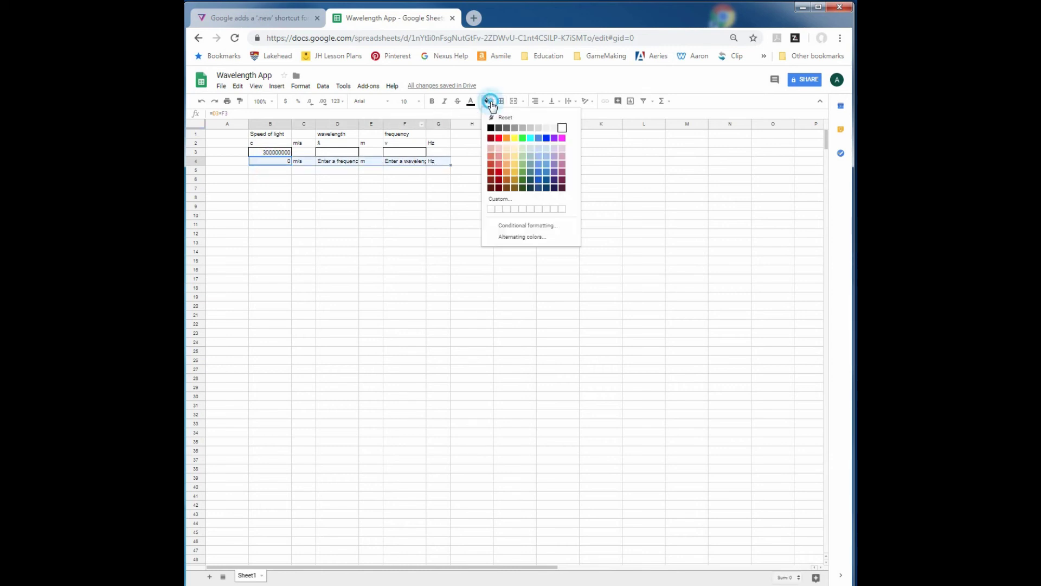
click(529, 128)
click(355, 206)
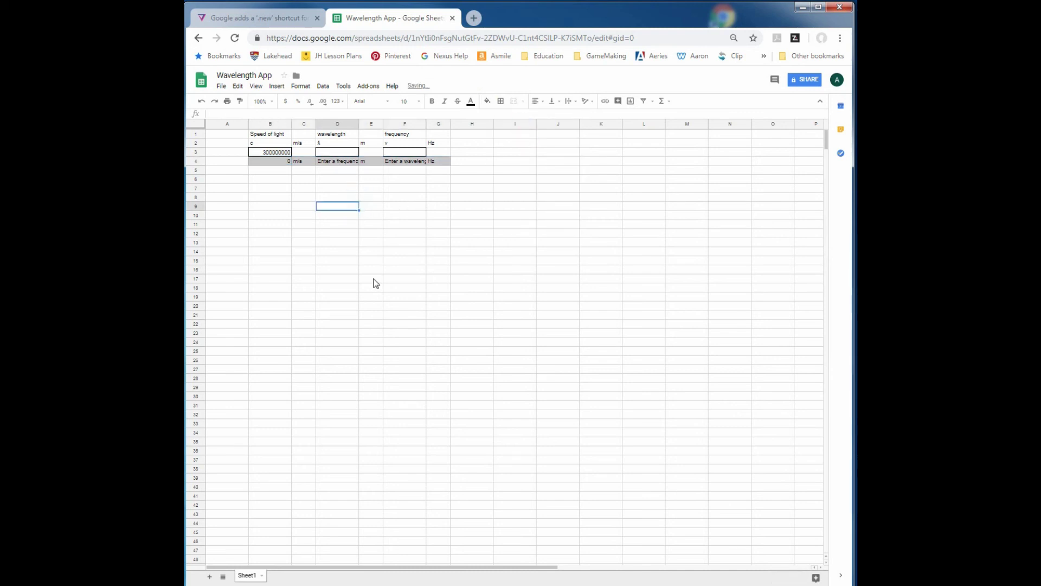
Step: Try outer borders on the result cells B4:G4, and clear the borders from that selection
click(259, 161)
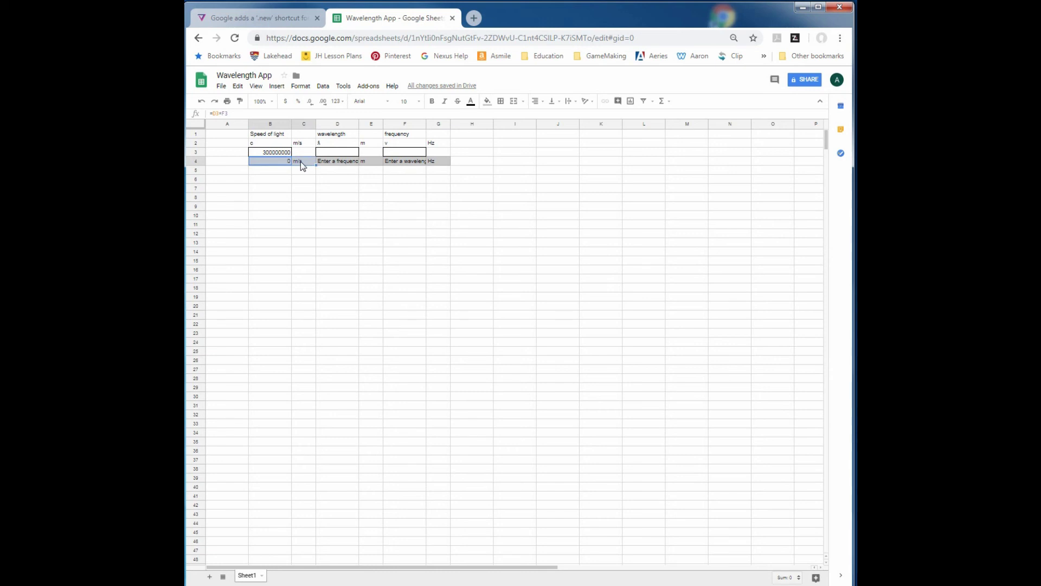
shift+click(327, 161)
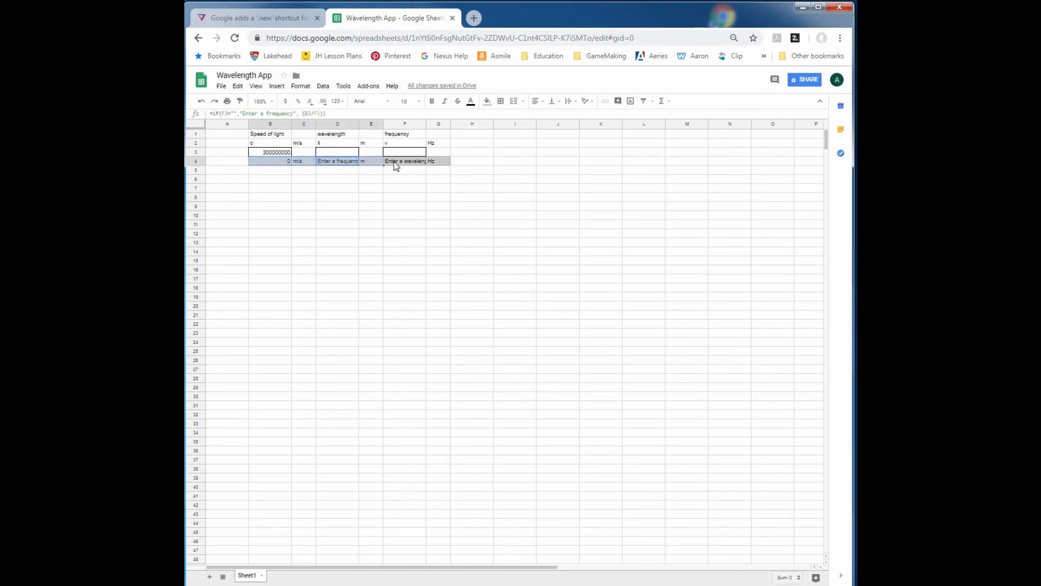
shift+click(408, 161)
shift+click(432, 161)
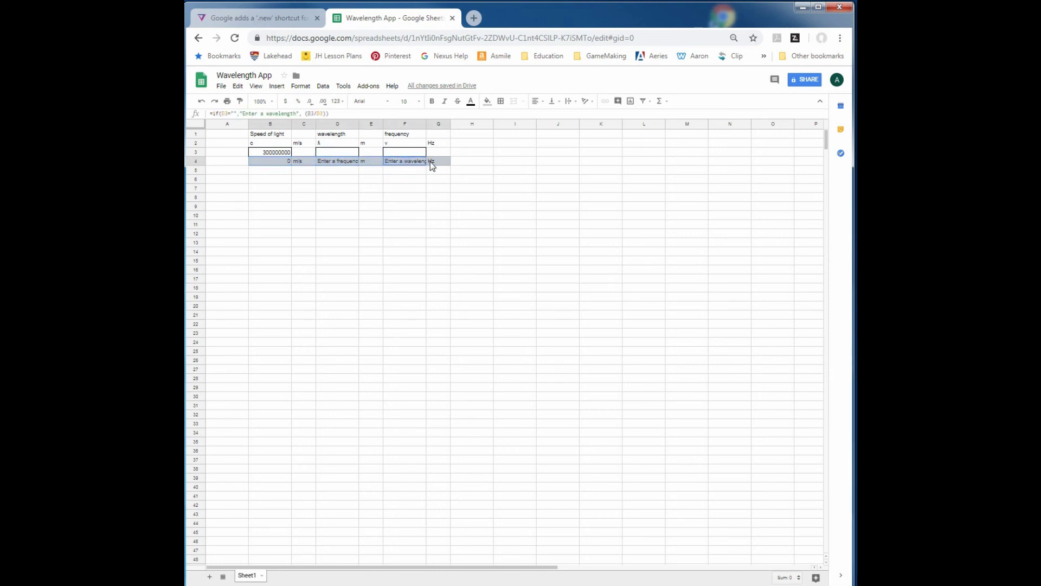
click(501, 101)
click(559, 120)
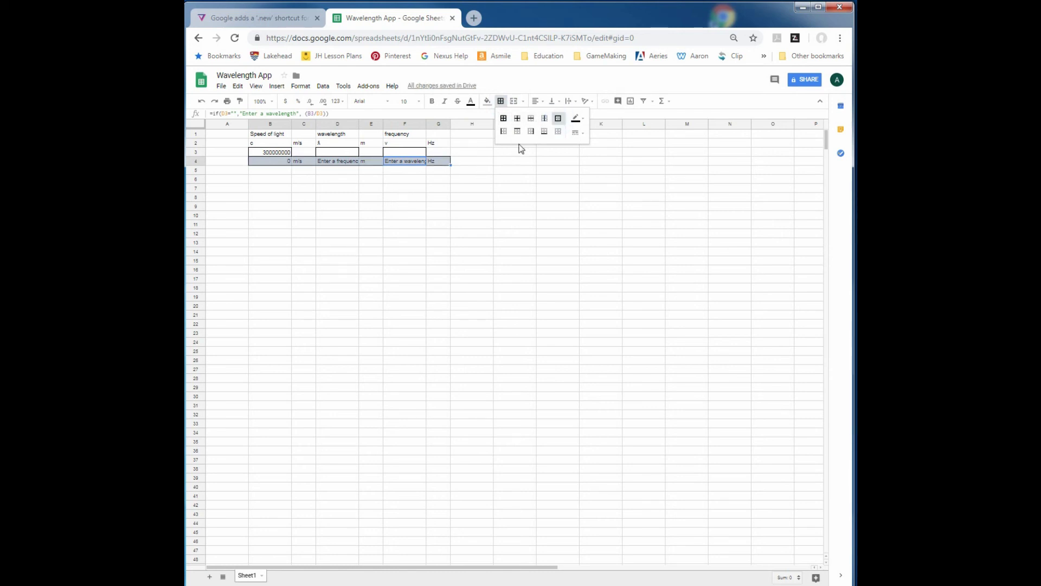
click(558, 133)
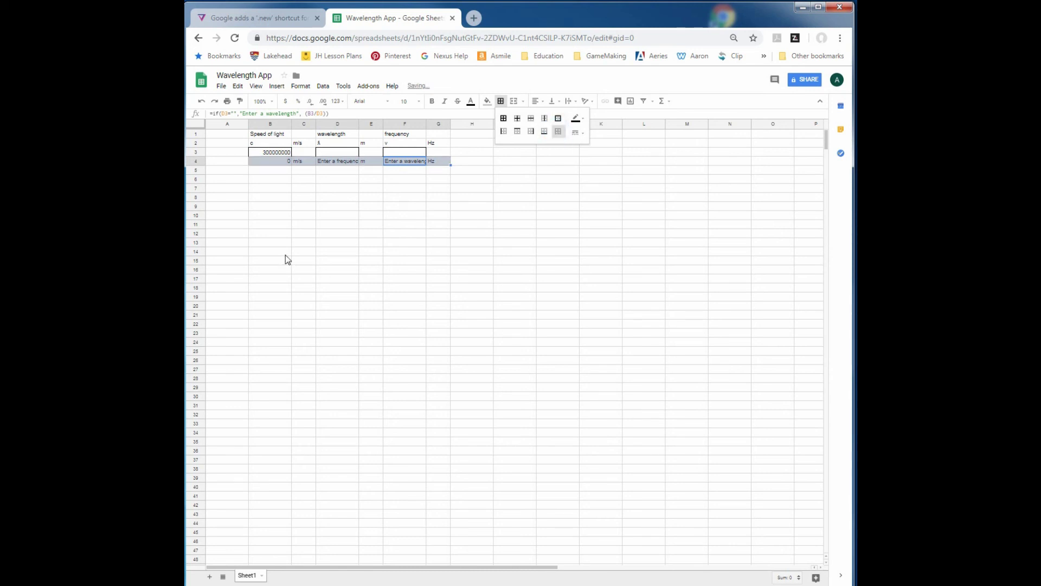
Step: Put a separate outer border around each result and its unit: B4:C4, D4:E4 and F4:G4
click(275, 161)
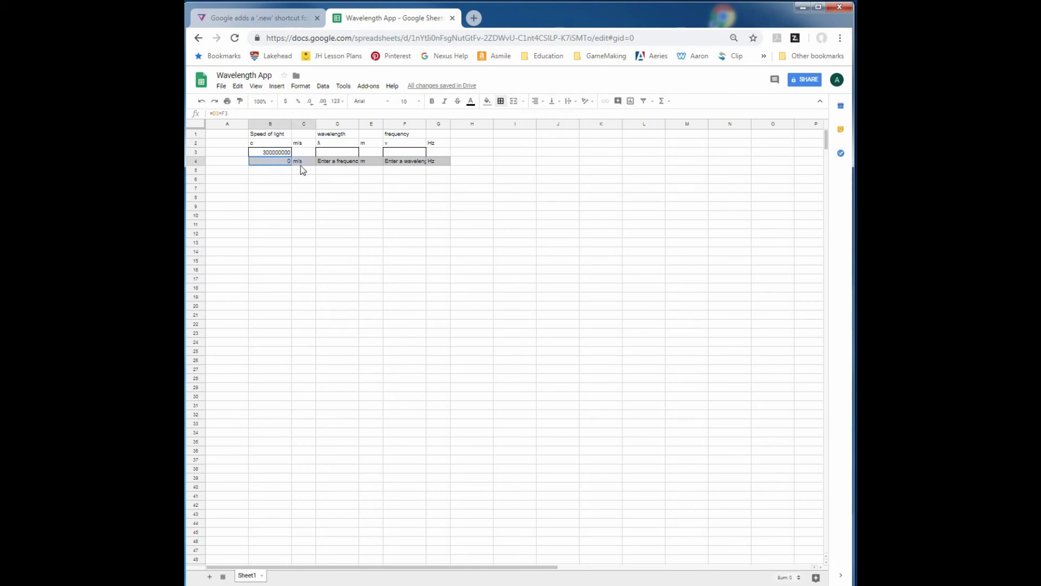
click(501, 101)
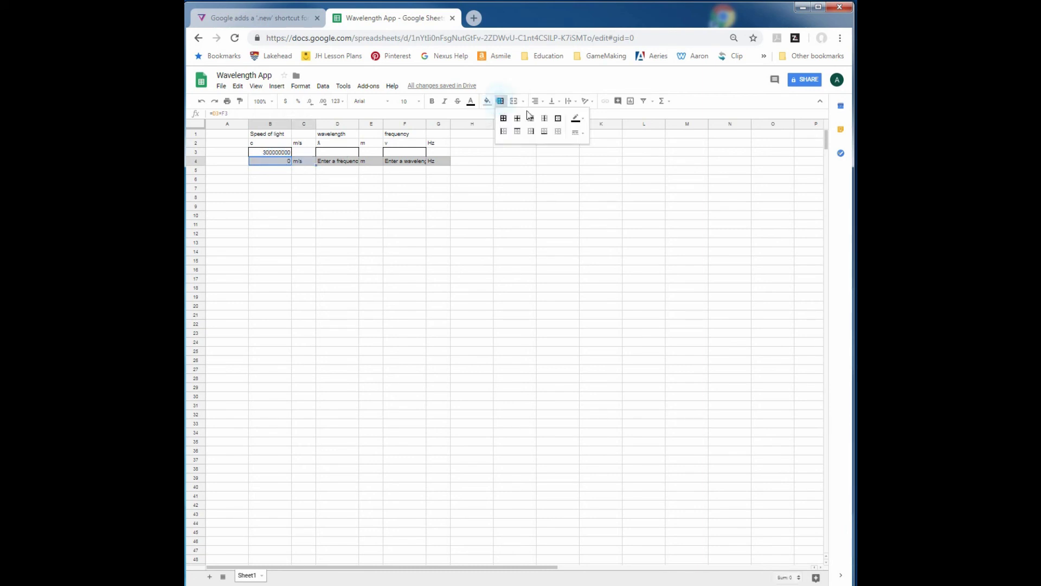
click(558, 117)
drag(339, 165, 364, 163)
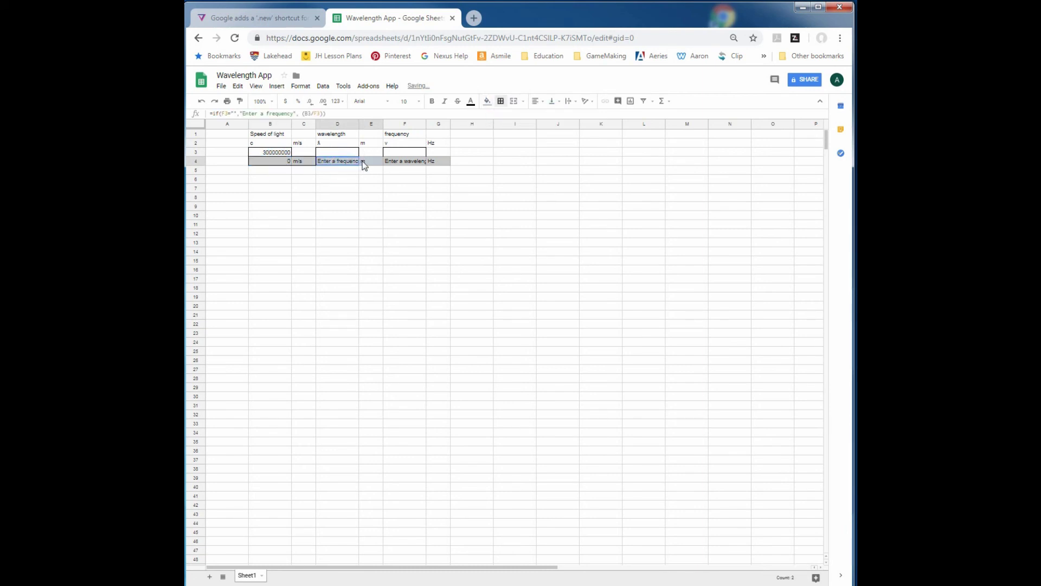
click(501, 102)
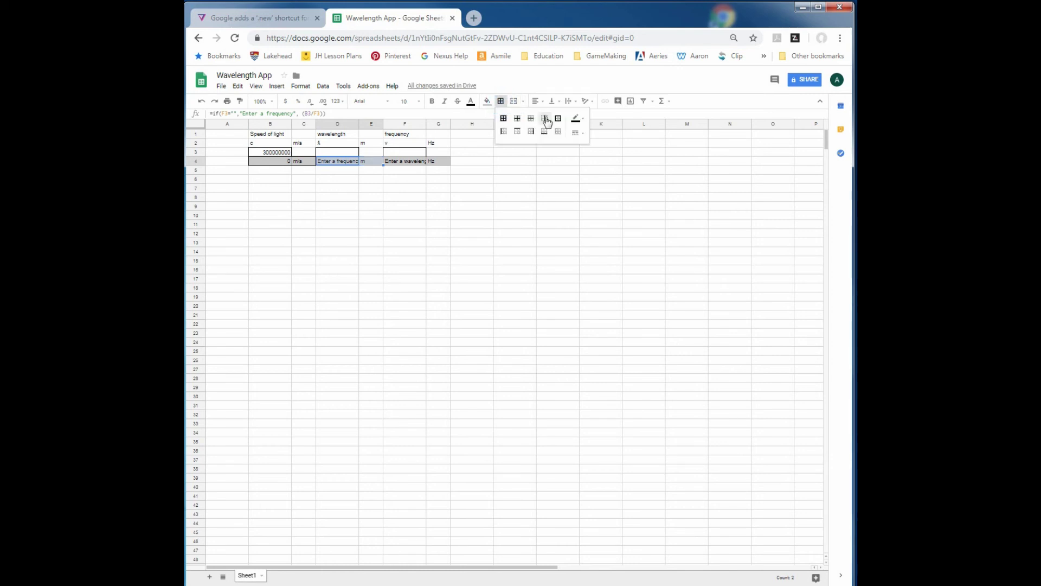
click(558, 118)
drag(400, 162, 430, 161)
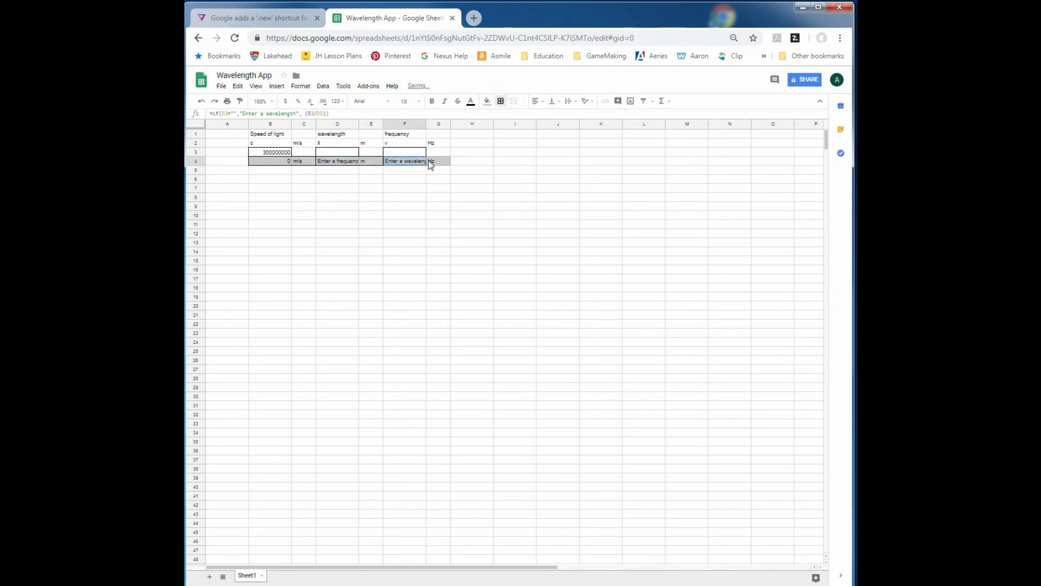
click(500, 102)
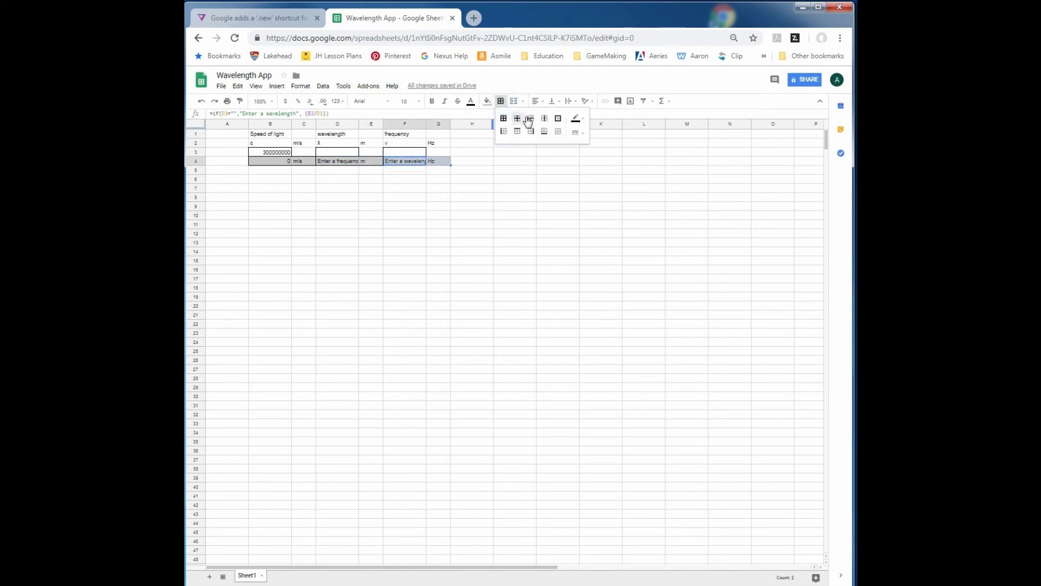
click(559, 119)
click(361, 216)
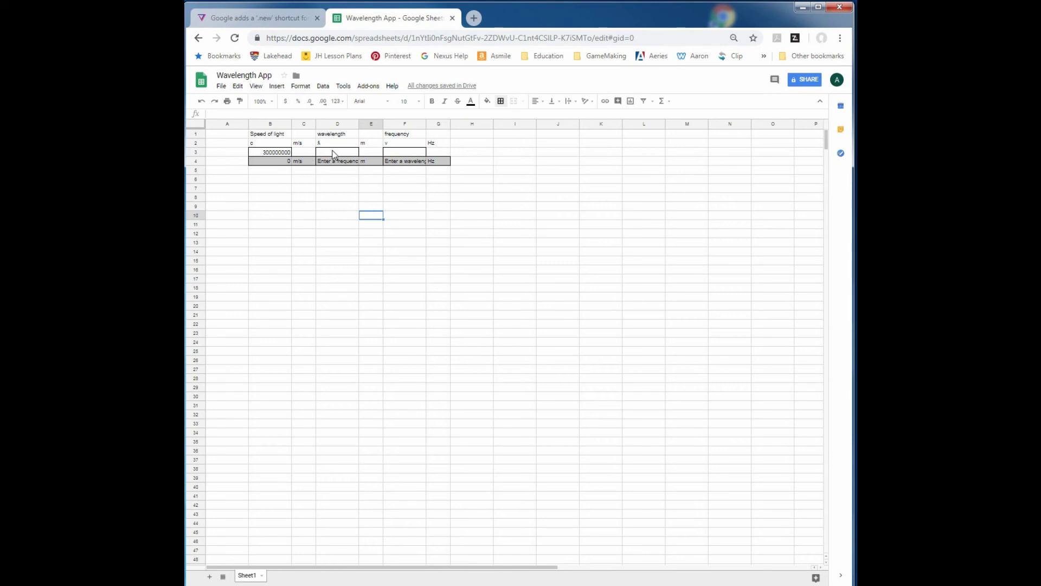
Step: Enter a test frequency of 3.44E+09 in cell F3
click(401, 154)
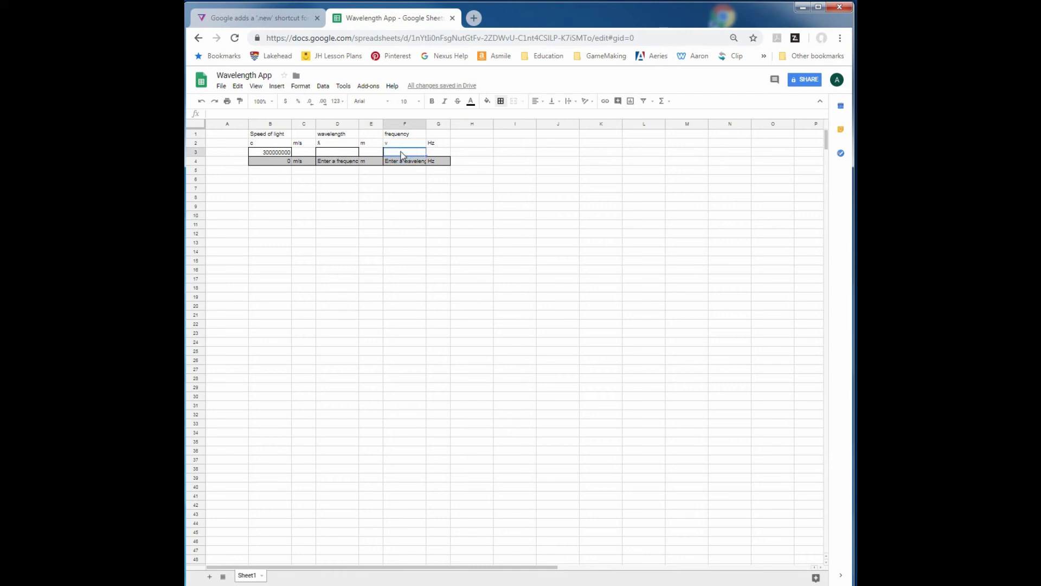
text(3.44E+09)
key(Return)
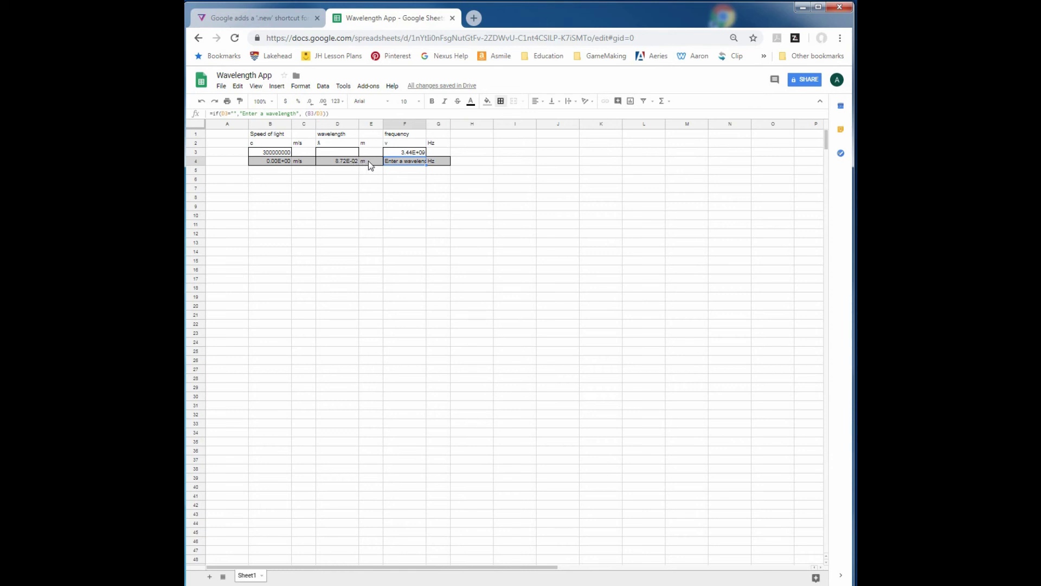
Step: Open a new browser tab and switch Google to the second signed-in account
click(474, 18)
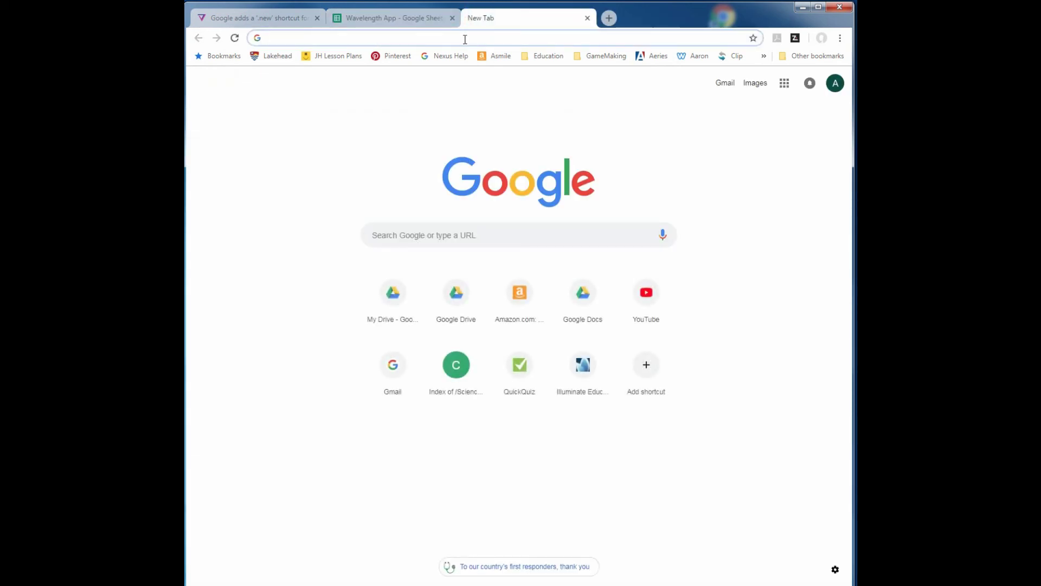
click(836, 86)
click(727, 198)
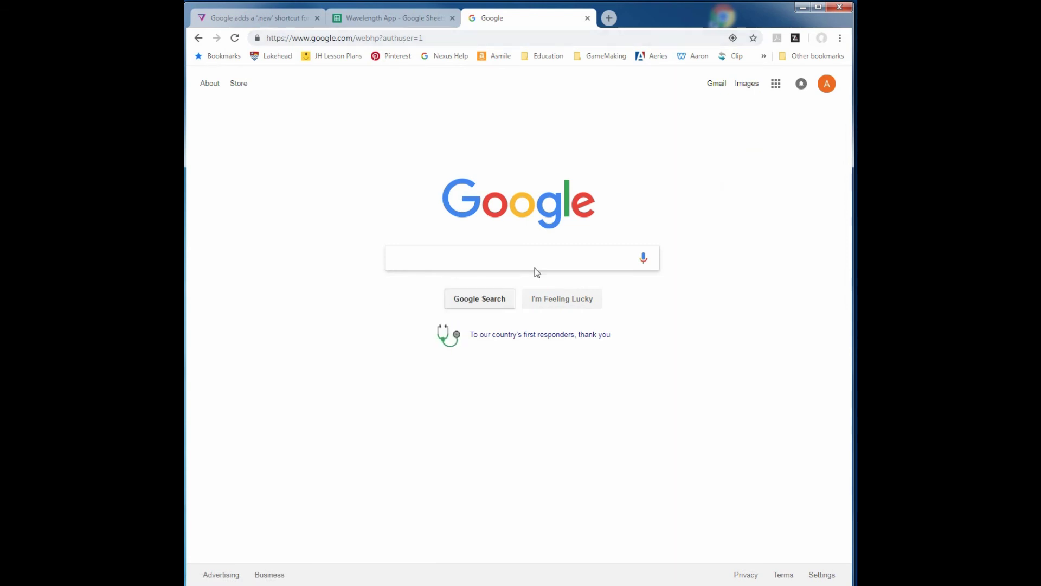
Step: Go to drive.google.com in the new browser tab
click(329, 39)
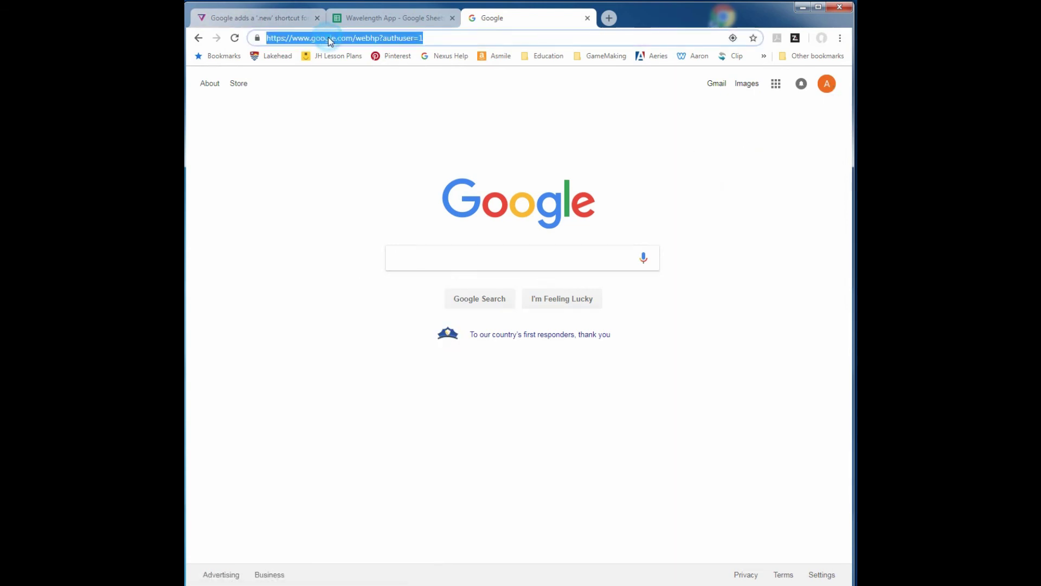
text(g)
key(BackSpace)
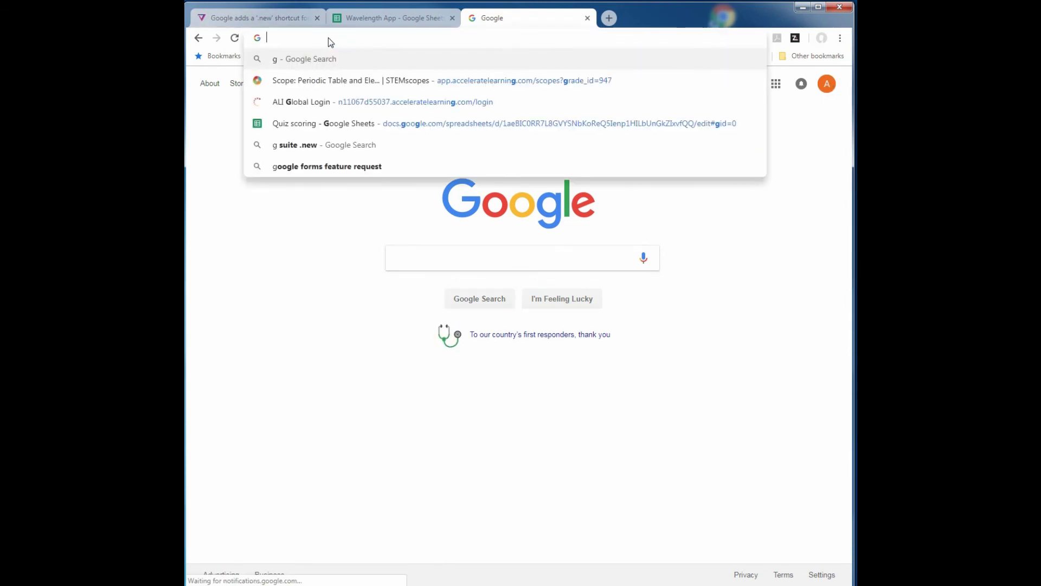
key(Down)
text(drive)
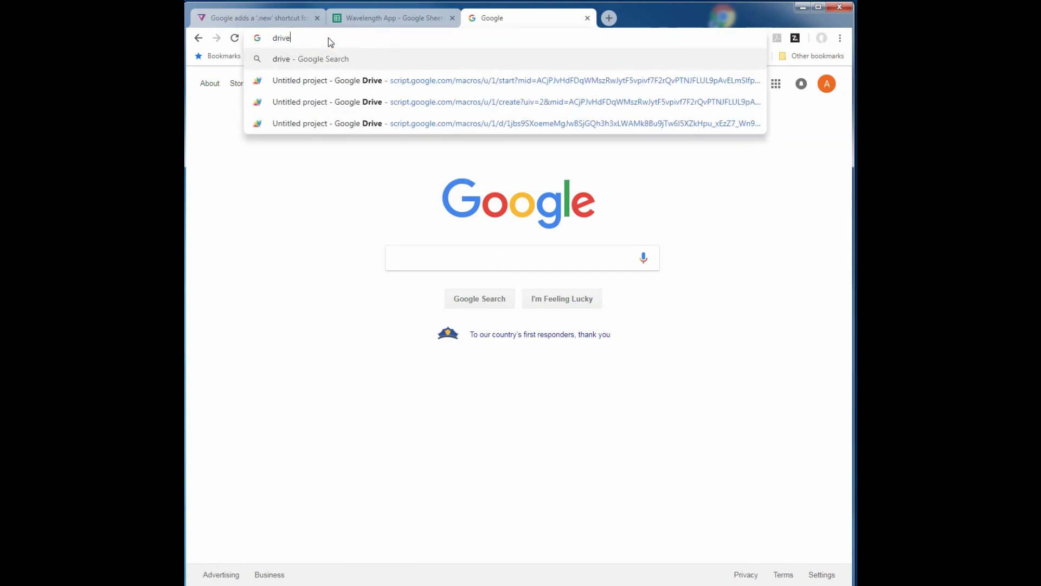
text(.googl)
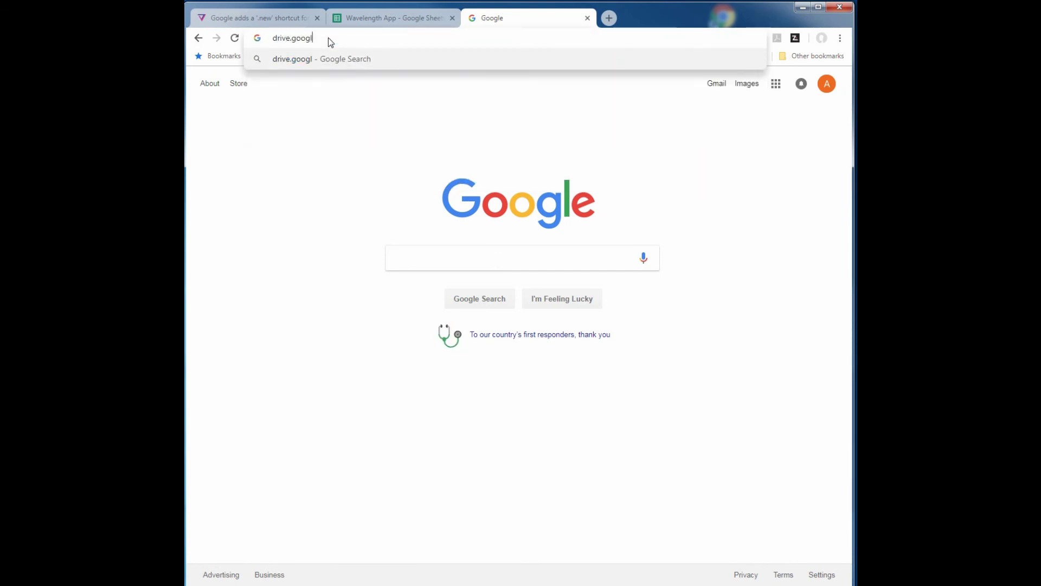
text(e.com)
key(Return)
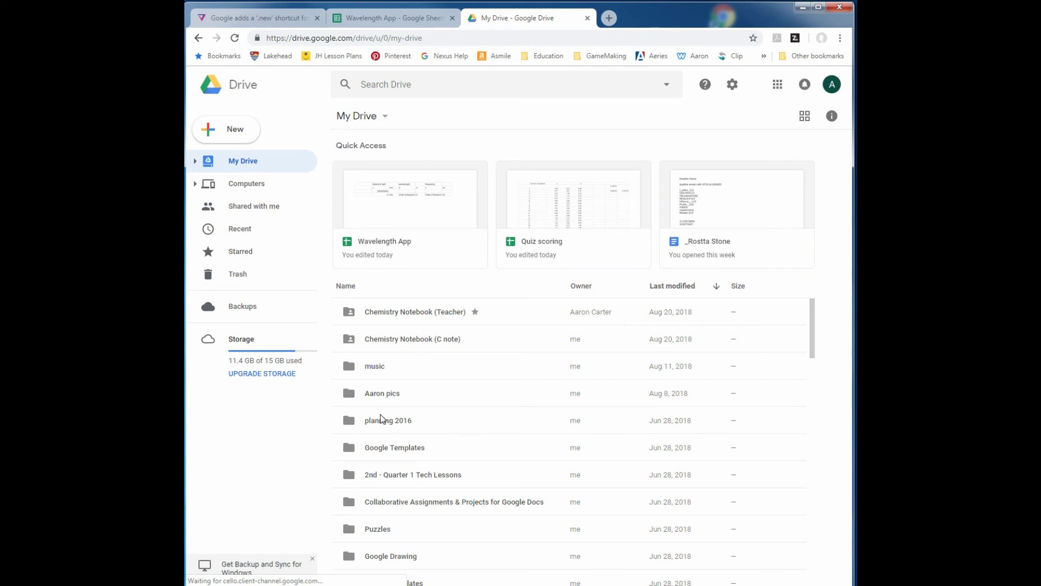
Step: Look through the files in My Drive and show the recent files list
scroll(381, 418, down, 4)
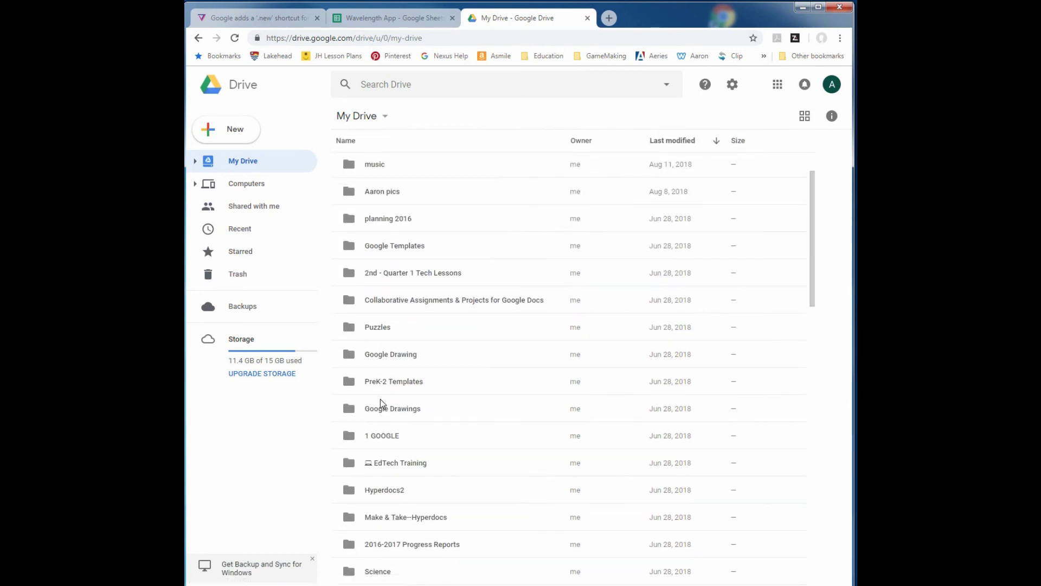
scroll(380, 398, up, 4)
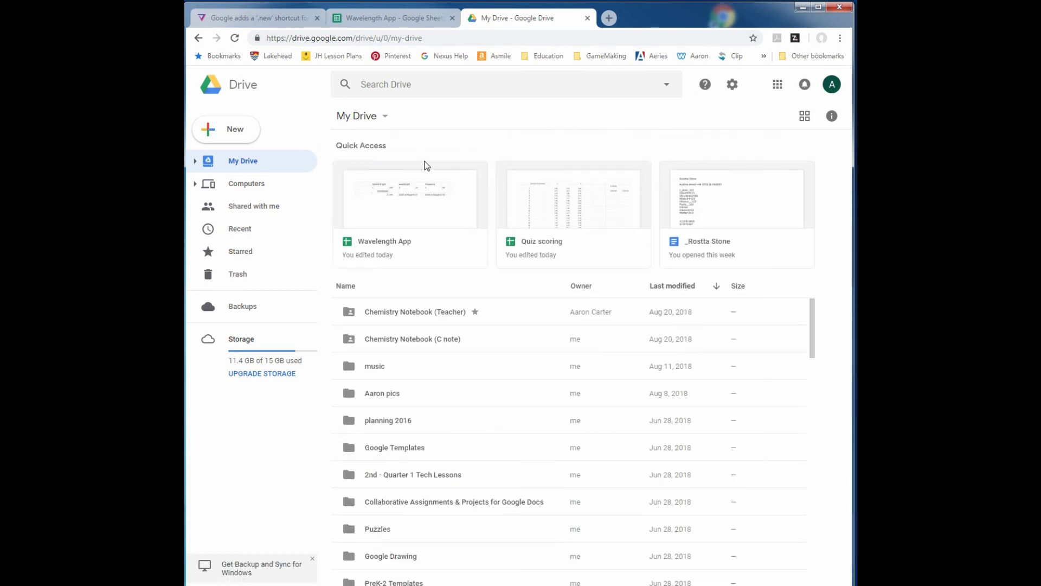
click(238, 231)
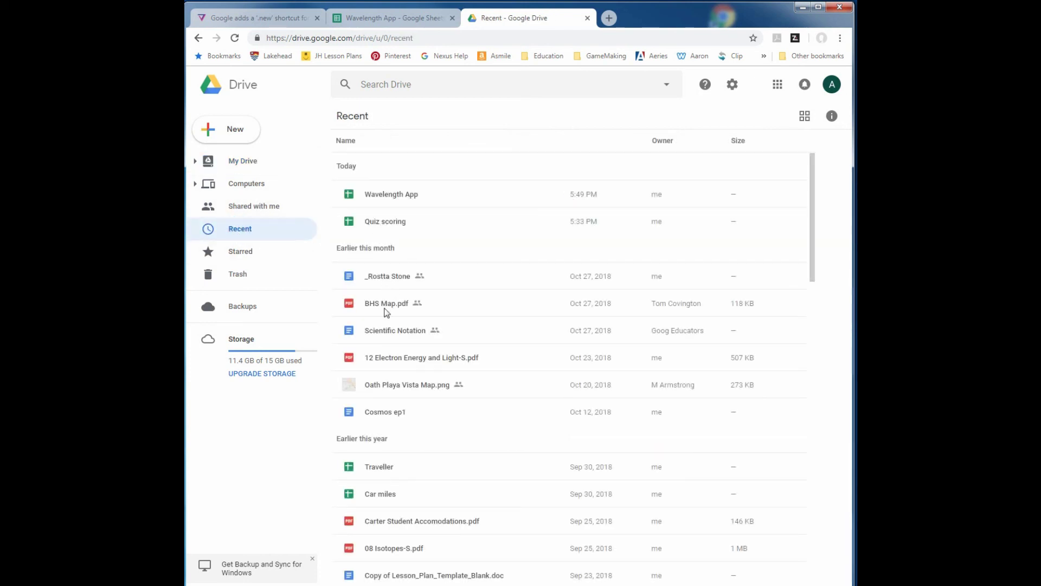
Step: Switch Drive to the Synergy Academies account and open the "Wavelength calculation Homework" form from its recent files
click(832, 85)
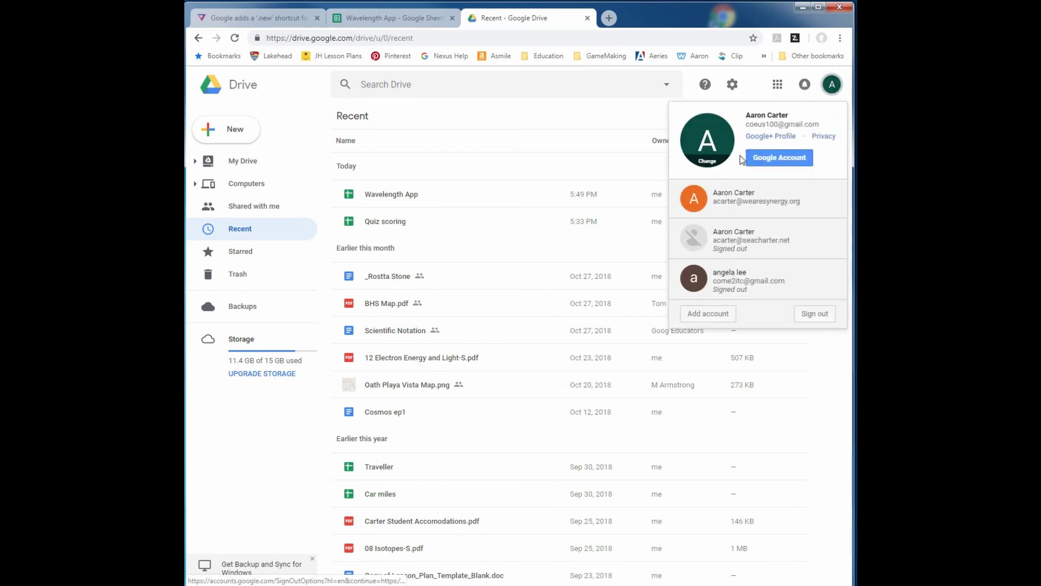
click(740, 197)
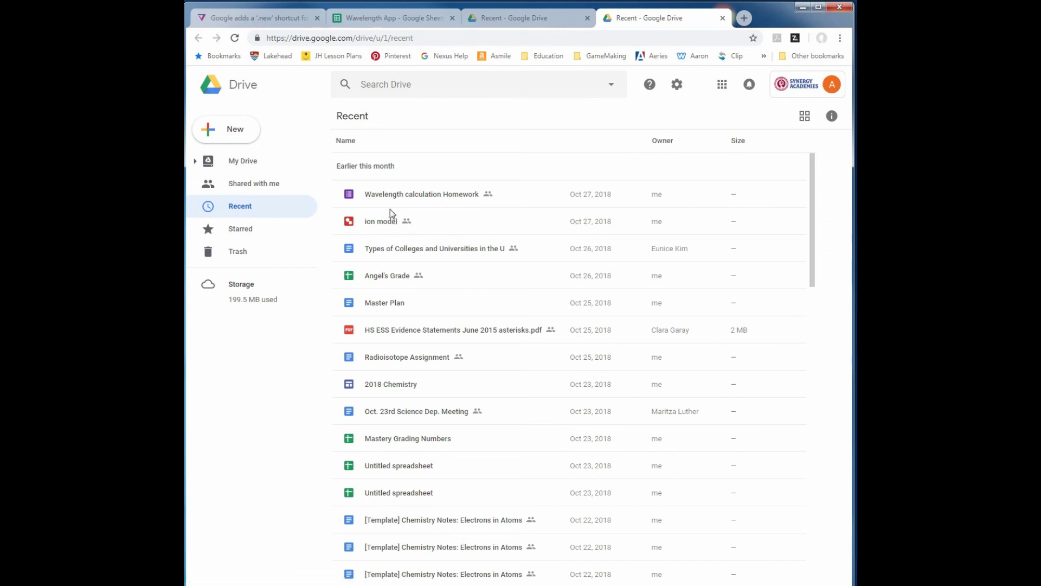
click(387, 199)
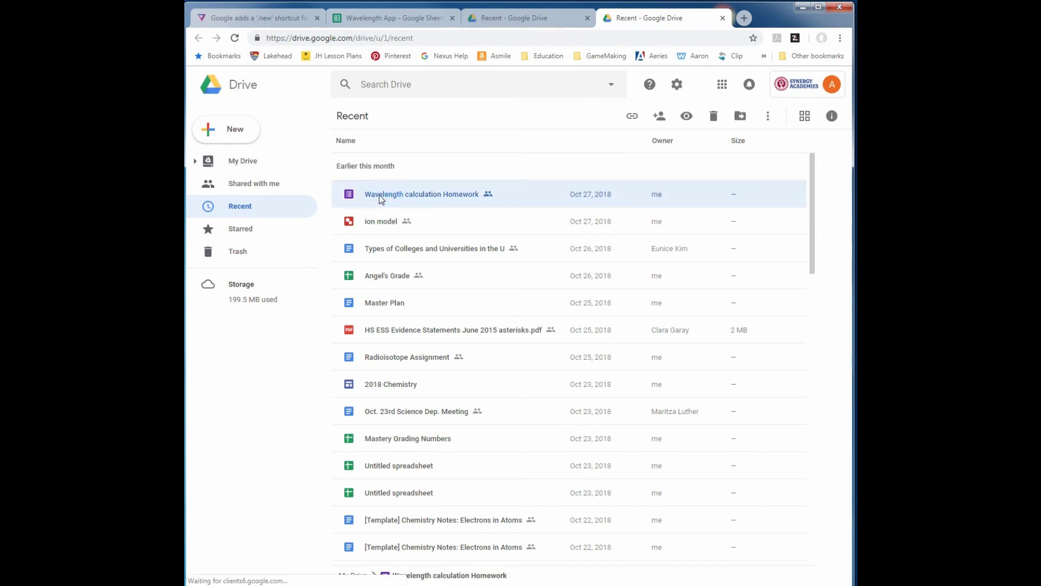
click(381, 199)
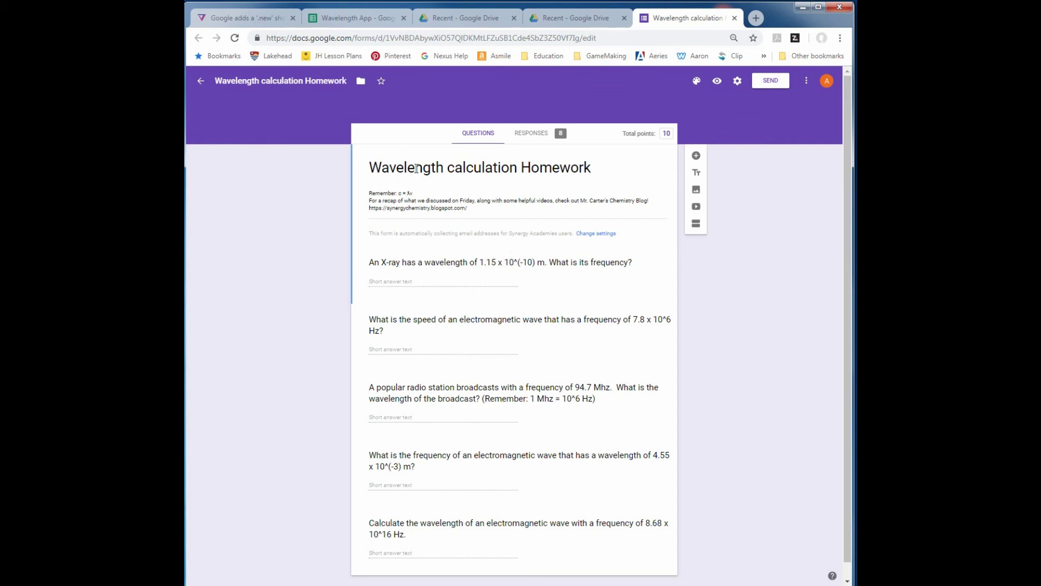
Step: Return to the Wavelength App sheet and enter the X-ray question's wavelength, 1.15E-10, in cell D3
click(355, 22)
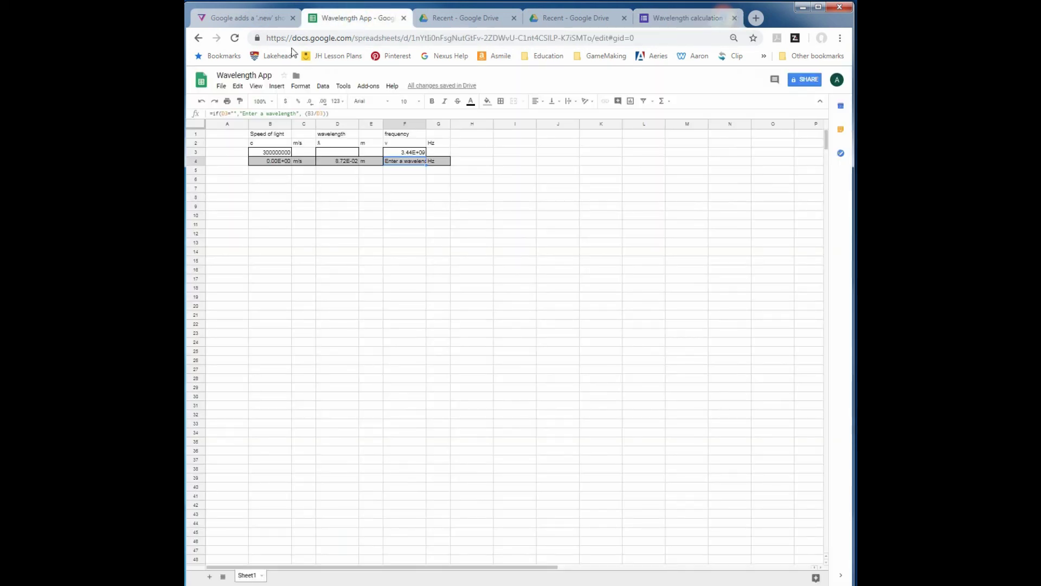
click(335, 156)
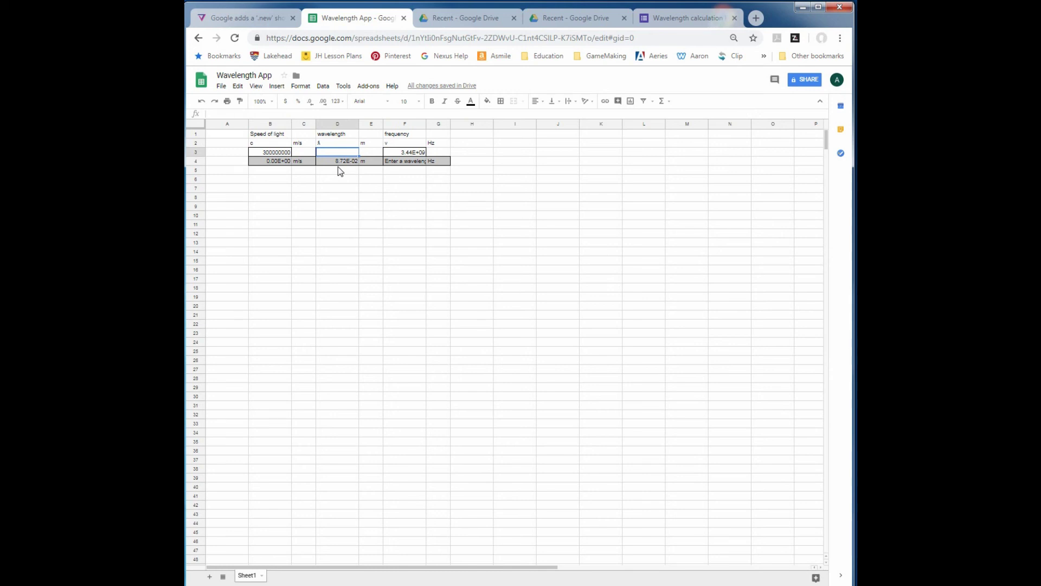
text(1.15E-10)
key(Return)
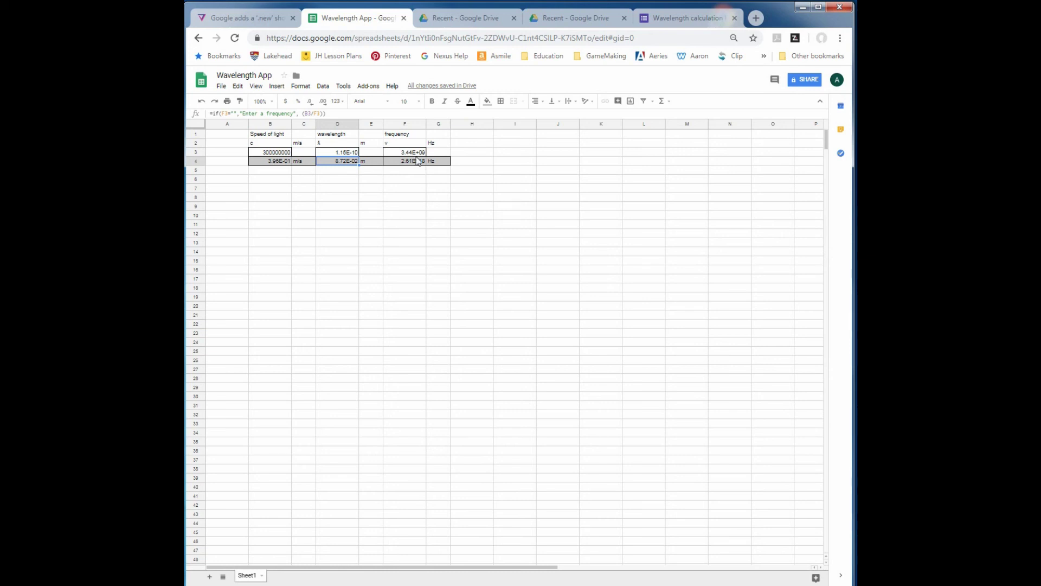
Step: Review the questions in the Wavelength calculation Homework form and open the answer key of the X-ray frequency question
click(687, 18)
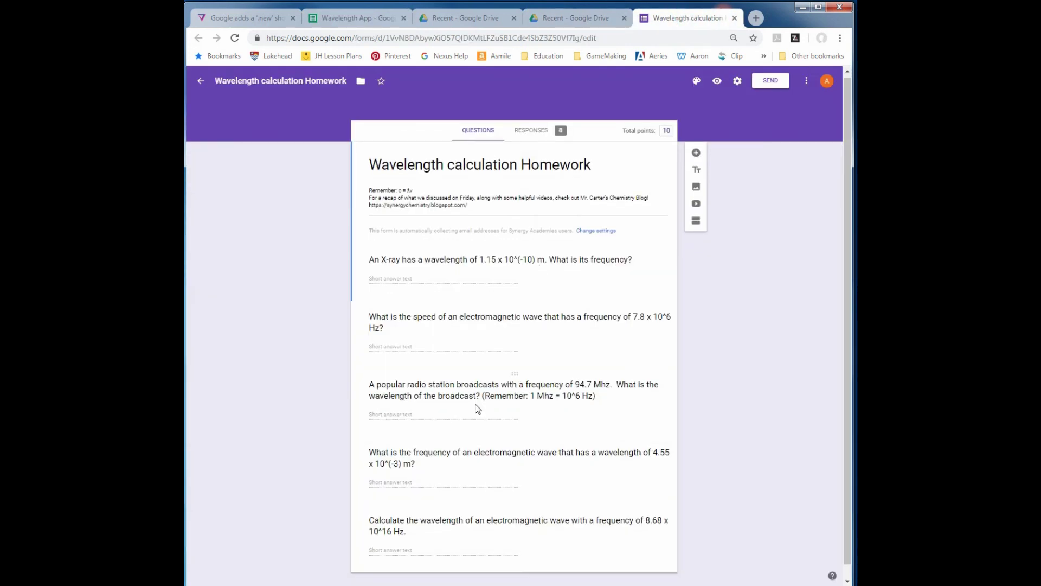
scroll(509, 409, down, 1)
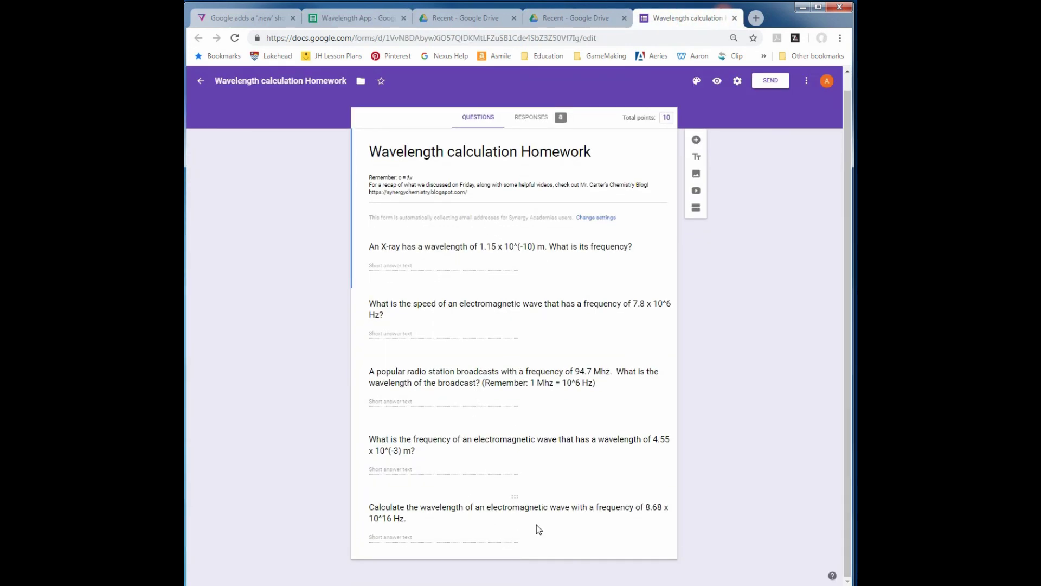
scroll(747, 297, up, 1)
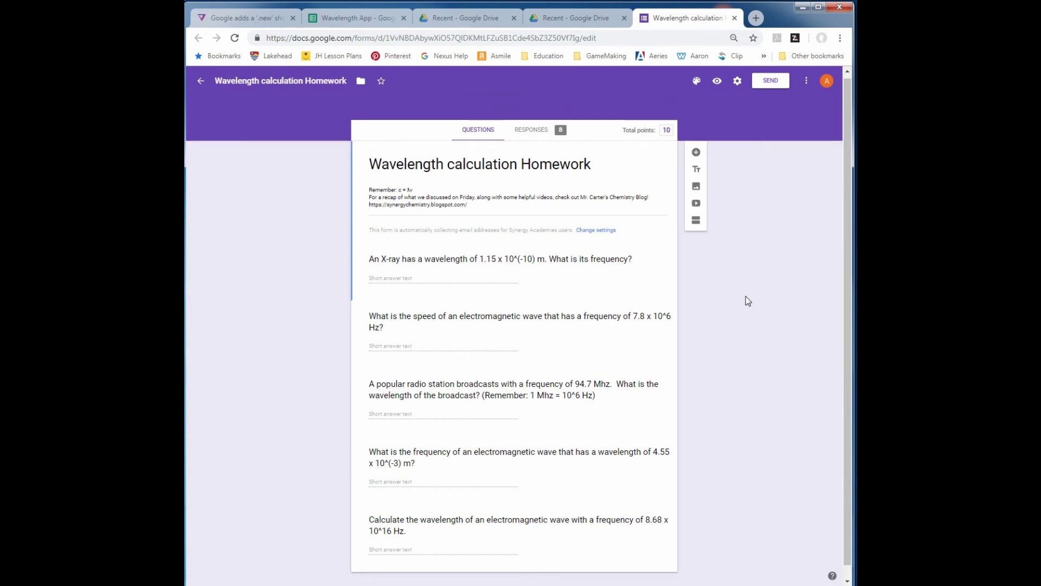
click(383, 270)
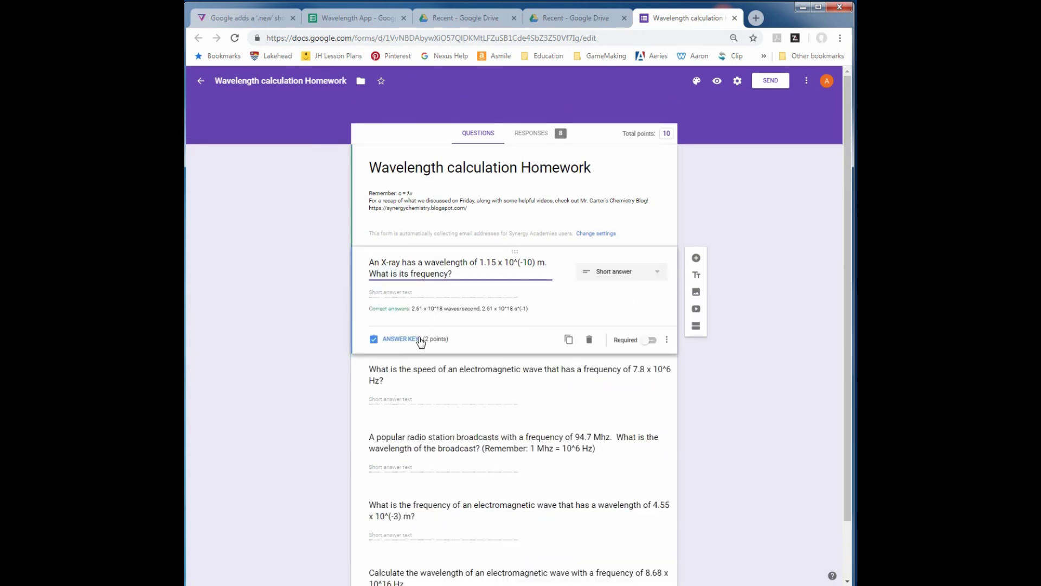
click(399, 339)
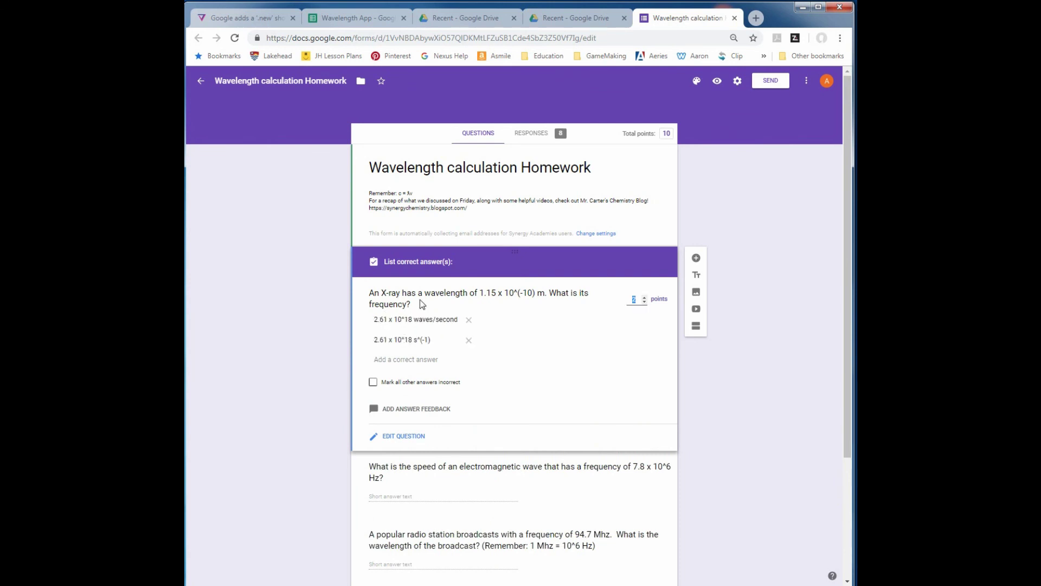
Step: Enter =2.61 x 10^18 in cell F6 of the Wavelength App sheet
click(336, 19)
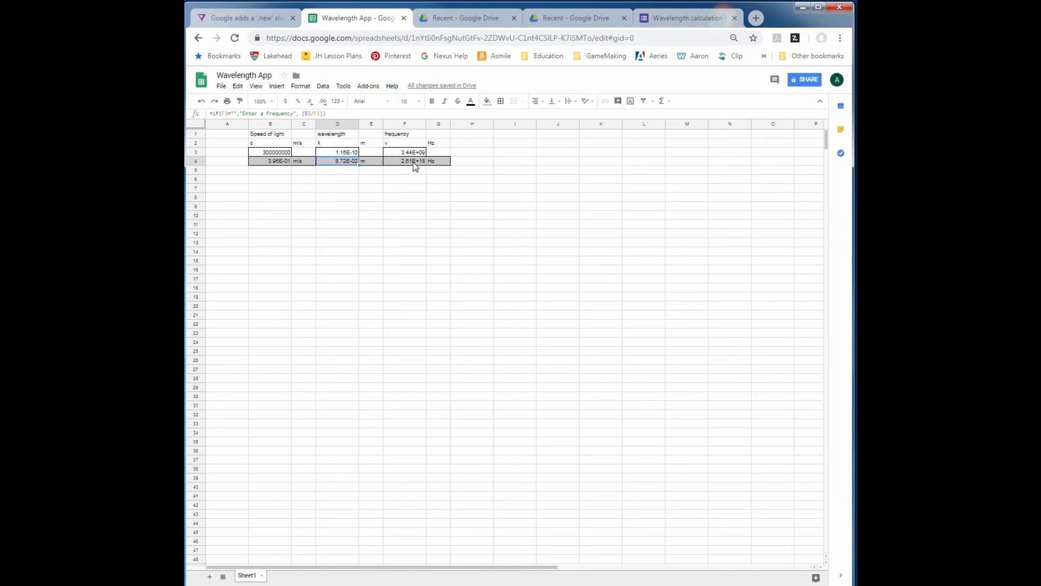
click(404, 182)
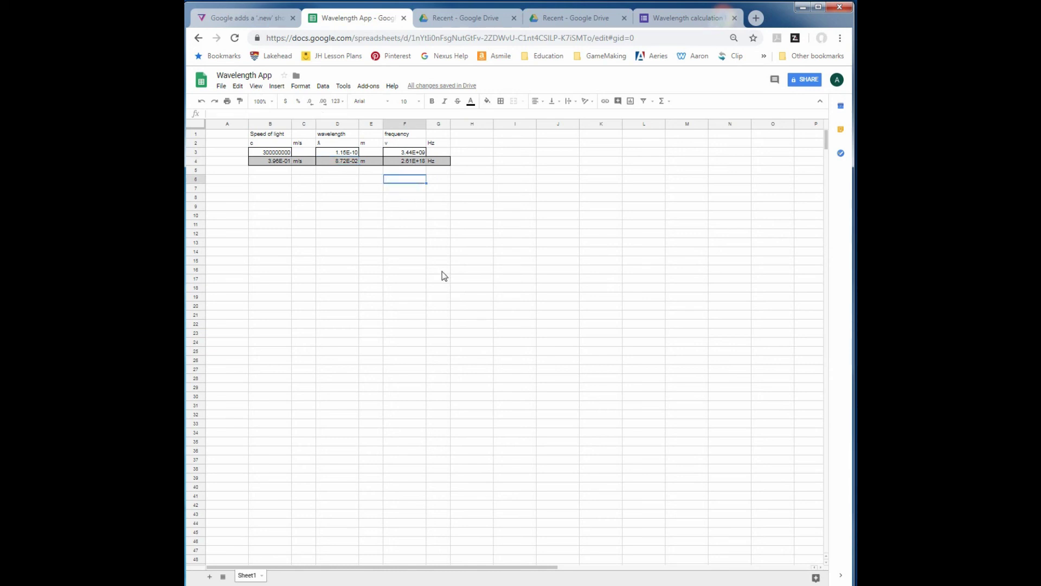
text(=)
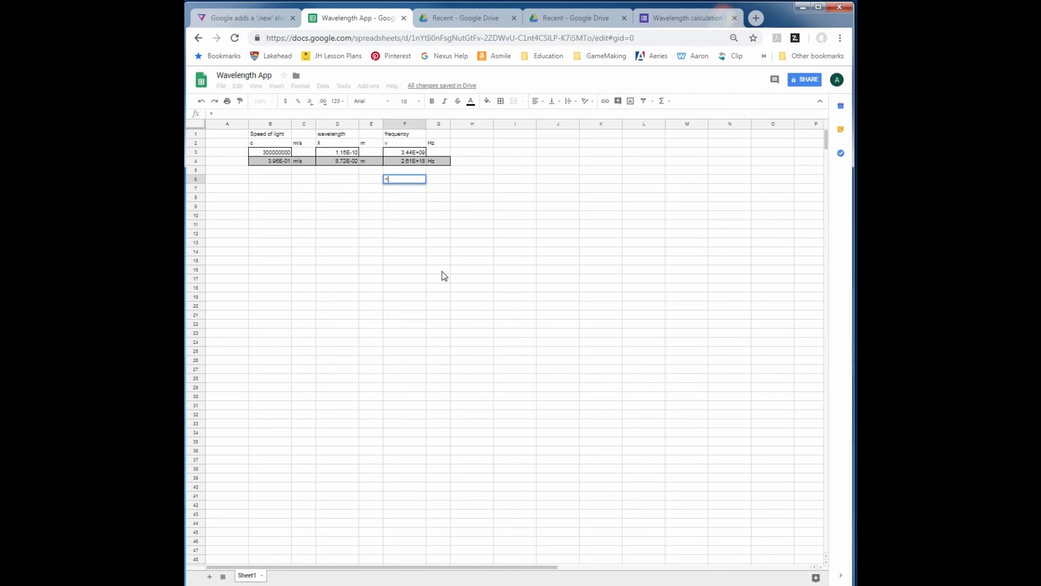
text(2.6)
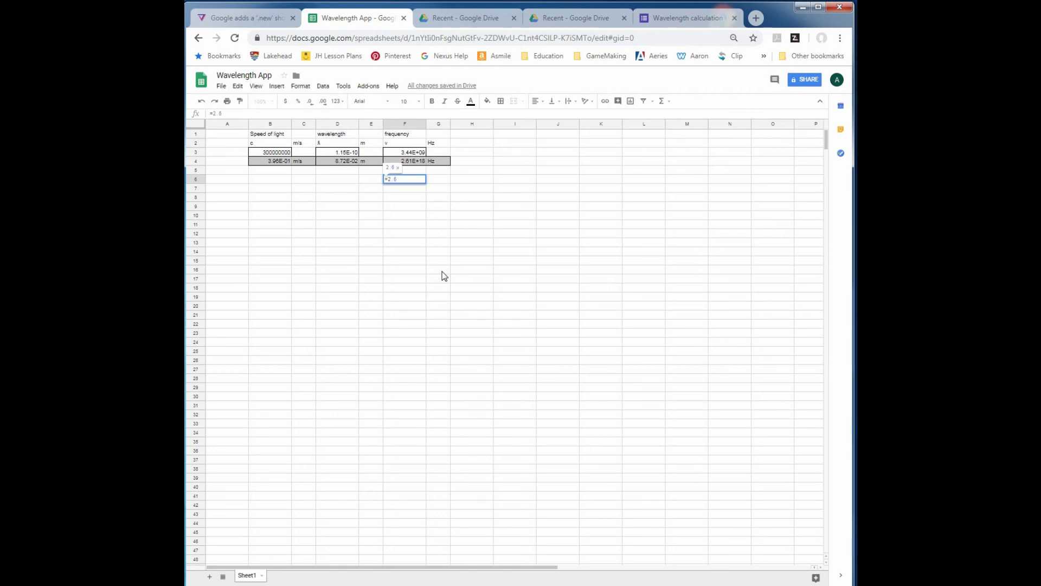
text(1 x 10^)
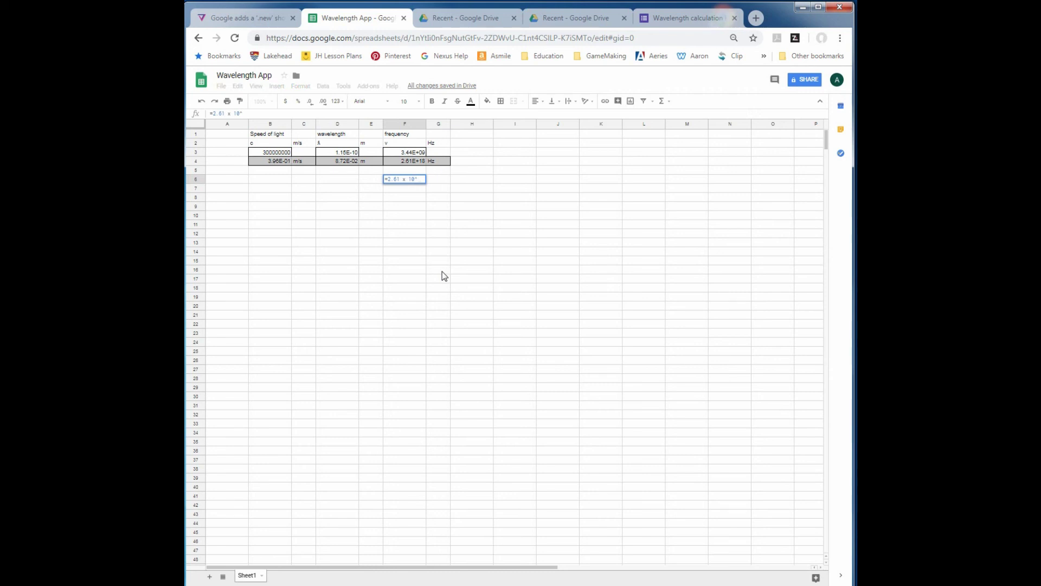
text(18)
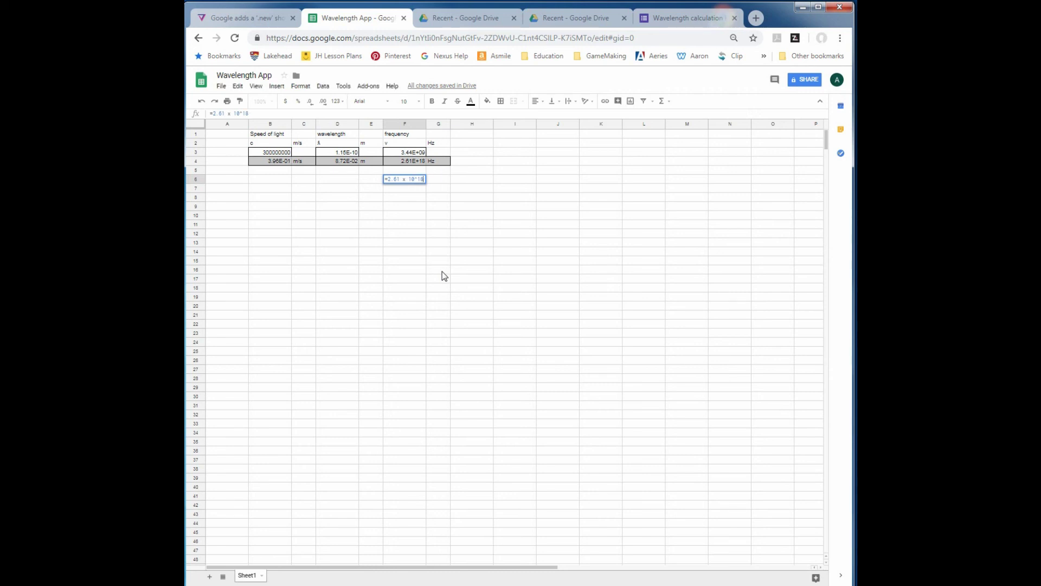